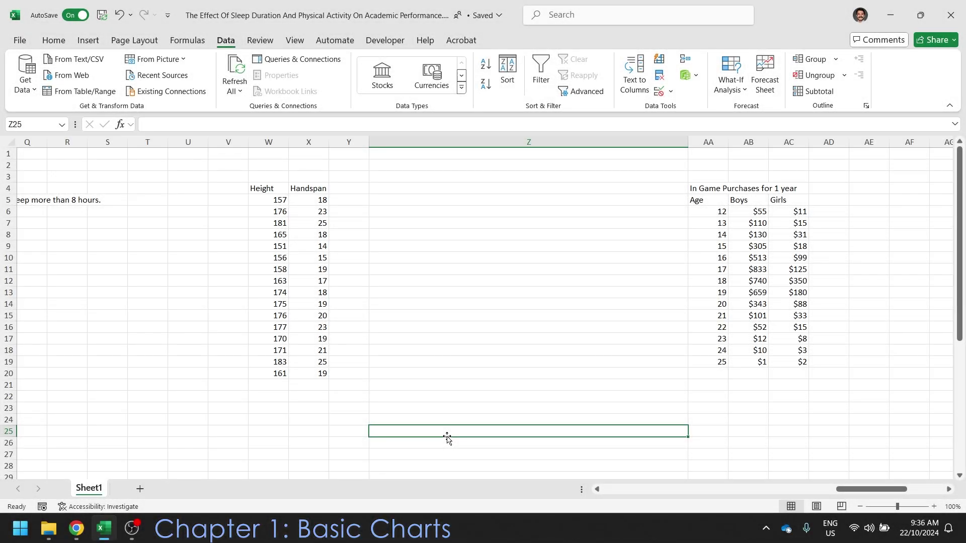
- Insert a recommended Scatter chart of the Height and Handspan data (W4:X20) and place it beside the data
left_click_drag(837, 488, 862, 484)
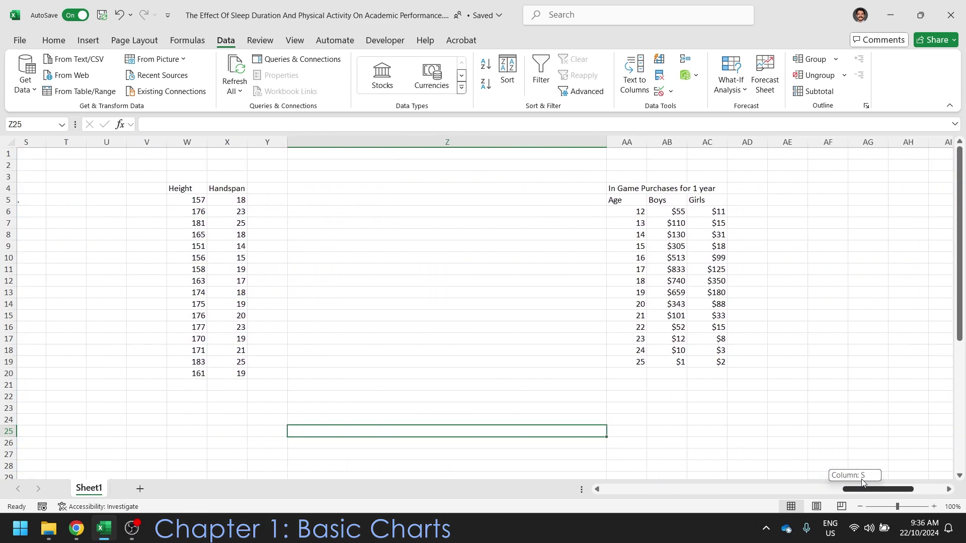
left_click(425, 347)
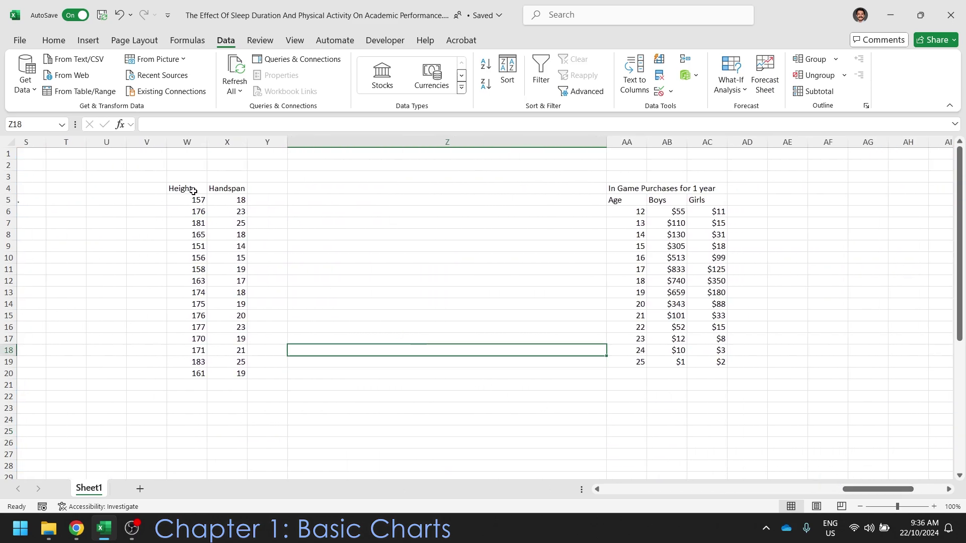
left_click_drag(193, 191, 230, 371)
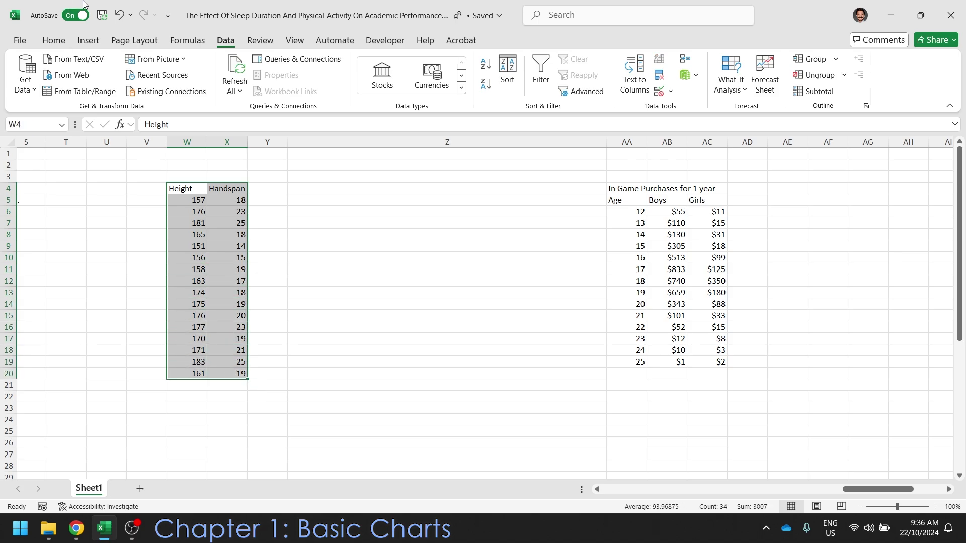
left_click(88, 40)
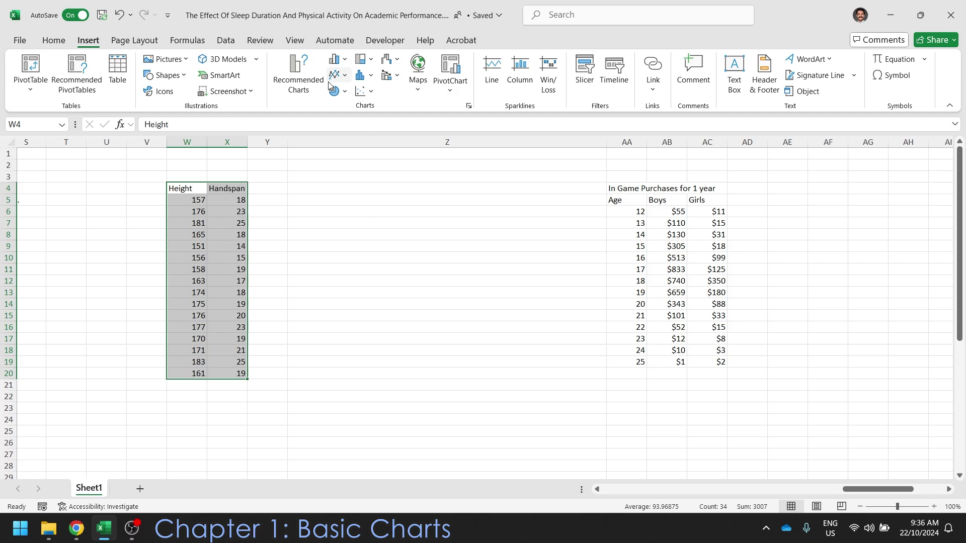
left_click(304, 93)
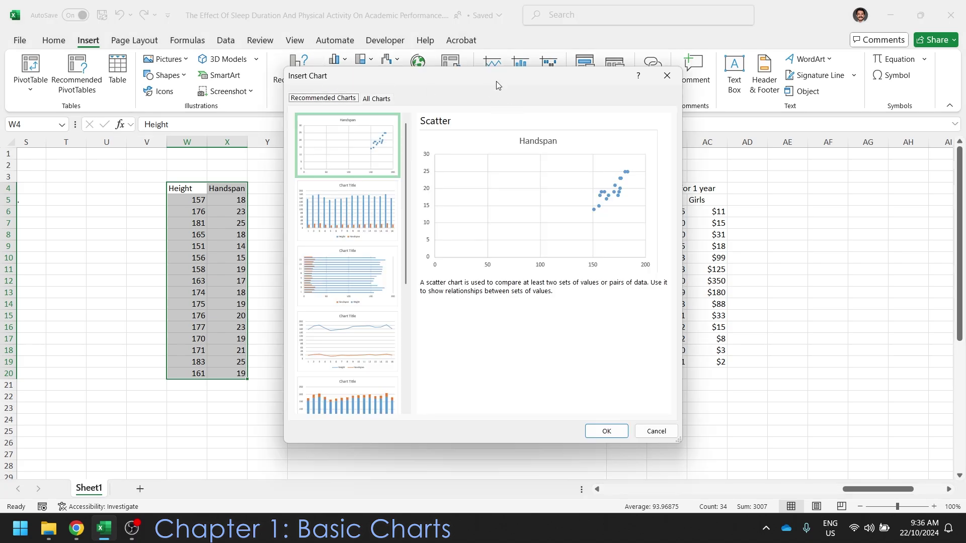
left_click_drag(496, 81, 483, 109)
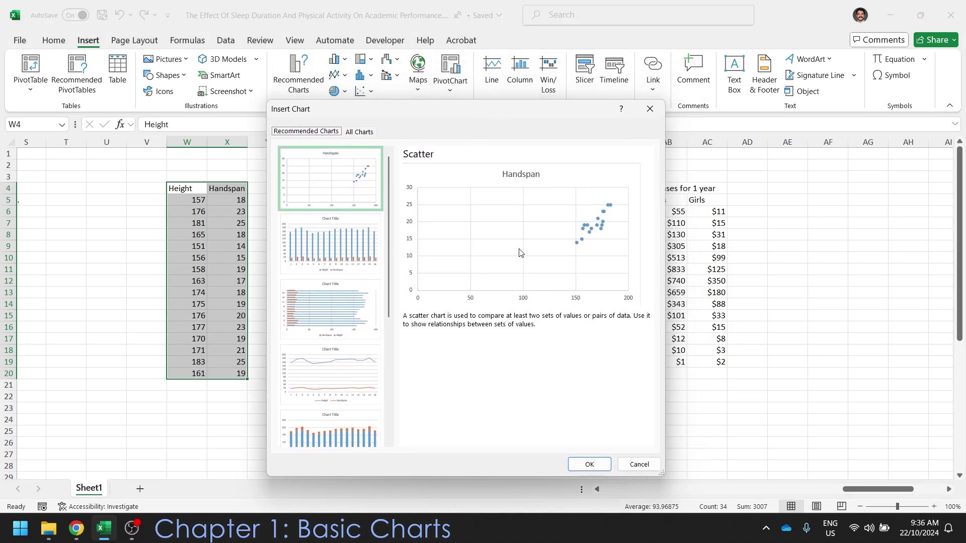
left_click(589, 464)
left_click_drag(410, 231, 337, 189)
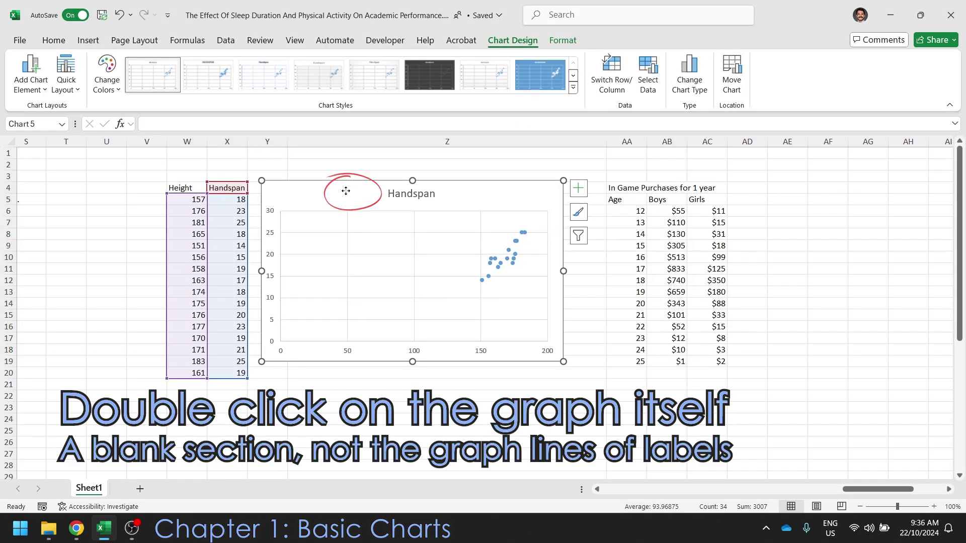
- Set the horizontal (value) axis minimum to 140
double_click(345, 190)
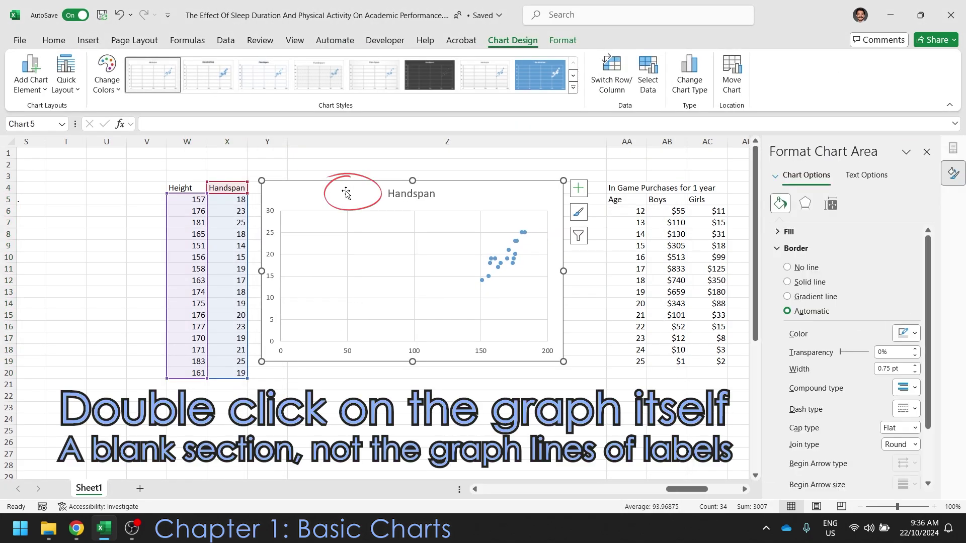
left_click(778, 178)
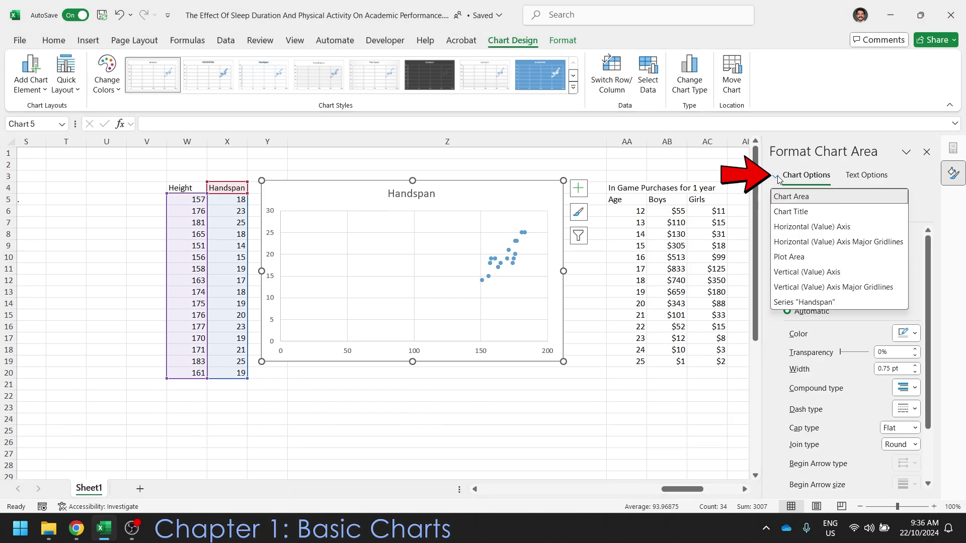
left_click(825, 229)
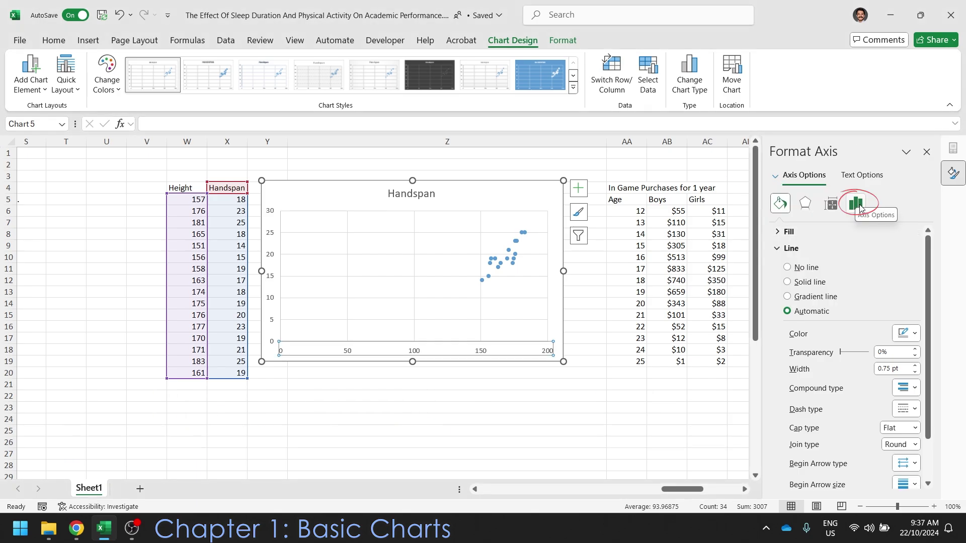
left_click(860, 208)
left_click(805, 232)
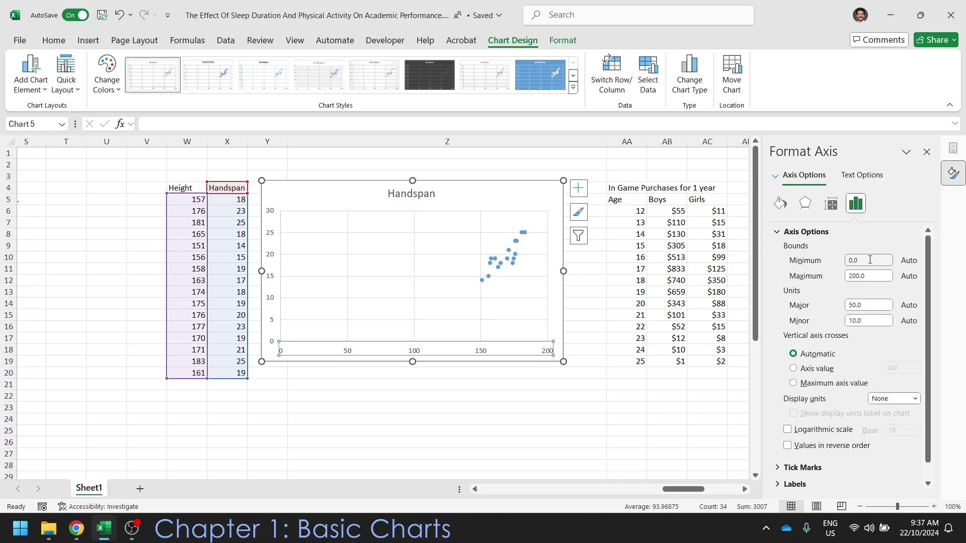
left_click_drag(869, 260, 842, 263)
type("140")
key("Return")
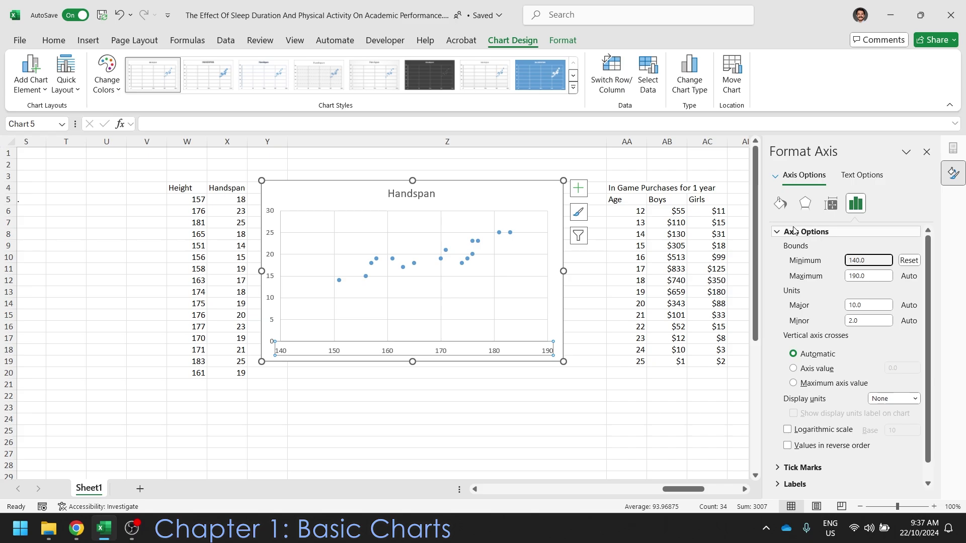
- Set the vertical (value) axis minimum to 10
left_click(775, 177)
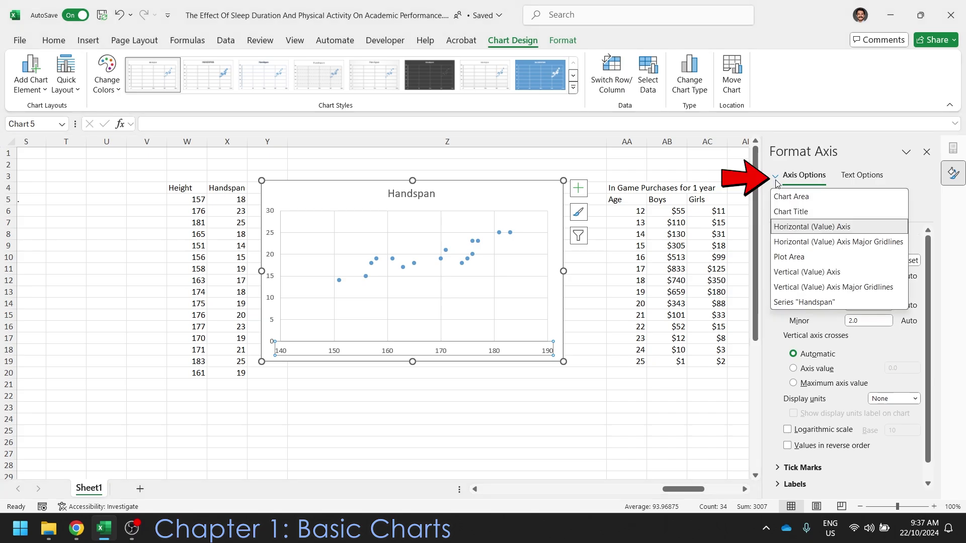
left_click(835, 272)
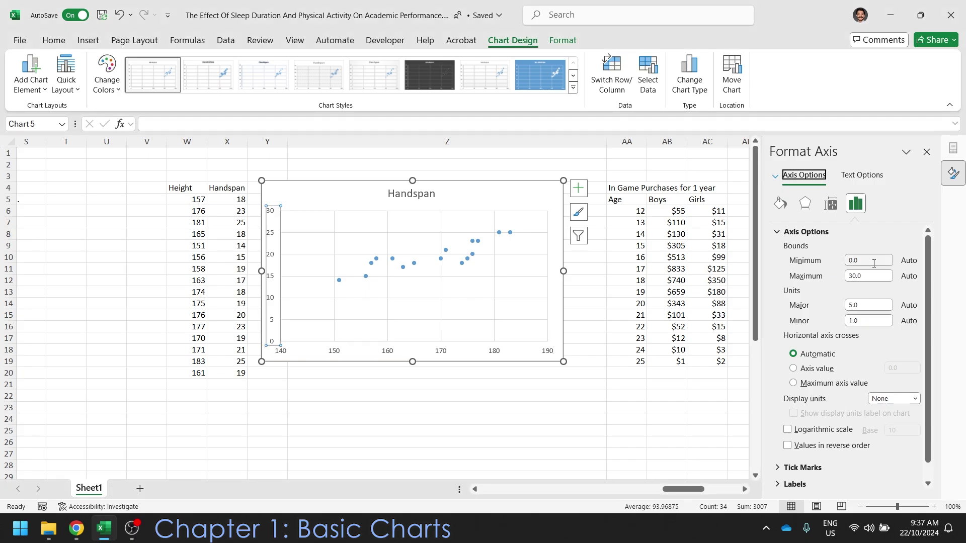
left_click(874, 262)
type("10")
key("Return")
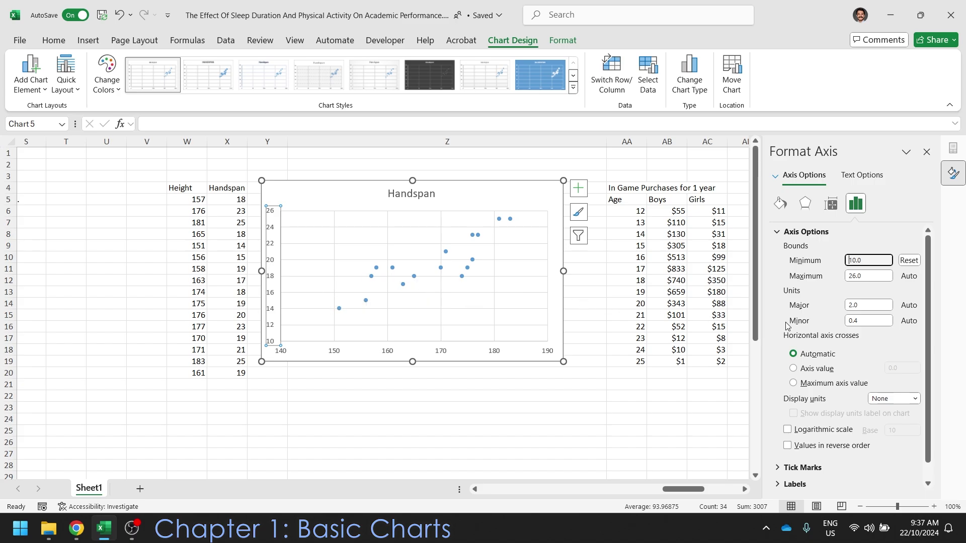
- Add axis titles, naming the vertical axis Handspan and the horizontal axis Height
left_click(578, 193)
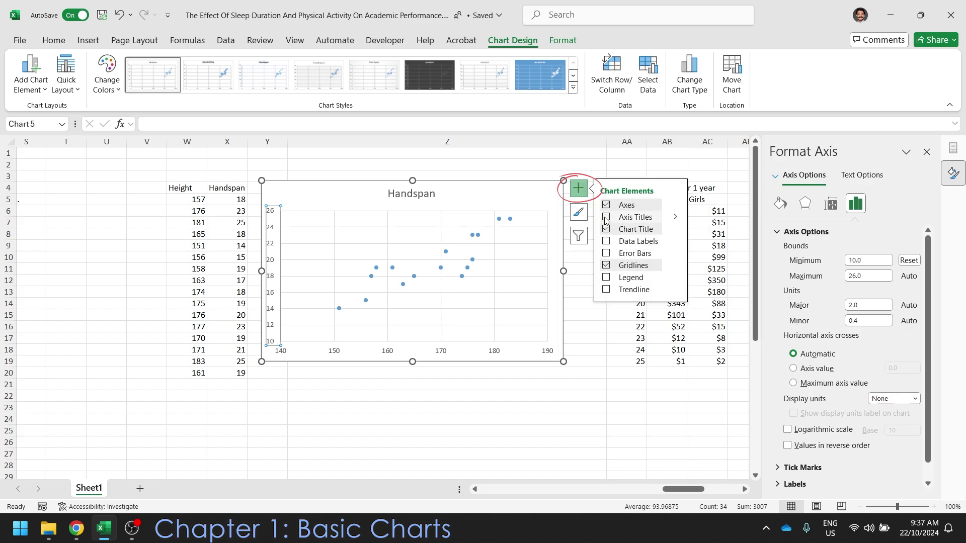
left_click(605, 217)
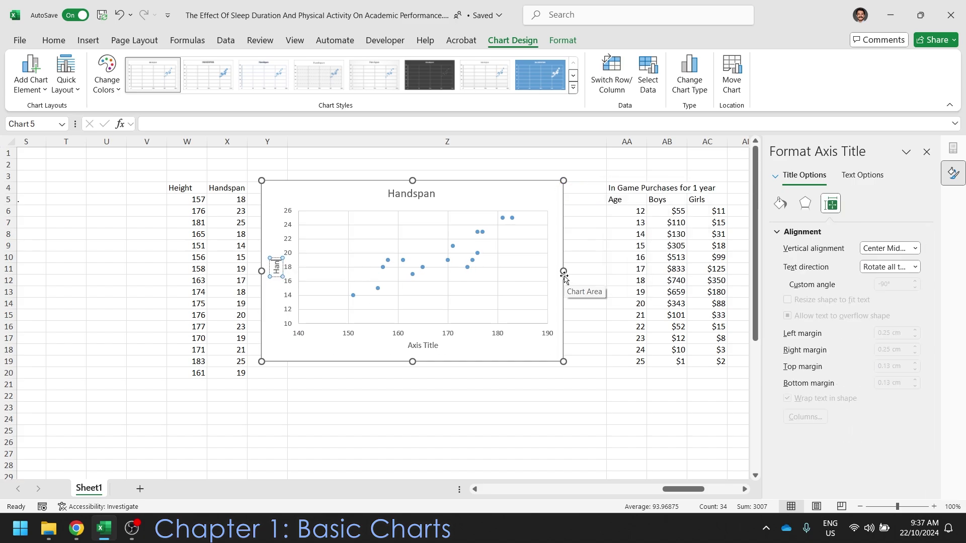
type("dspan")
left_click(428, 346)
double_click(429, 346)
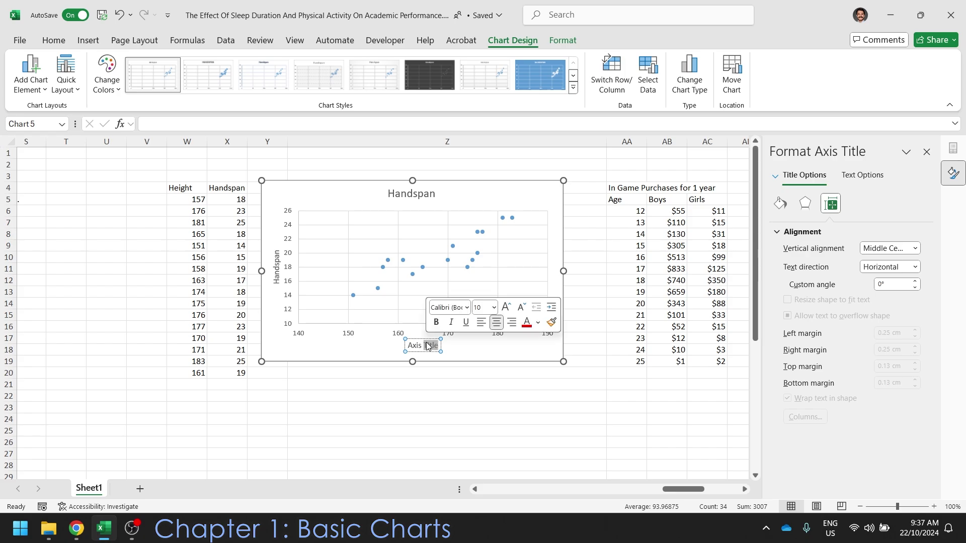
type("Height")
left_click(483, 354)
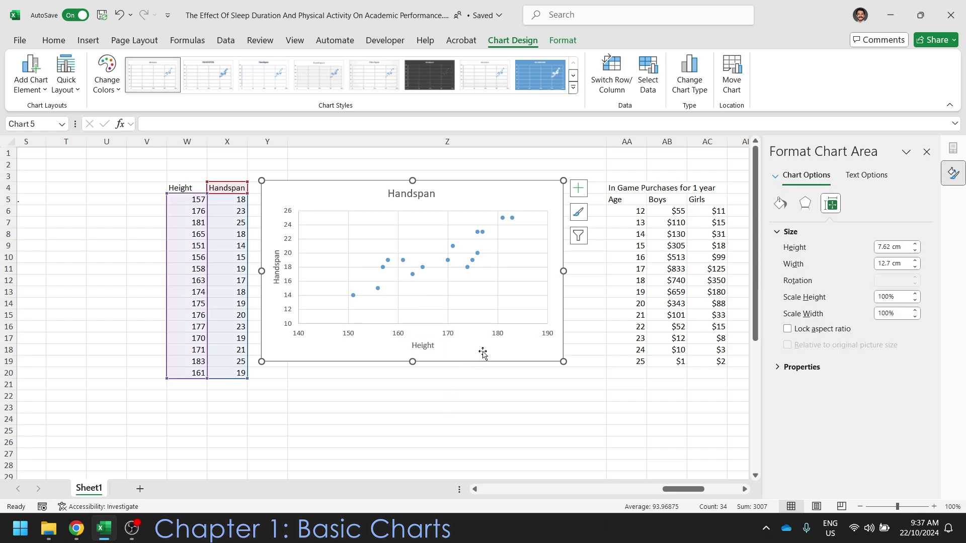
- Retitle the chart 'Handspan and height relationship'
left_click(419, 195)
double_click(420, 196)
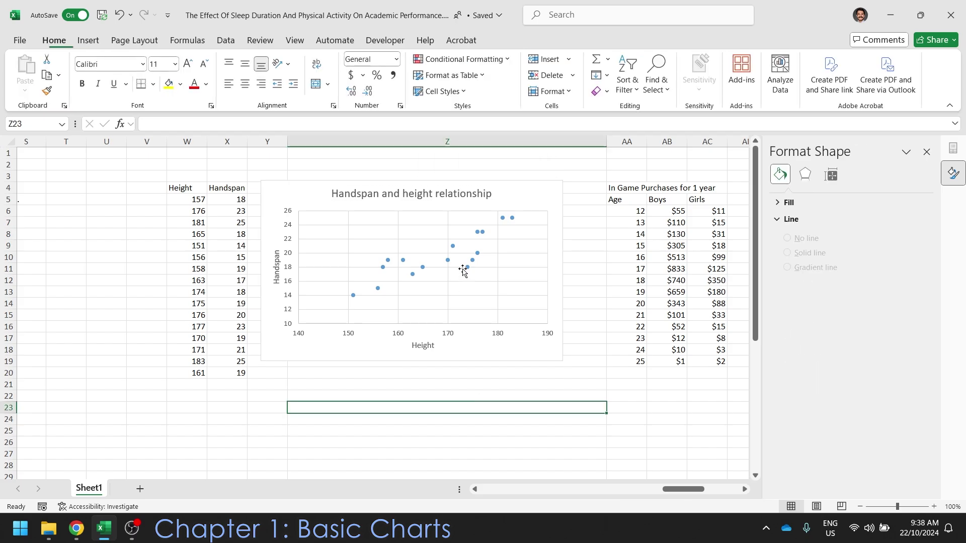
left_click(523, 190)
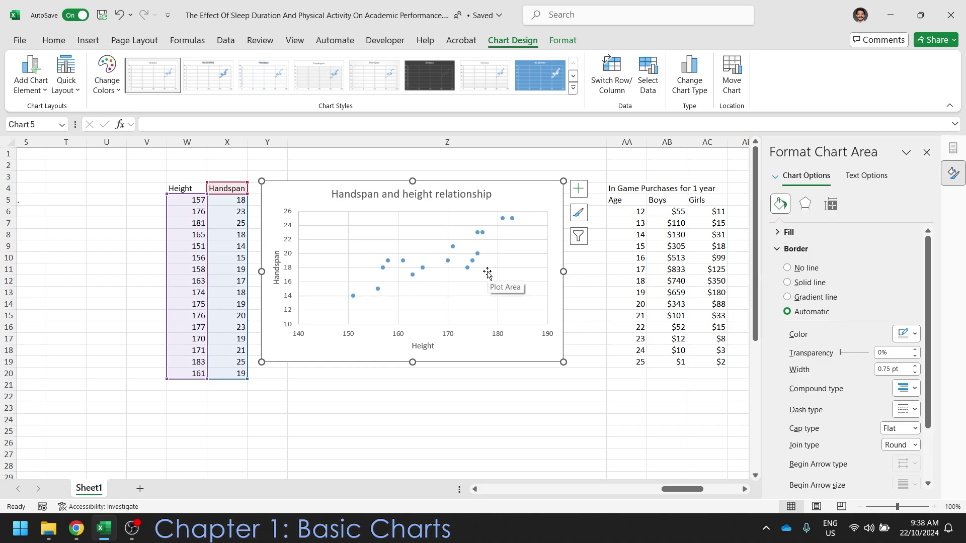
left_click_drag(682, 489, 703, 489)
key("Escape")
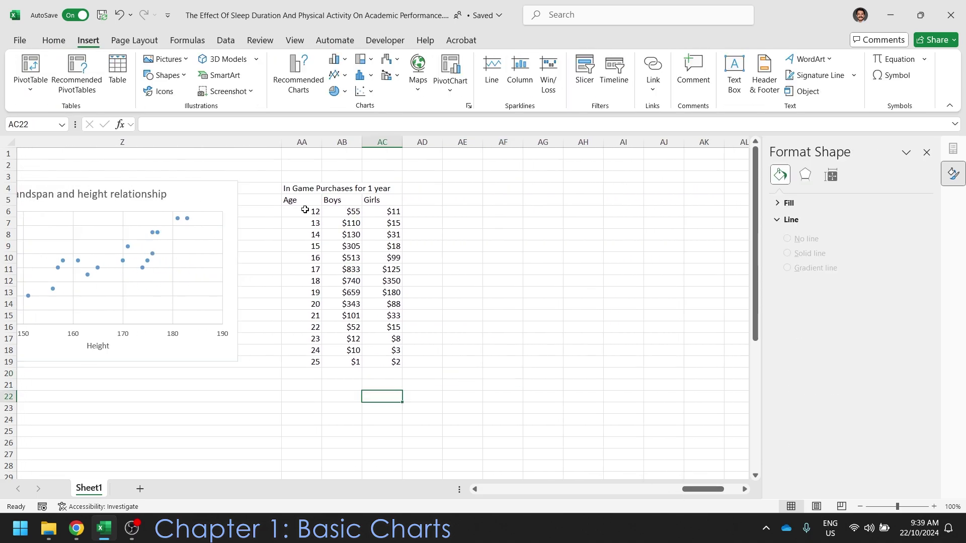
left_click_drag(305, 203, 397, 362)
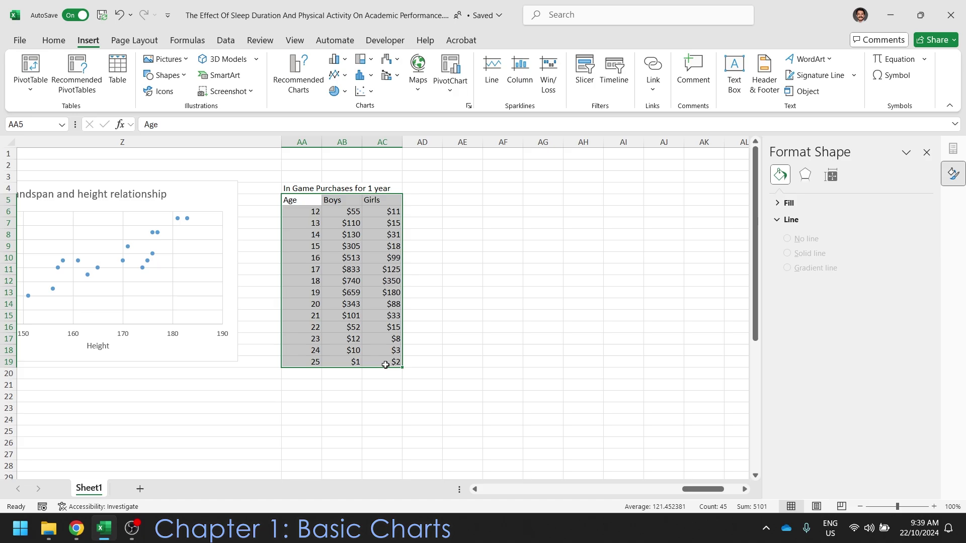
left_click(455, 265)
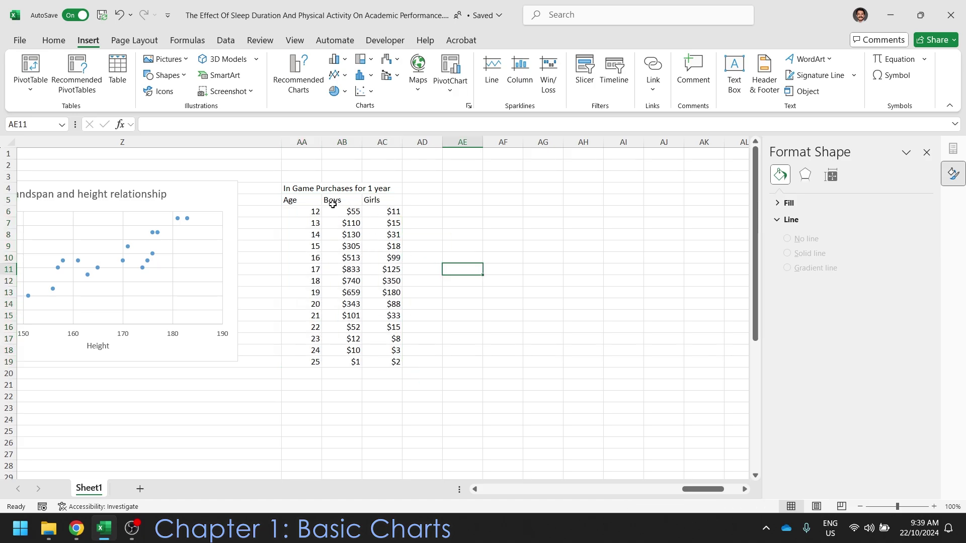
left_click_drag(383, 204, 394, 365)
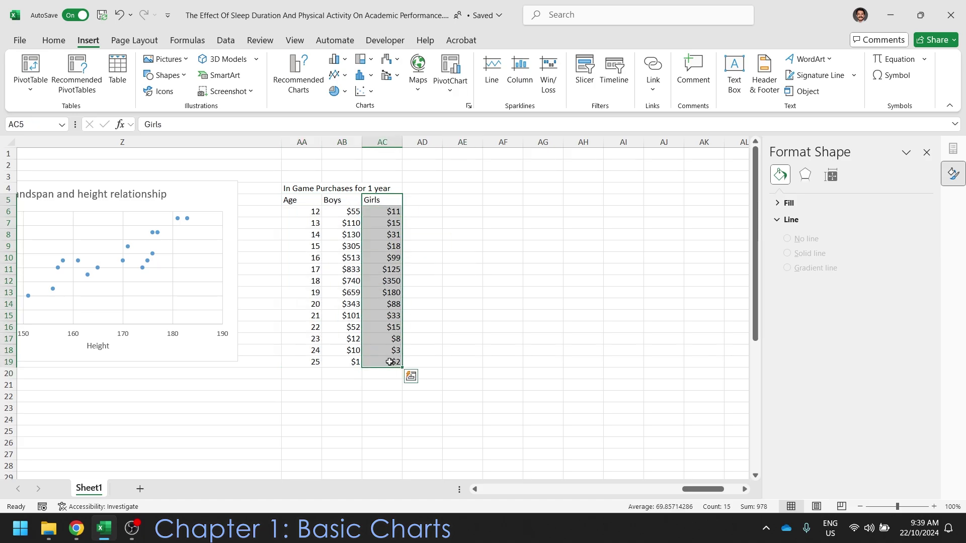
key("ctrl+c")
left_click(416, 198)
key("ctrl+v")
left_click(378, 197)
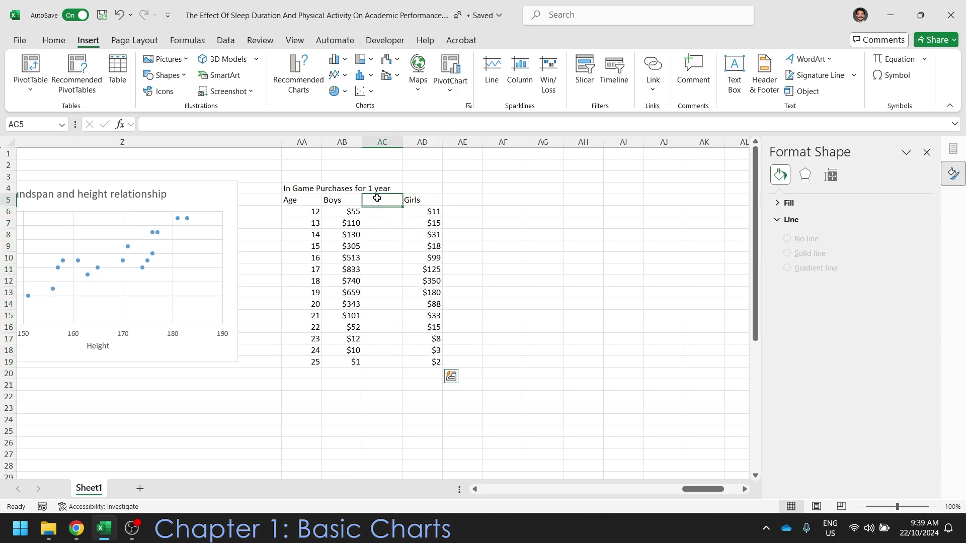
left_click_drag(420, 199, 433, 361)
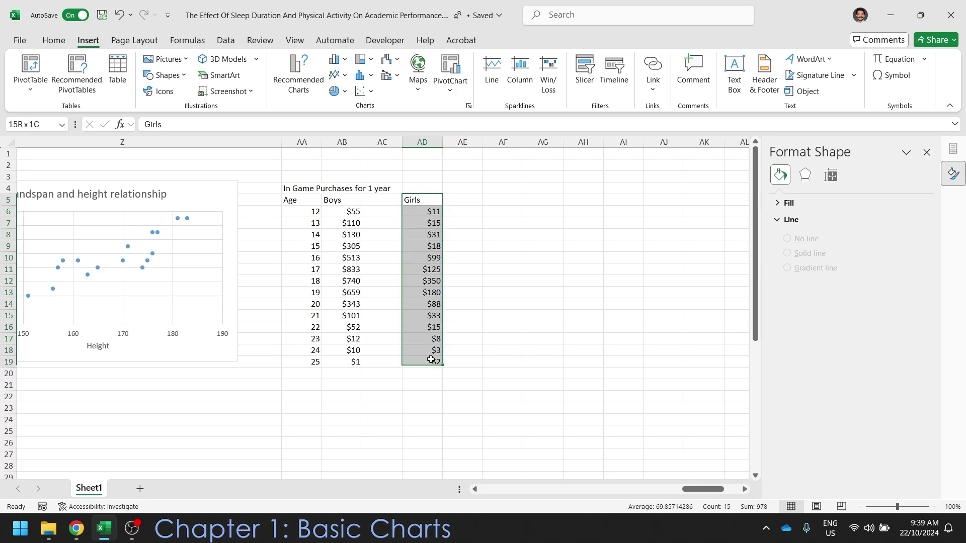
key("ctrl+x")
left_click(385, 202)
key("ctrl+v")
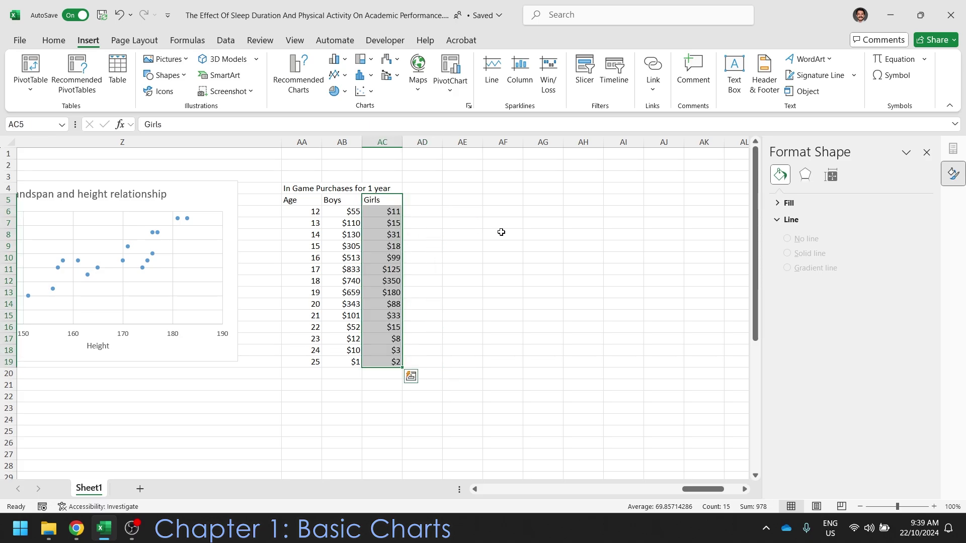
left_click(500, 231)
left_click_drag(297, 201, 395, 364)
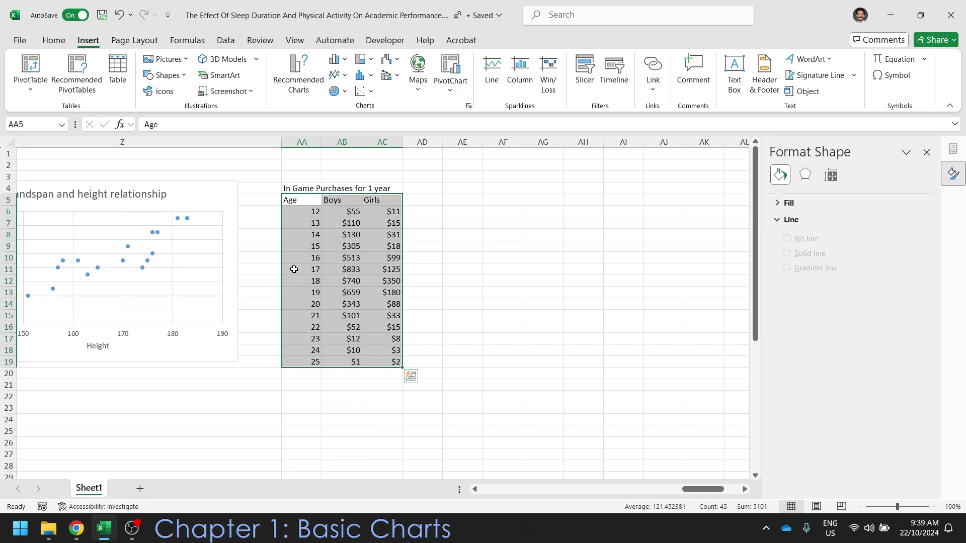
- Insert the recommended Clustered Column chart, move it beside the purchases table and make it taller
left_click(301, 90)
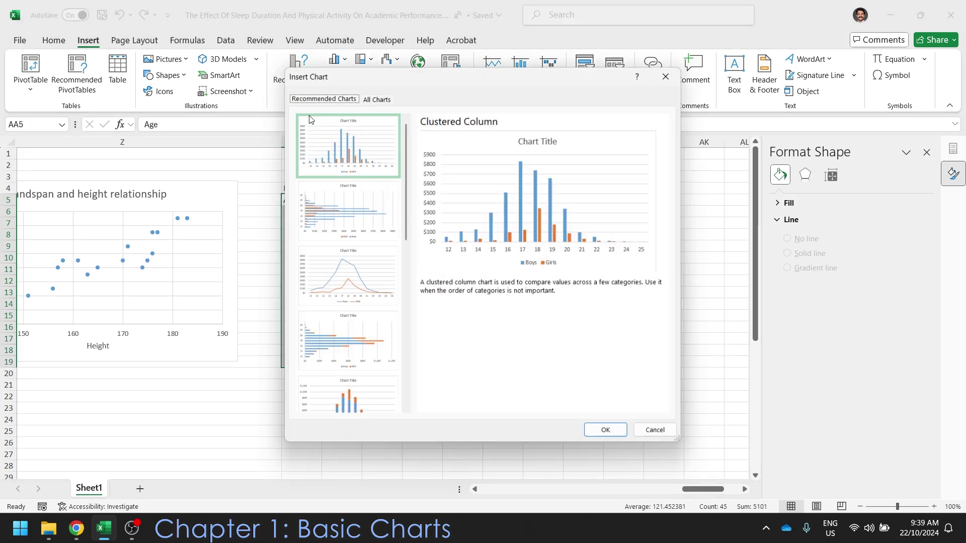
left_click(606, 431)
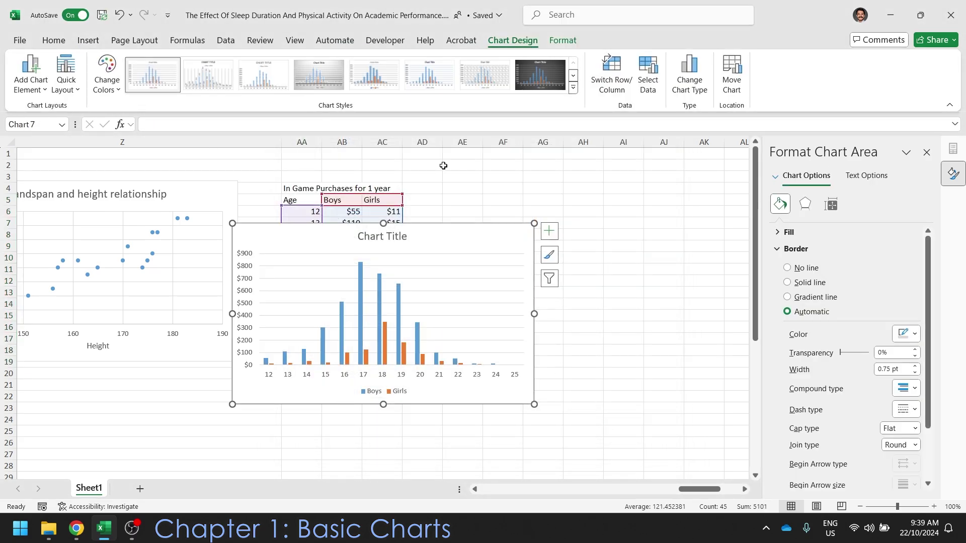
left_click_drag(475, 204, 644, 207)
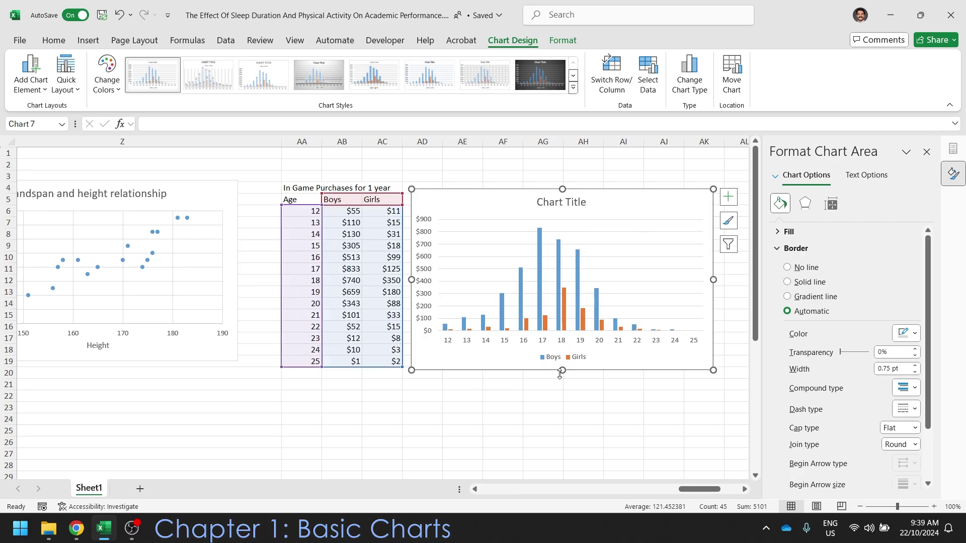
left_click_drag(560, 373, 560, 439)
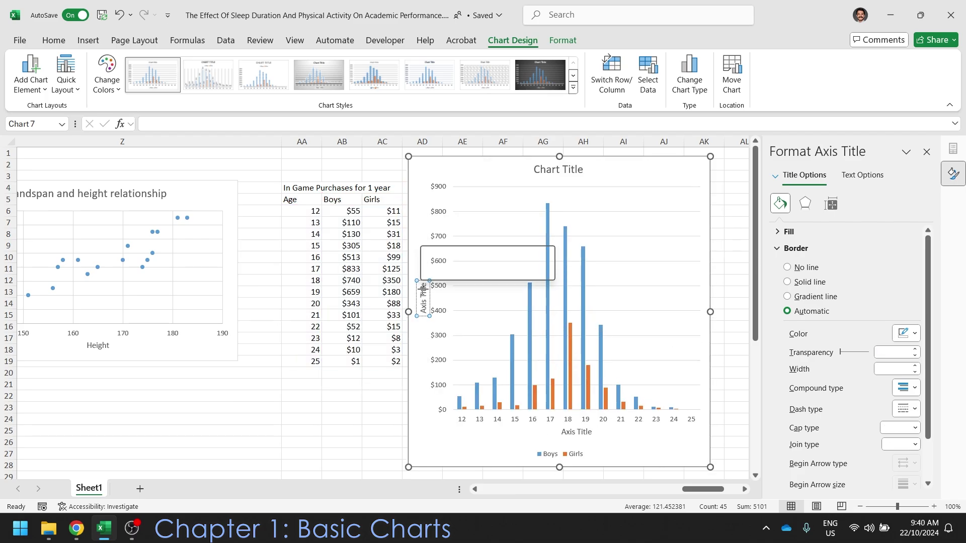
- Label the axes 'Yearly spend' and 'Age' and title the chart 'In game purchases per year'
double_click(423, 297)
type("Year")
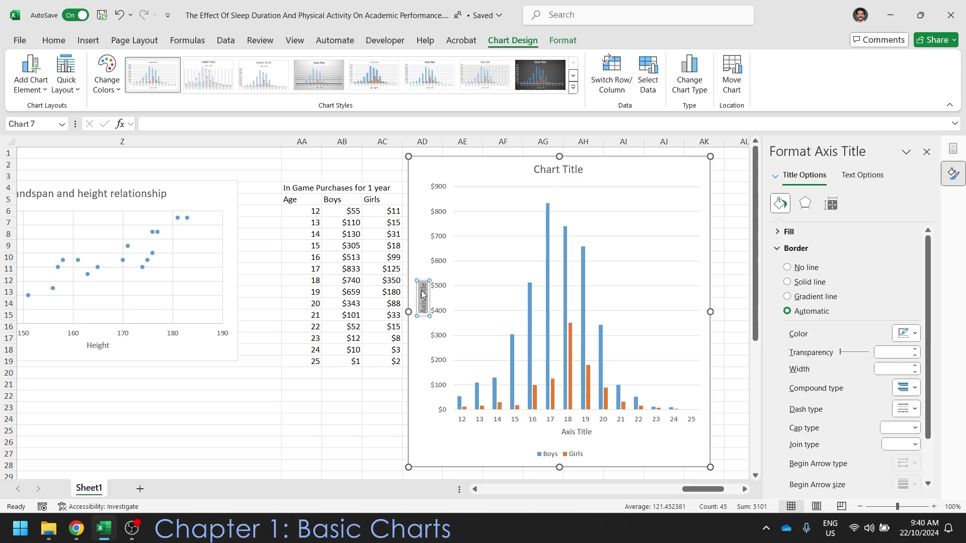
type("ly spend")
triple_click(576, 431)
type("Age")
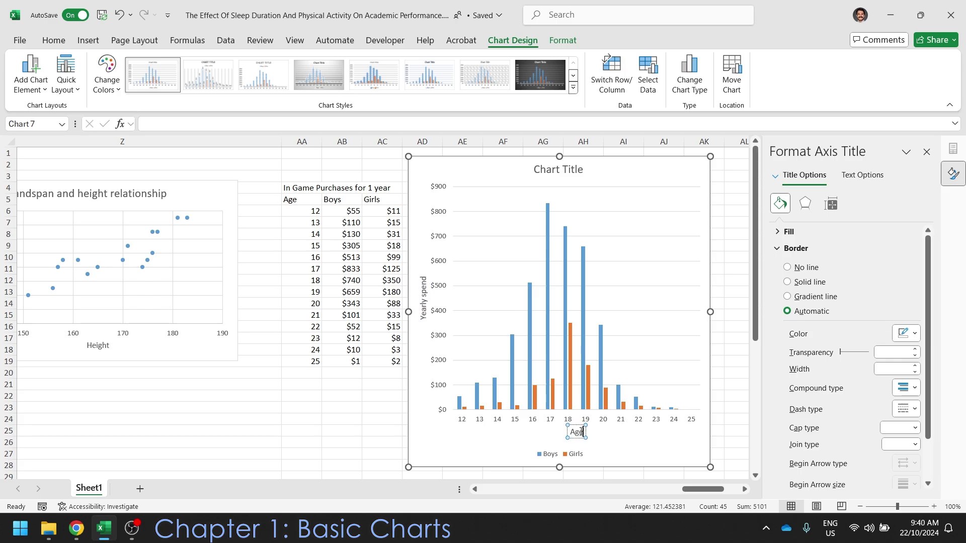
double_click(573, 169)
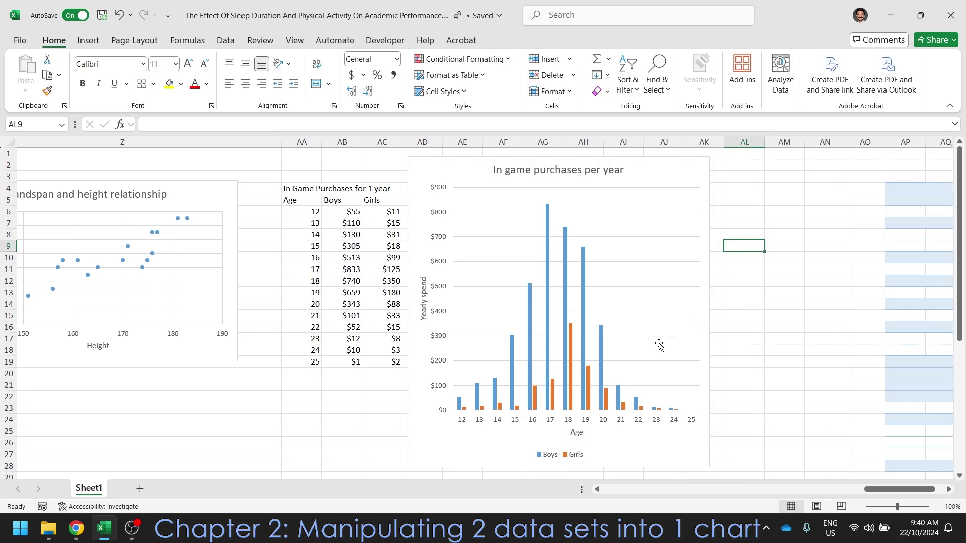
left_click(391, 443)
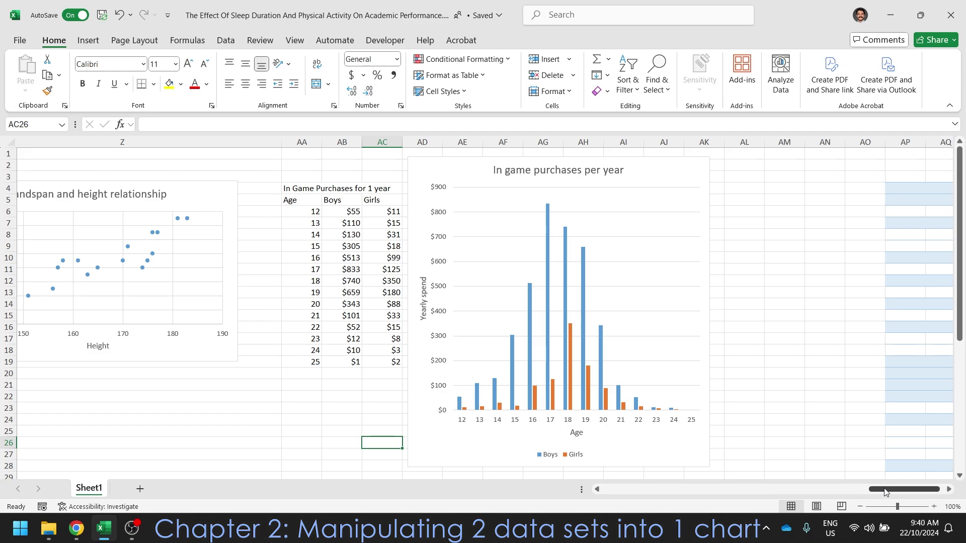
- Copy the average grade and homework hours columns (I:J) from the survey table
left_click_drag(881, 489, 692, 495)
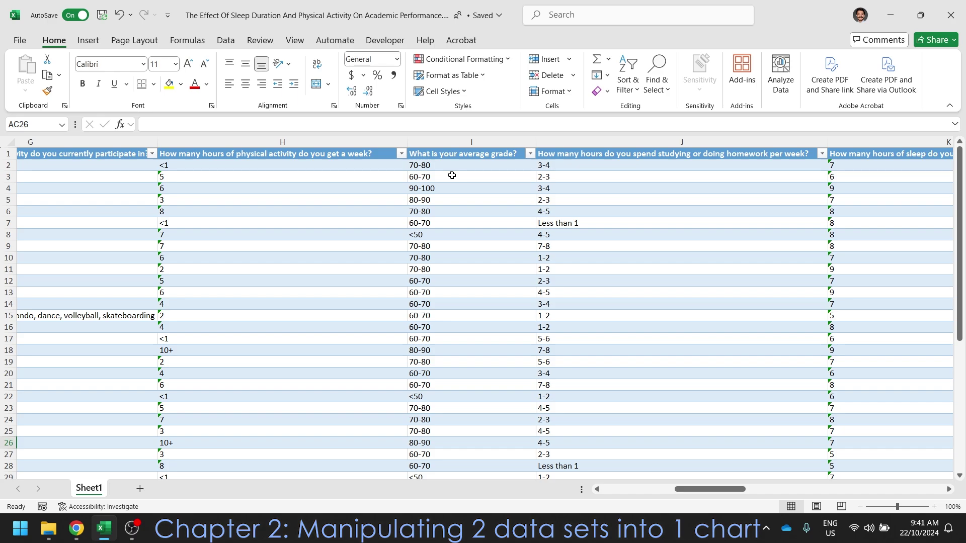
scroll(452, 175, "right", 3)
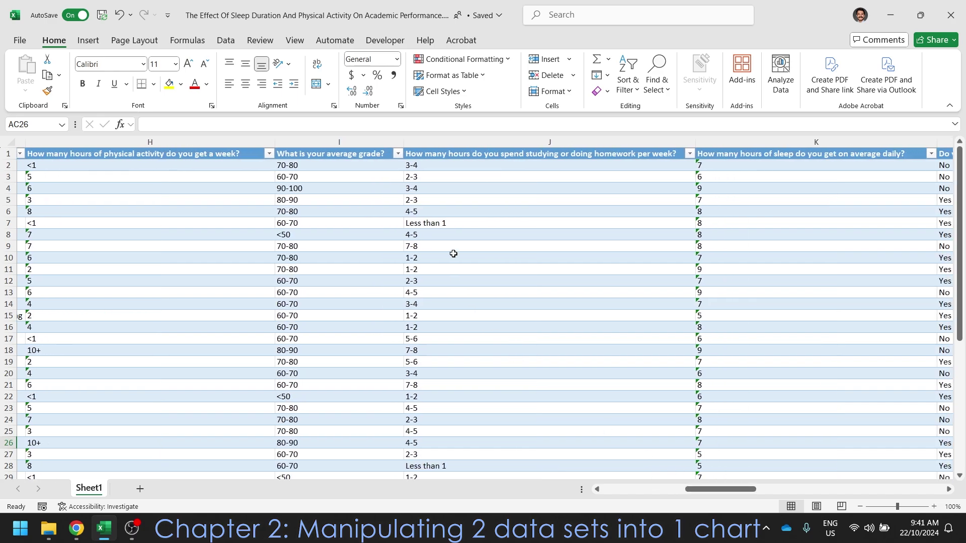
left_click(471, 151)
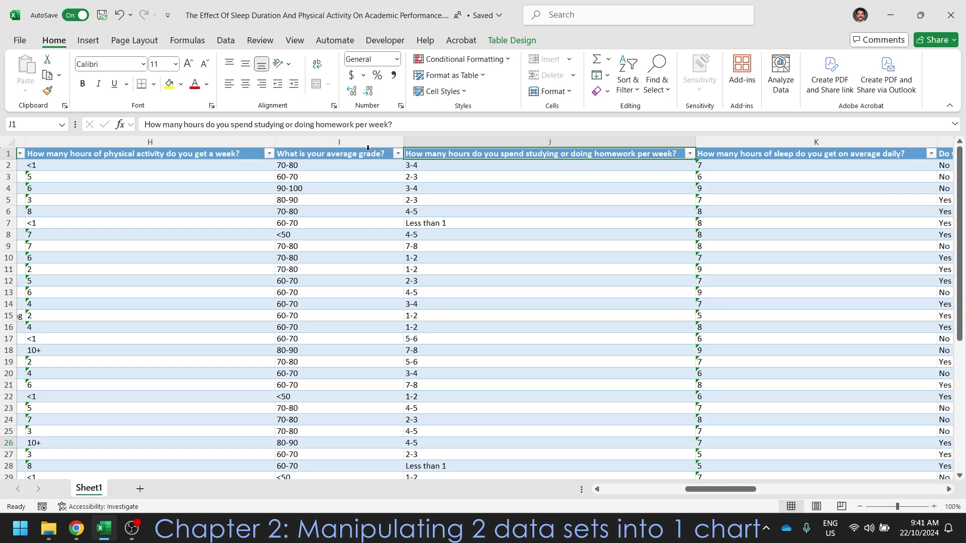
left_click_drag(368, 147, 553, 147)
key("ctrl+c")
left_click_drag(694, 489, 911, 490)
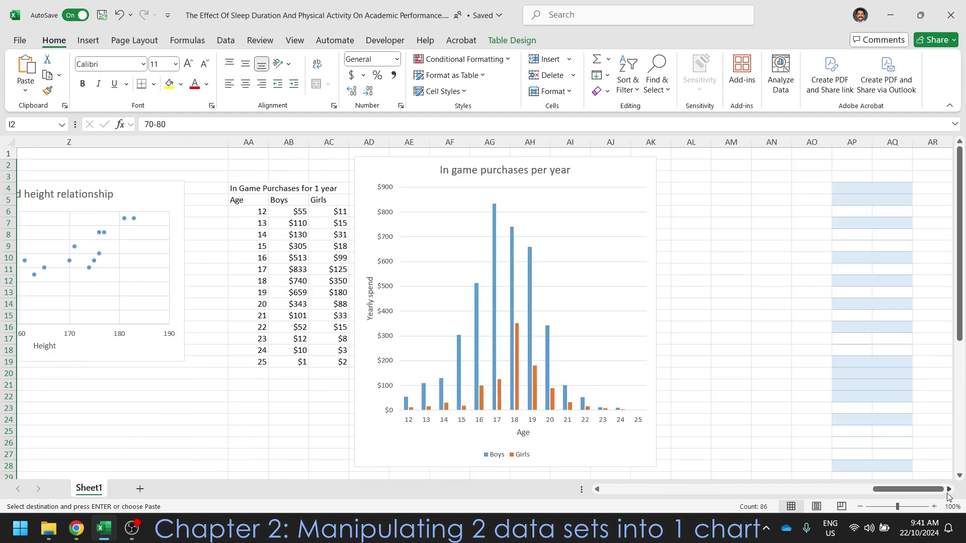
- Paste the copied grade and homework hours columns starting at AP4
scroll(948, 497, "right", 4)
left_click(513, 190)
key("ctrl+v")
left_click(641, 246)
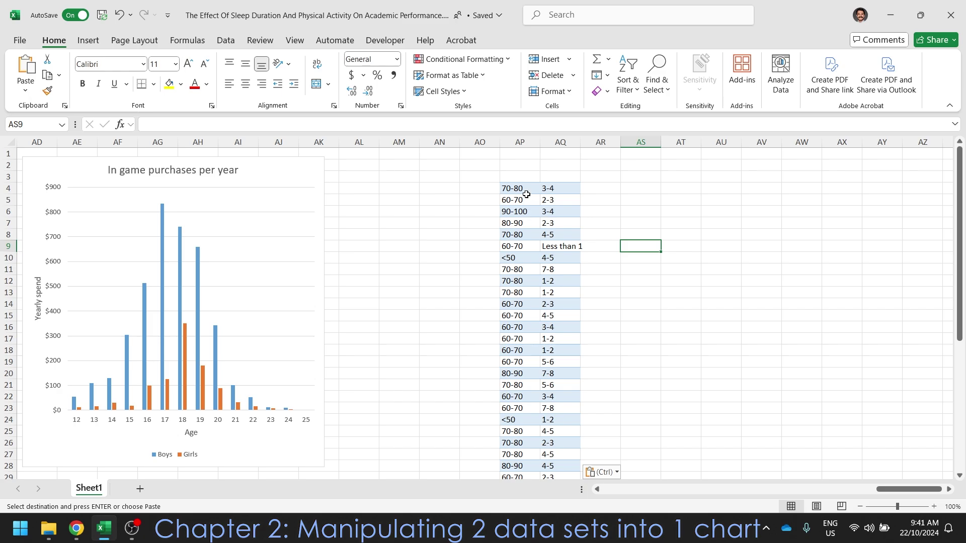
- Sort AP4:AQ46 by column AP, A to Z, so <50 grades come first
left_click_drag(527, 190, 558, 410)
left_click(225, 39)
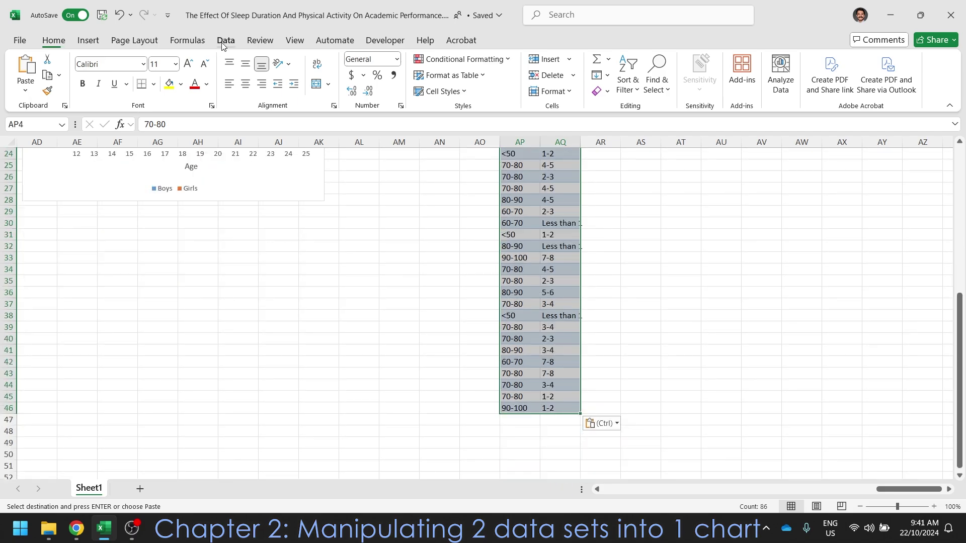
left_click(508, 73)
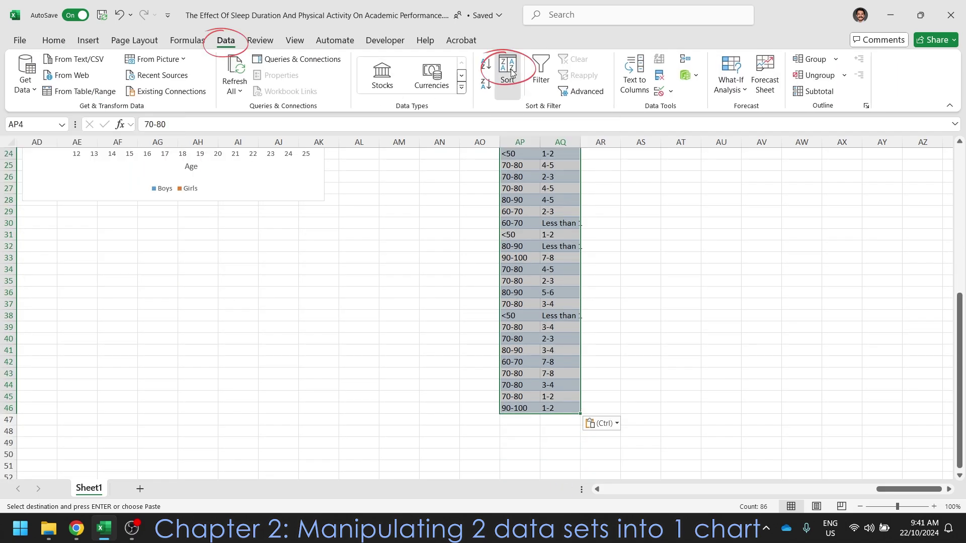
left_click_drag(630, 191, 666, 178)
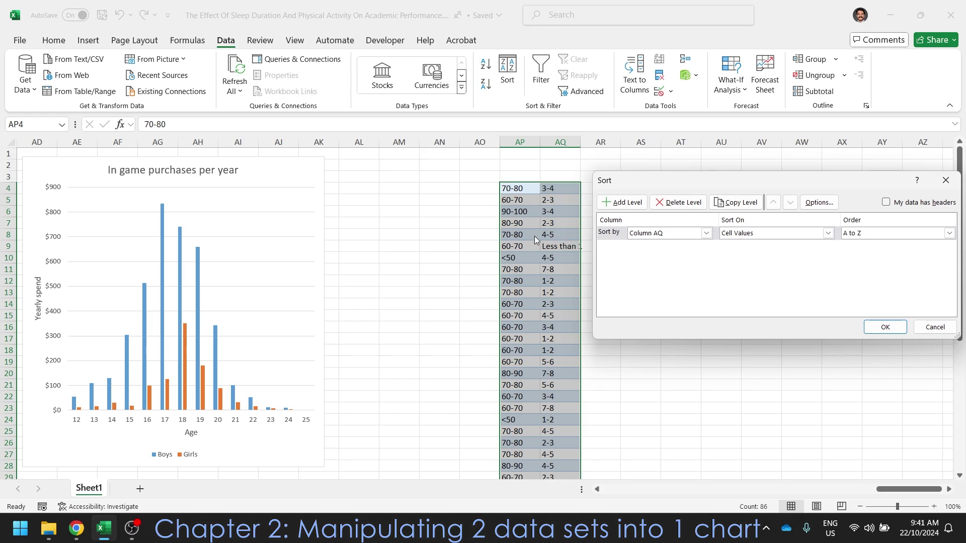
left_click(707, 233)
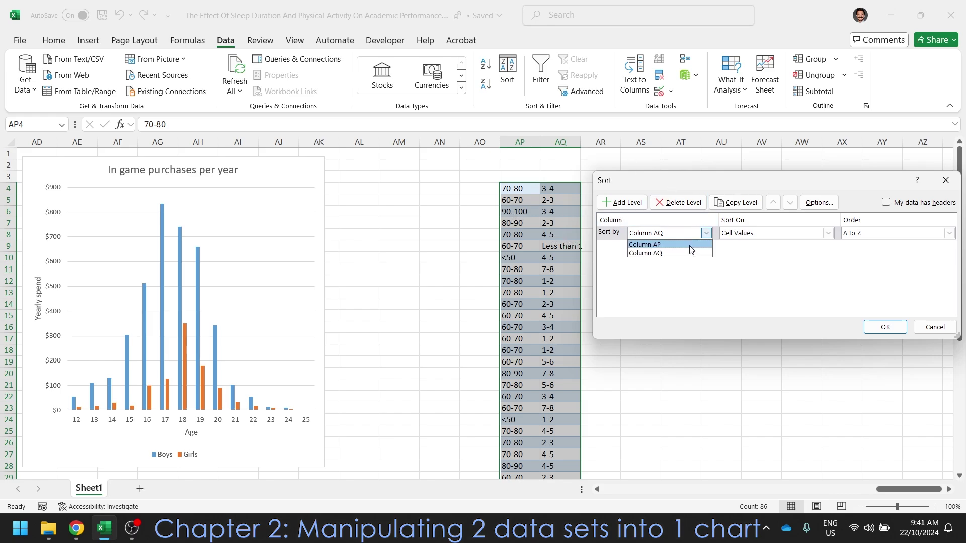
left_click(690, 245)
left_click(885, 327)
left_click(680, 258)
left_click(532, 176)
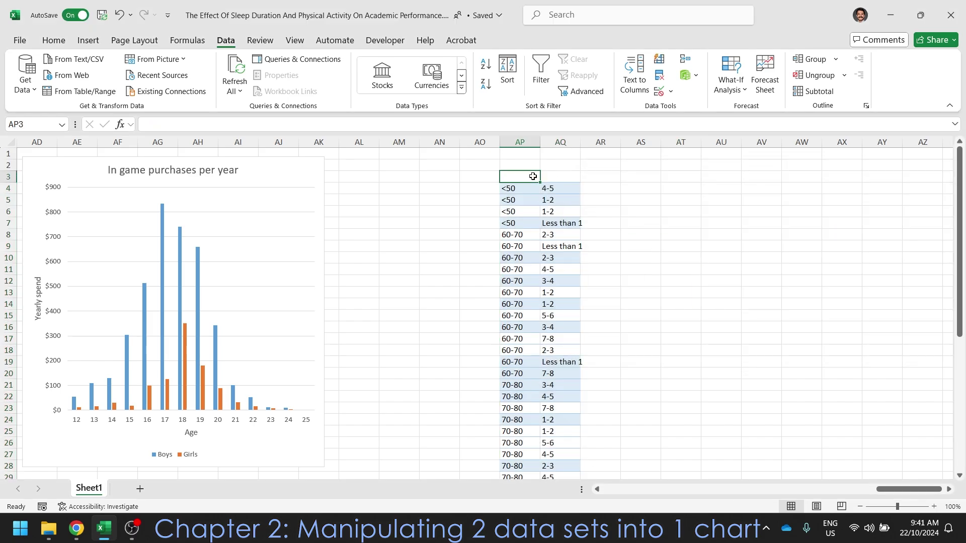
- Enter headers 'av grade' in AP3 and 'home hours per night' in AQ3
type("av")
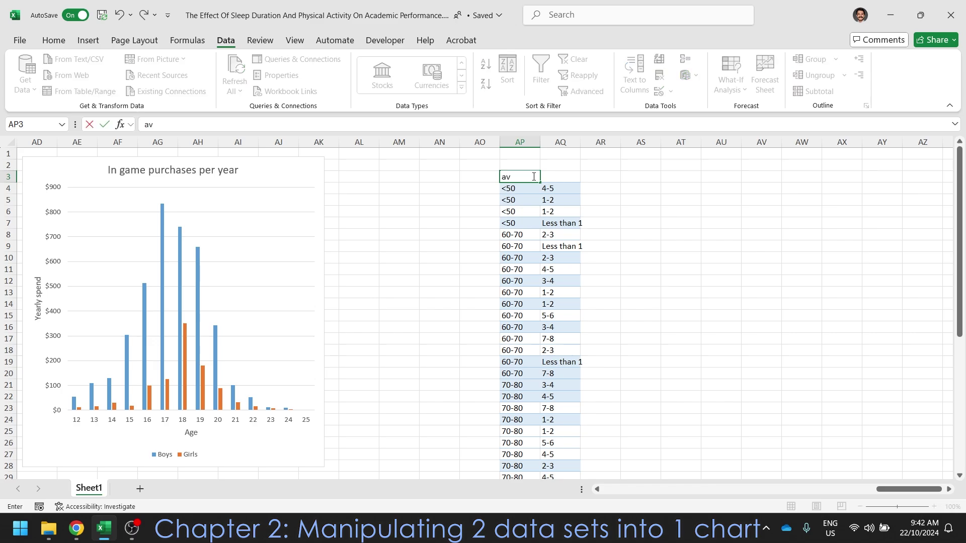
type(" grade")
left_click(554, 176)
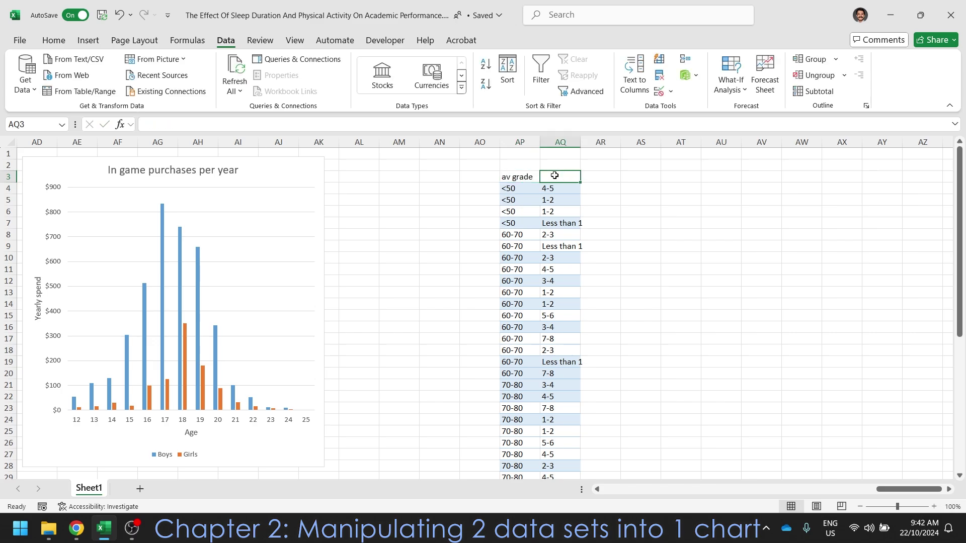
type("home hours per")
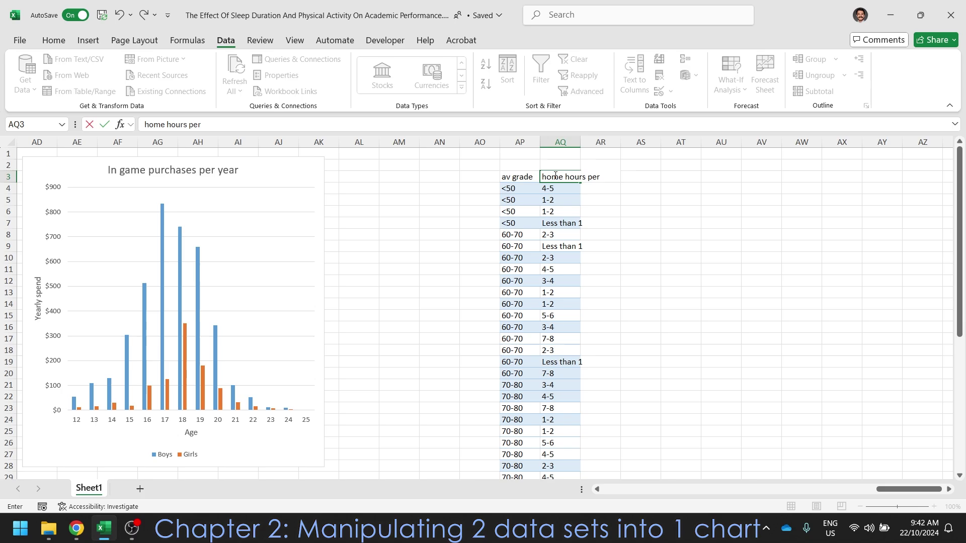
type(" night")
left_click(680, 316)
- Widen columns AP and AQ to fit their headers
double_click(580, 142)
left_click_drag(540, 145, 562, 145)
left_click_drag(653, 145, 649, 145)
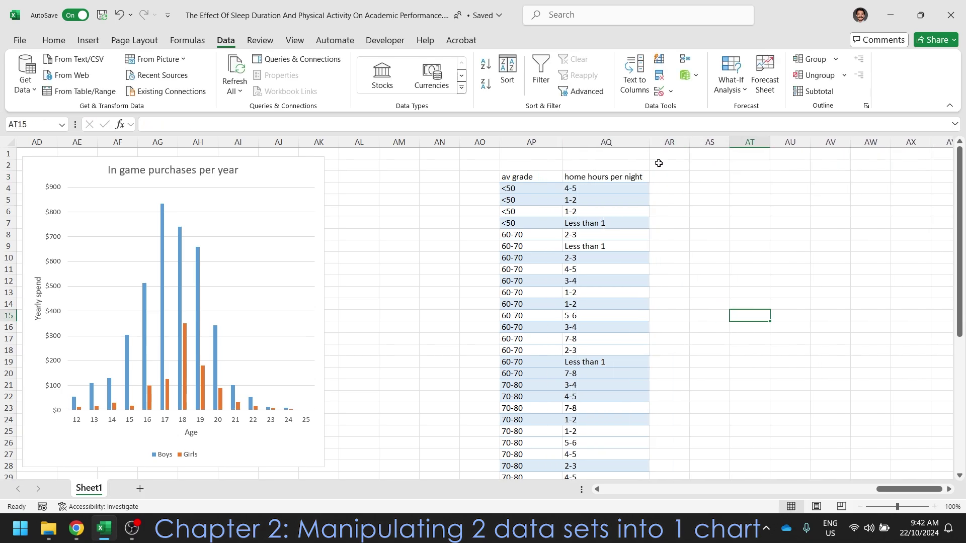
left_click(702, 235)
left_click(541, 209)
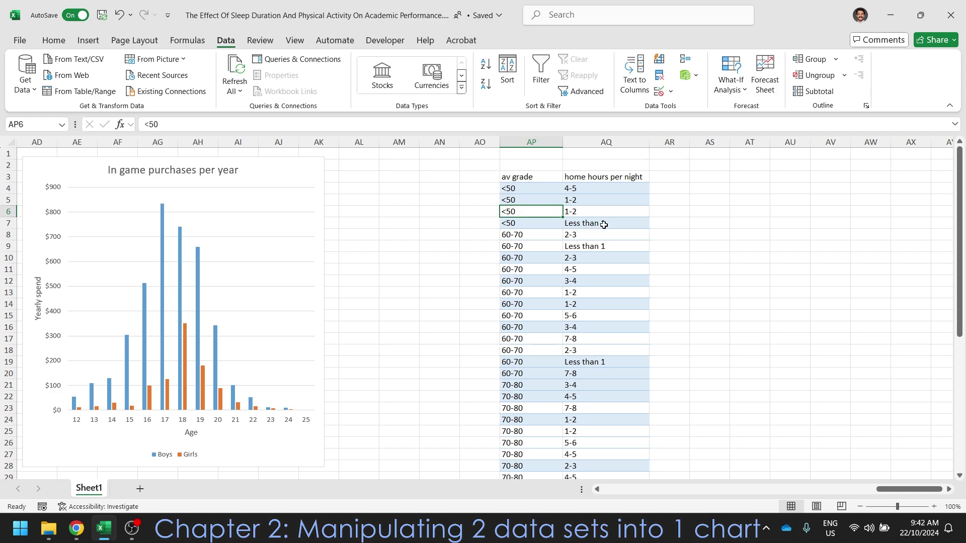
- Label cell AS4 '<50' to start the grade-band summary
left_click(575, 213)
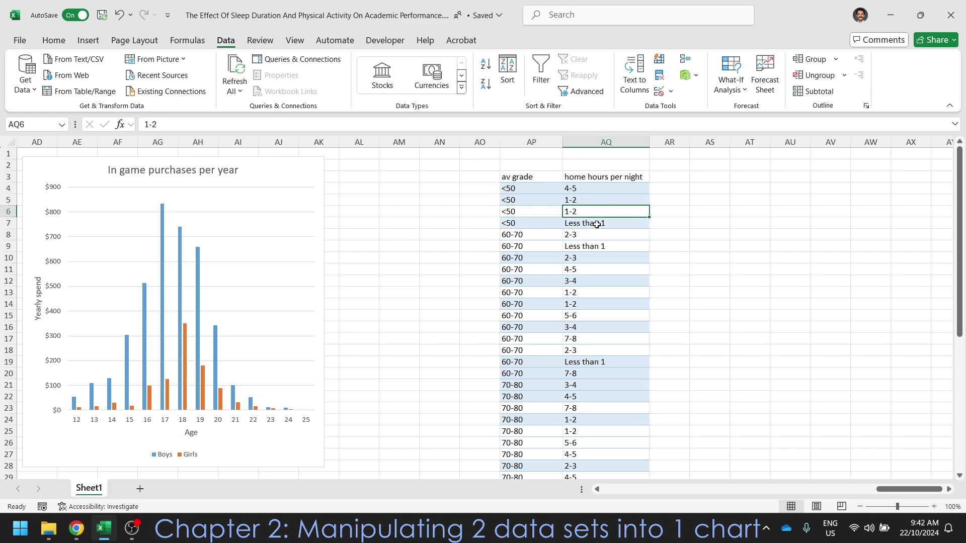
left_click(597, 225)
left_click(492, 221)
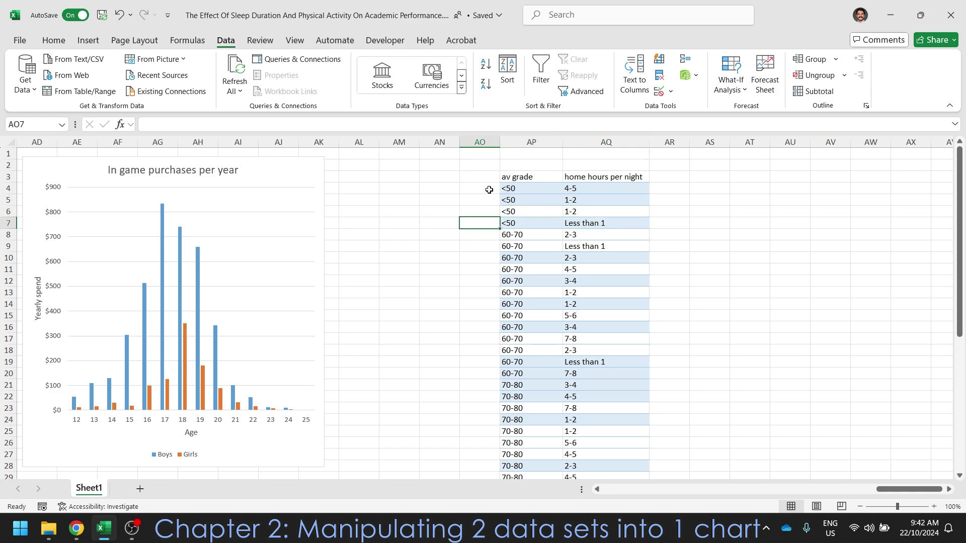
left_click(707, 192)
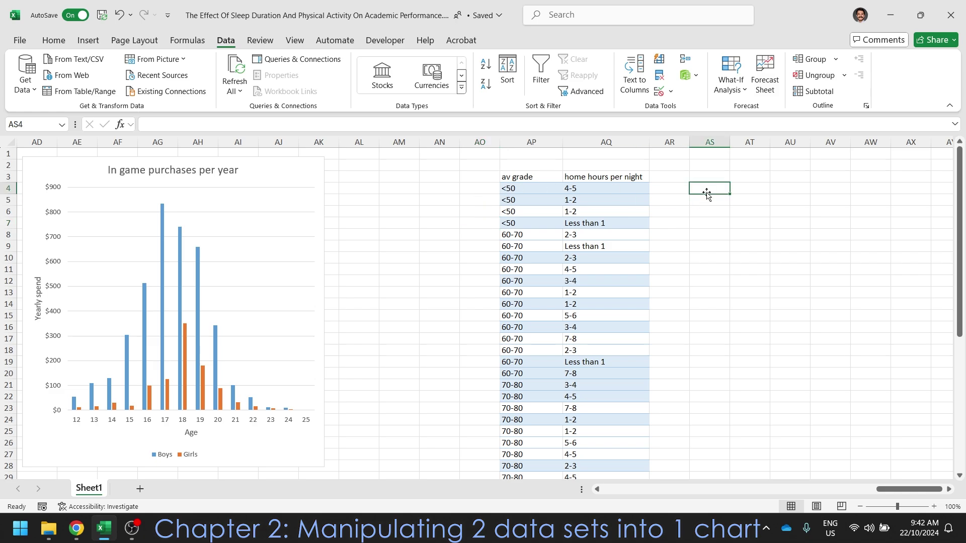
type("<")
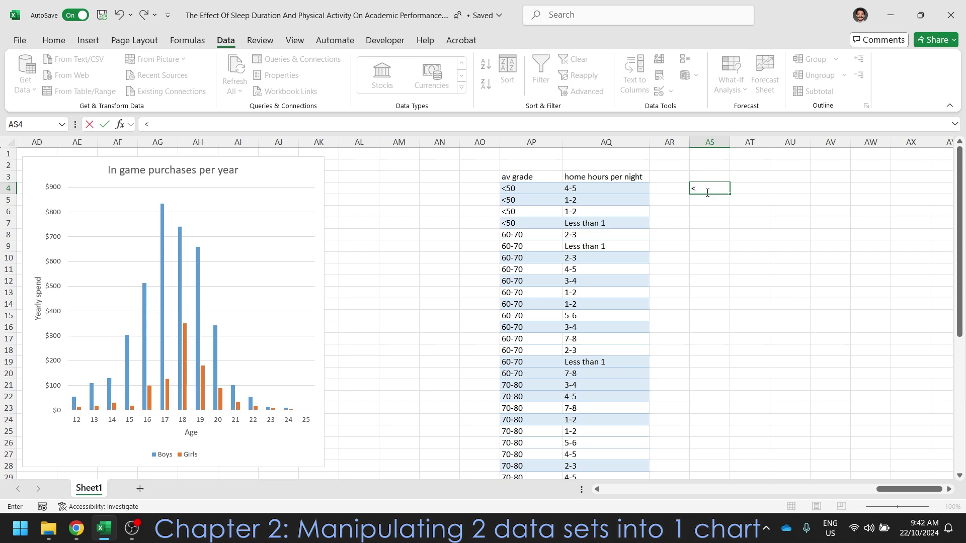
type("50")
key("Return")
- Enter the <50 rows' homework hours 4.5, 1.5, 1.5 and 1 into AR4:AR7
left_click(717, 222)
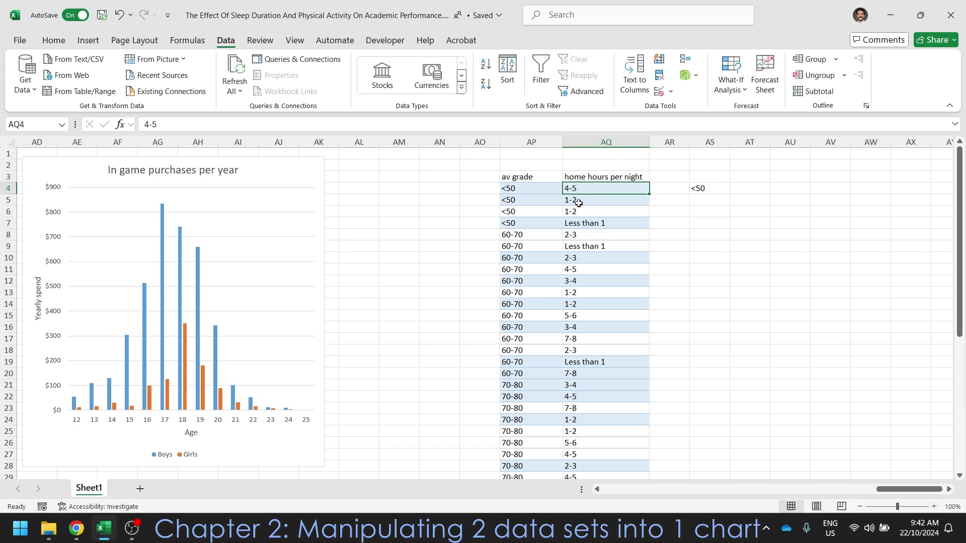
left_click(579, 200)
left_click(578, 210)
left_click(616, 223)
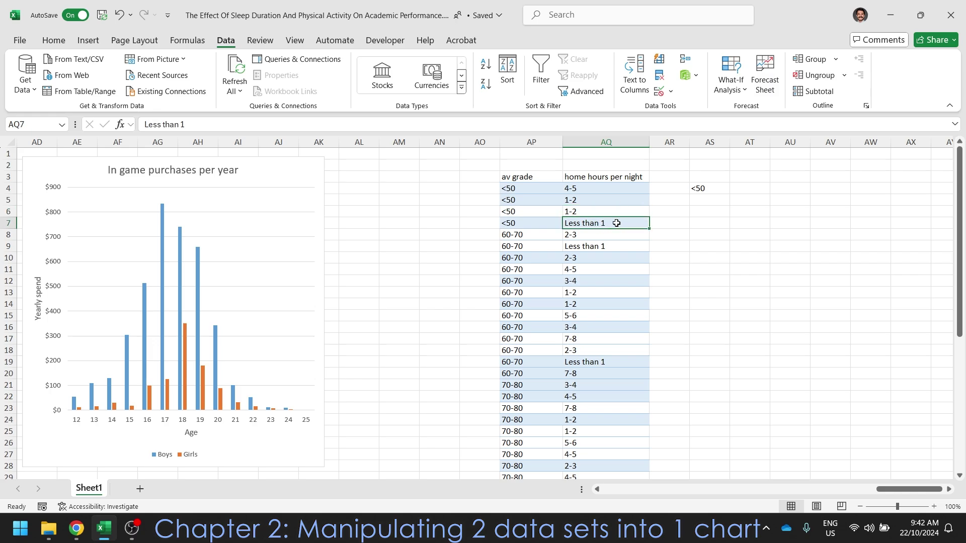
left_click(658, 219)
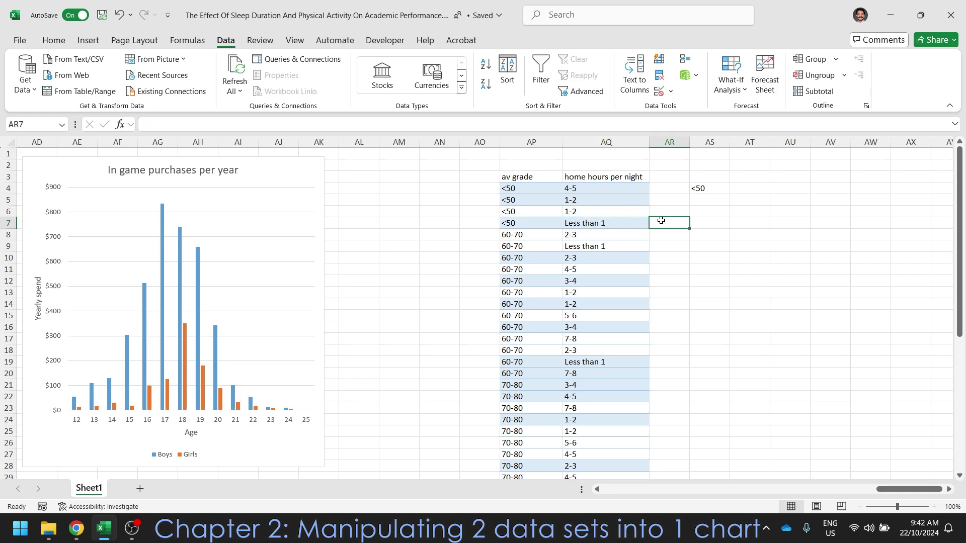
left_click(665, 189)
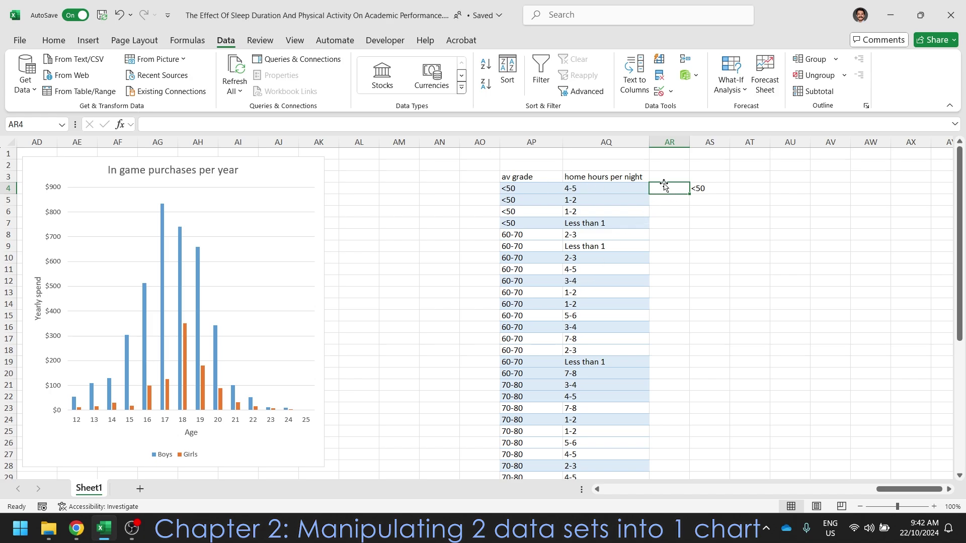
type("4.5")
key("Return")
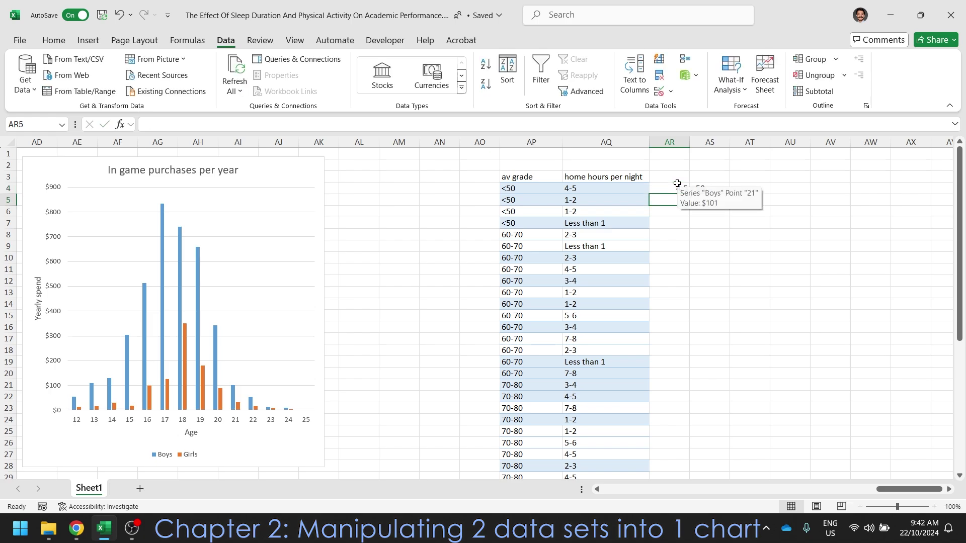
type("1.2")
key("Return")
type("1.2")
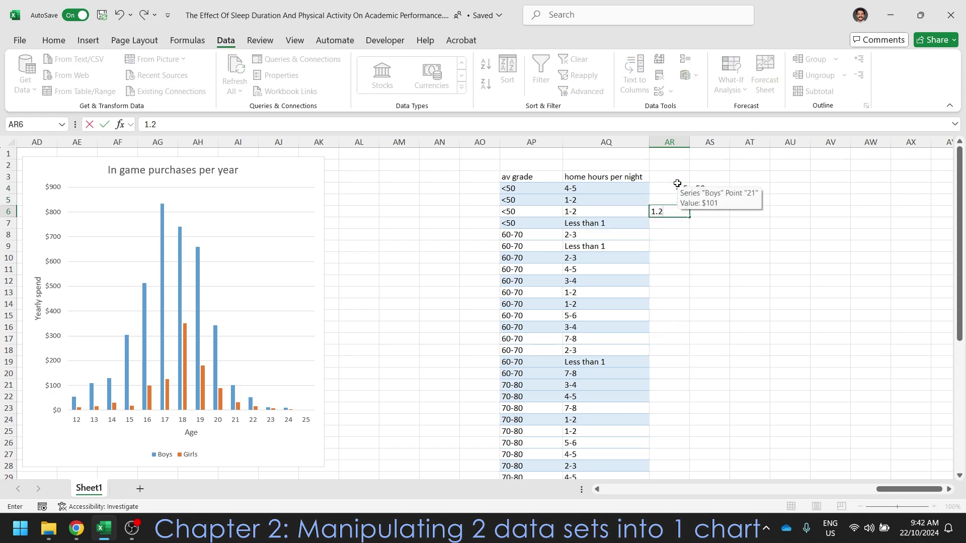
type("5")
key("Return")
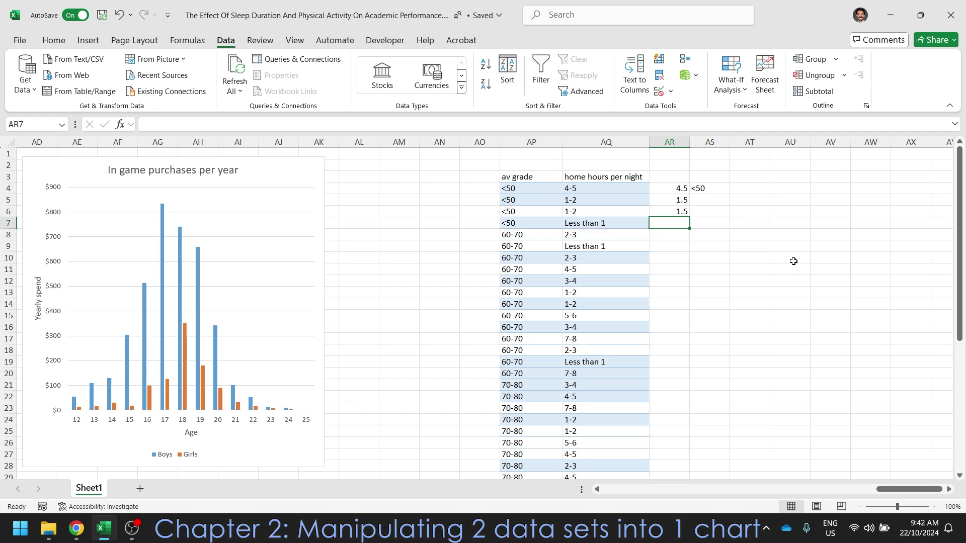
type("1")
key("Return")
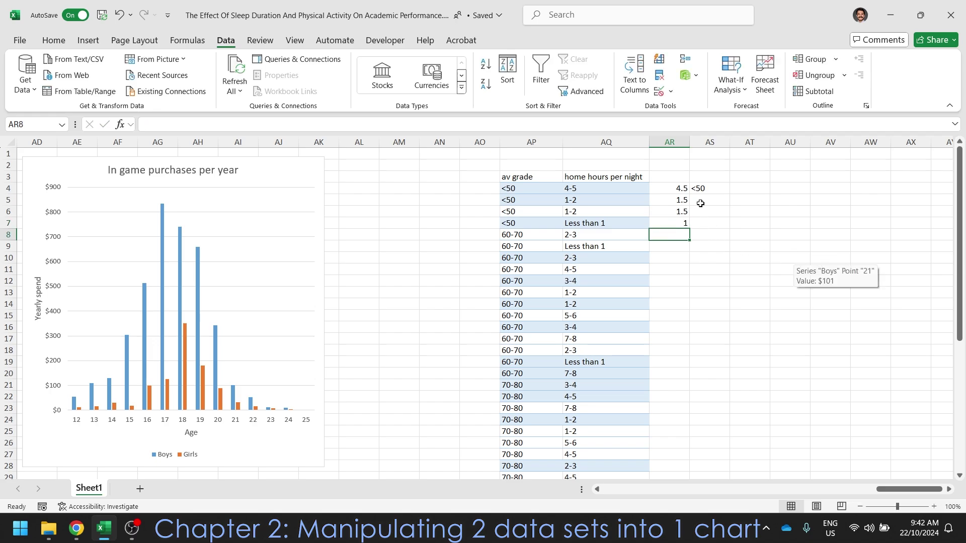
left_click(748, 186)
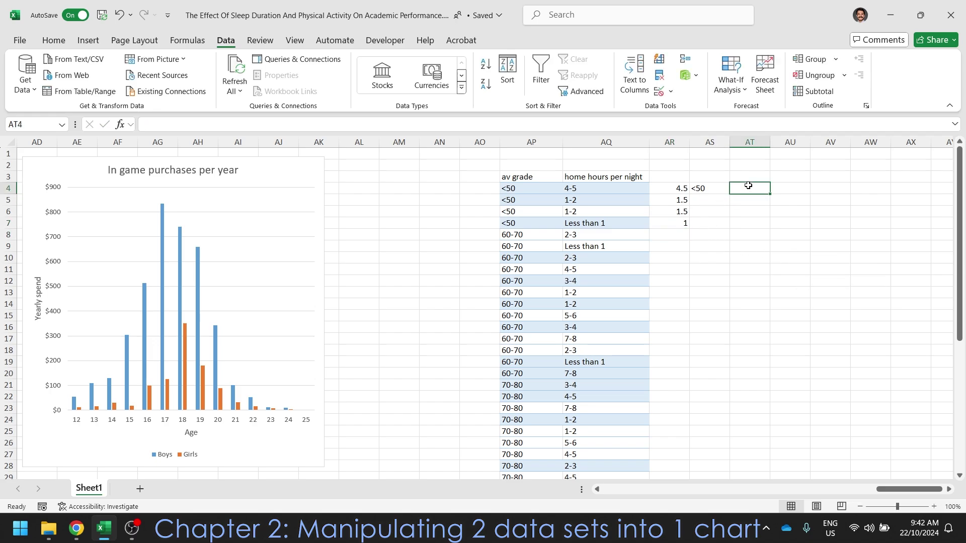
- Enter =AVERAGE(AR4:AR7) in AT4, giving 2.125 for the <50 band
type("=")
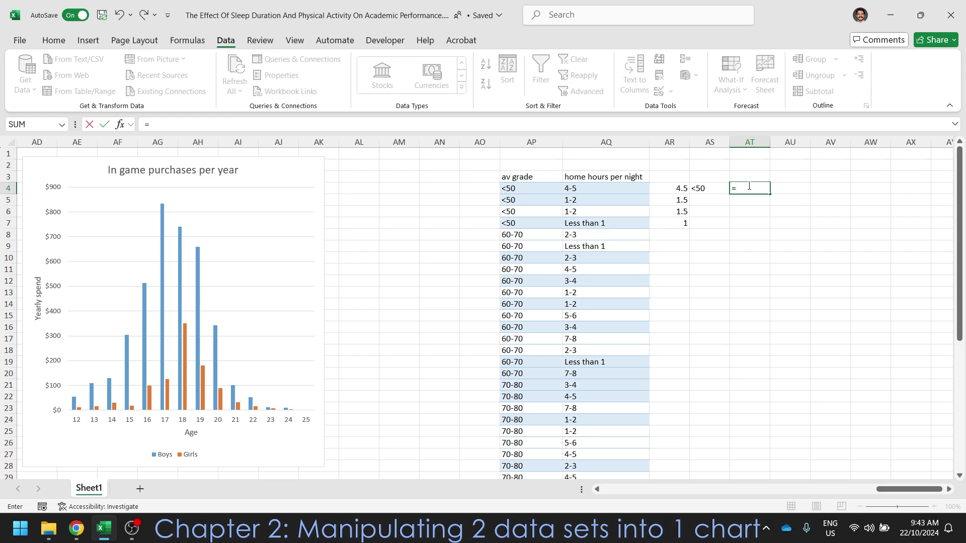
type("av")
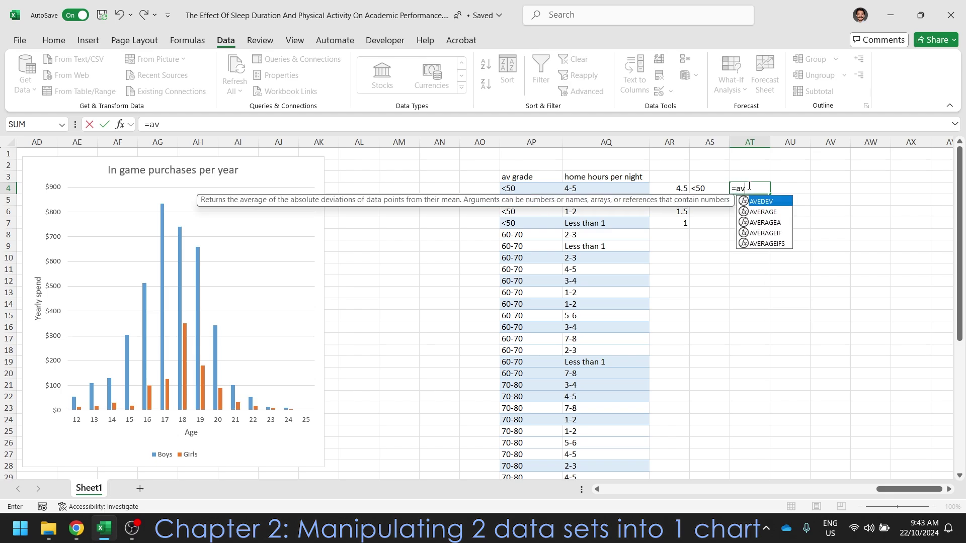
double_click(769, 212)
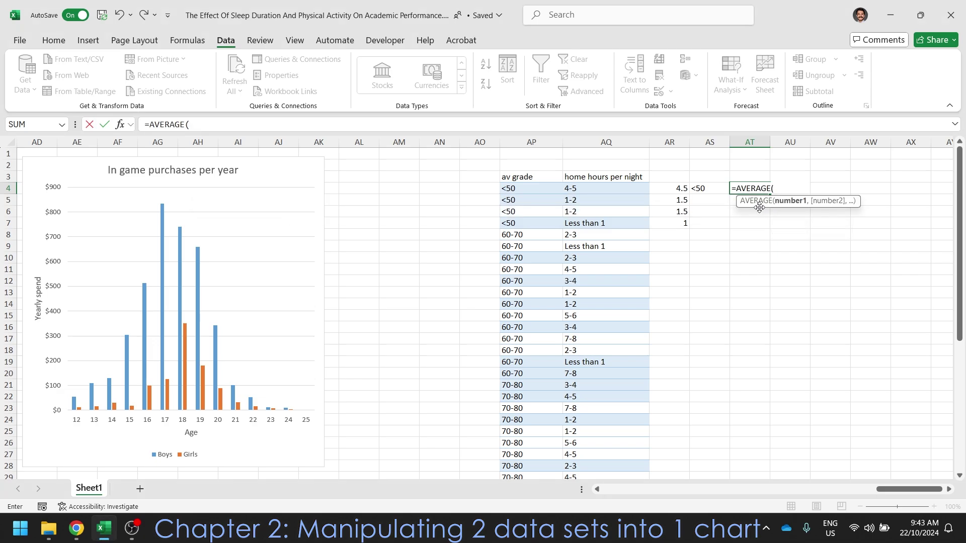
left_click_drag(676, 189, 700, 216)
key("Return")
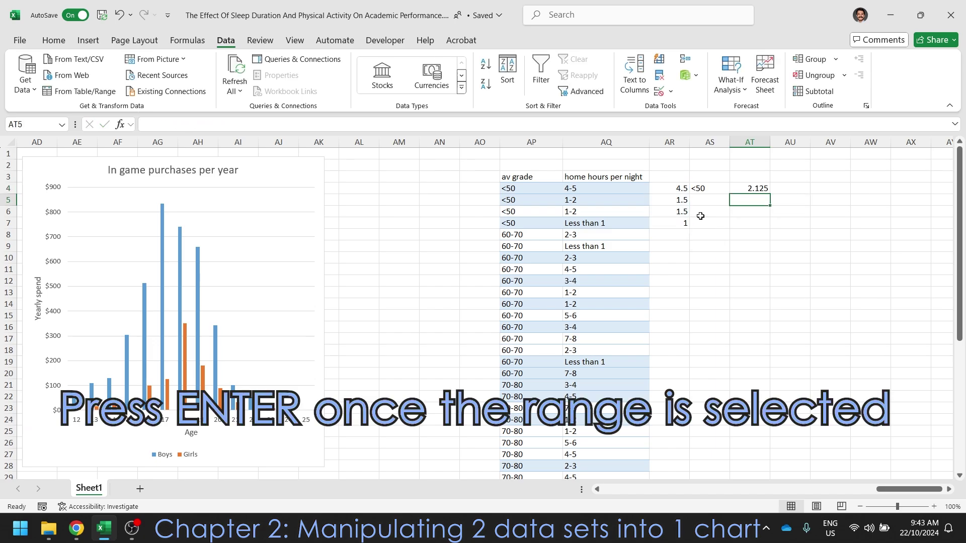
left_click(703, 189)
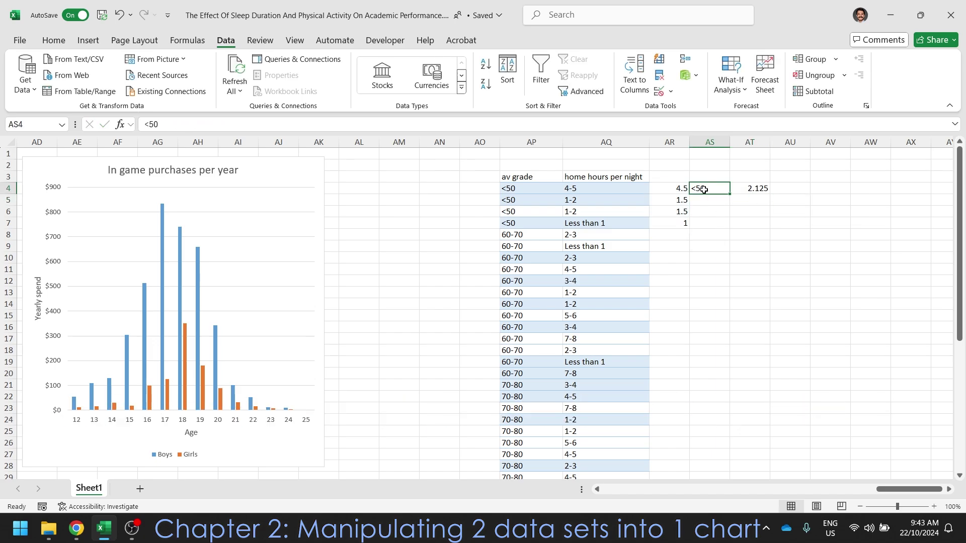
left_click(522, 191)
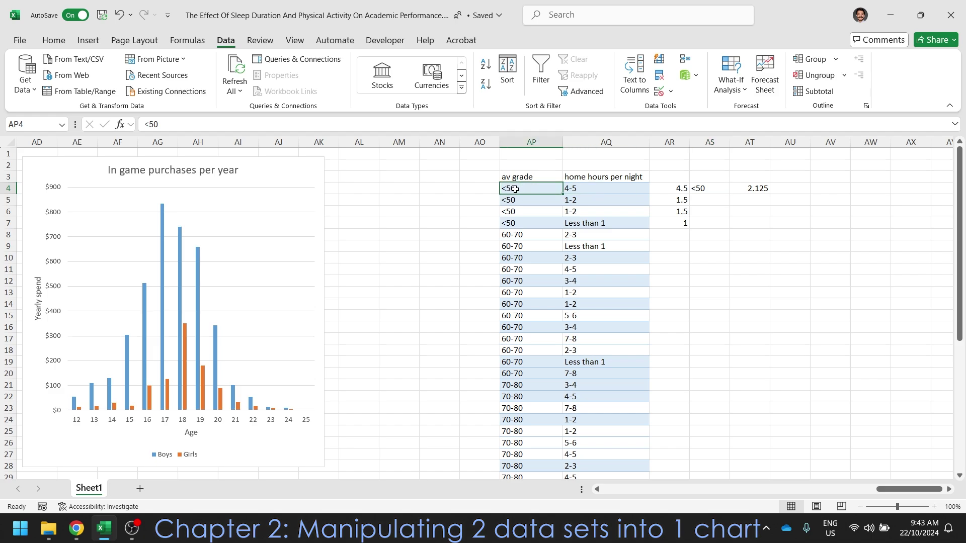
left_click(748, 189)
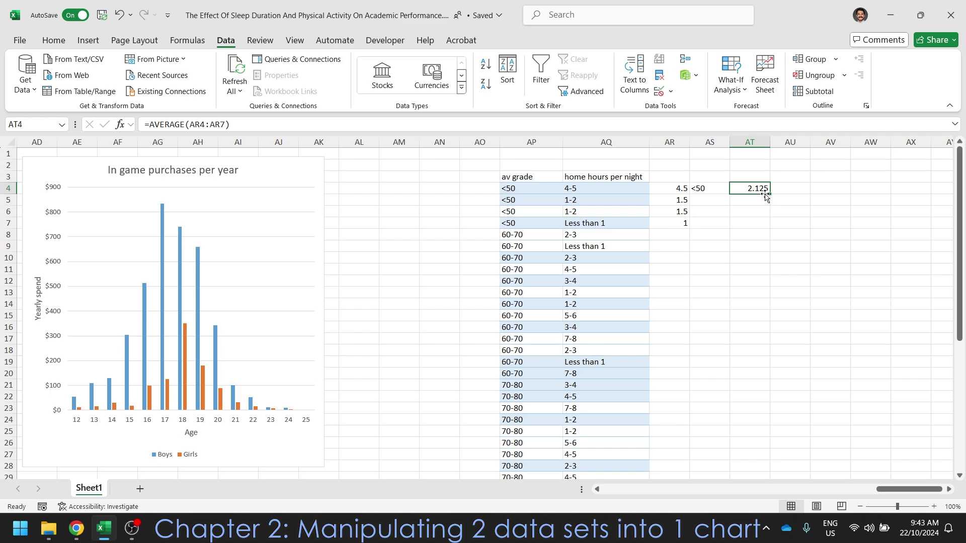
left_click(757, 199)
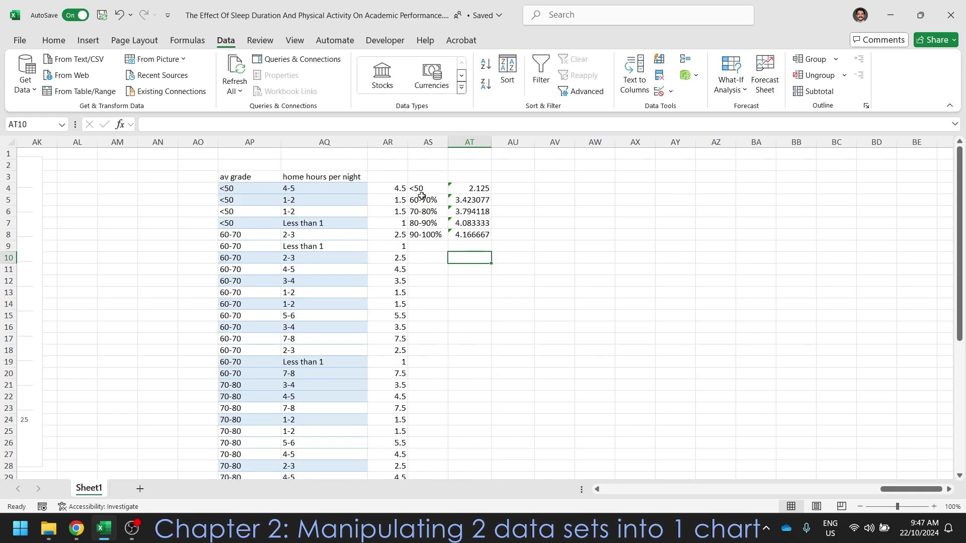
- Change the AS4 label from <50 to <50%
left_click(430, 190)
left_click(452, 255)
double_click(431, 191)
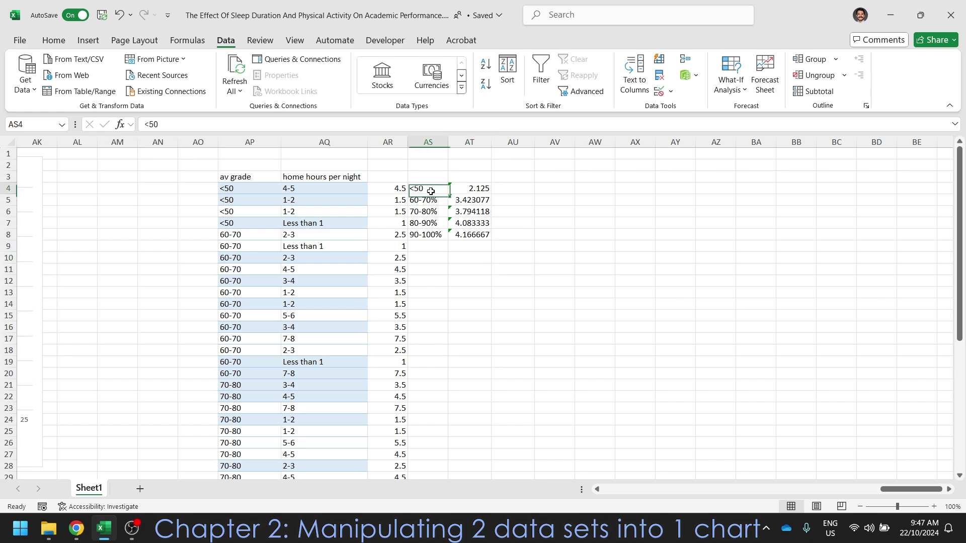
type("%")
left_click(513, 293)
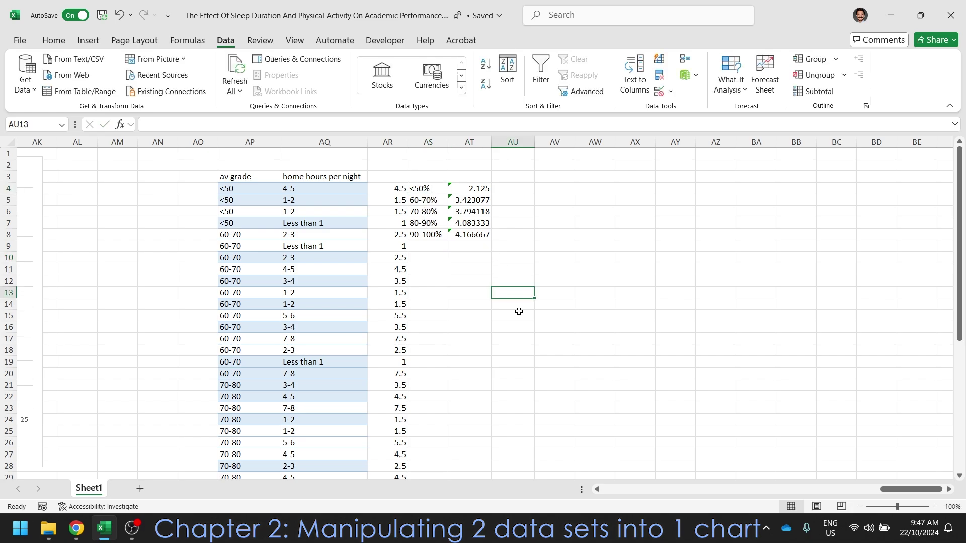
left_click(461, 271)
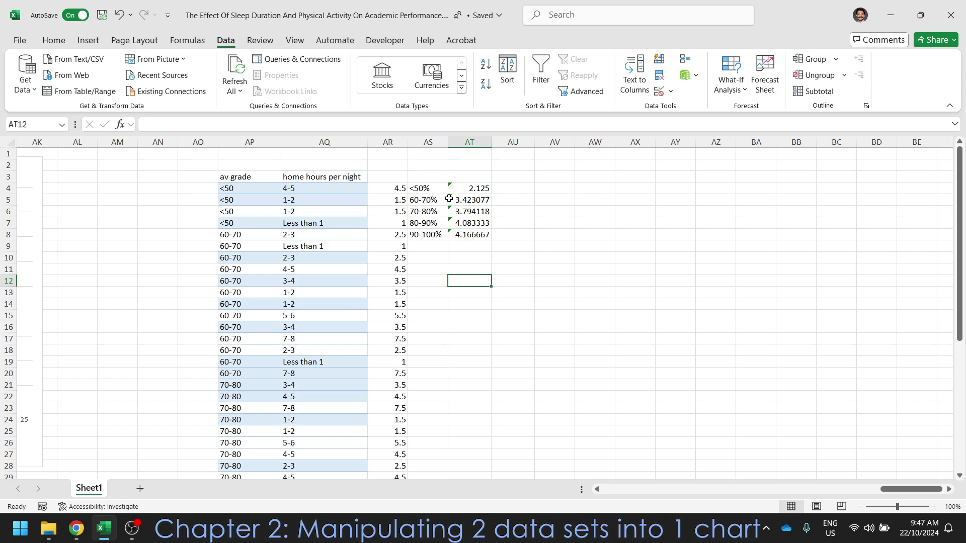
- Round the averages in AT4:AT8 to one decimal place
left_click_drag(482, 190, 480, 237)
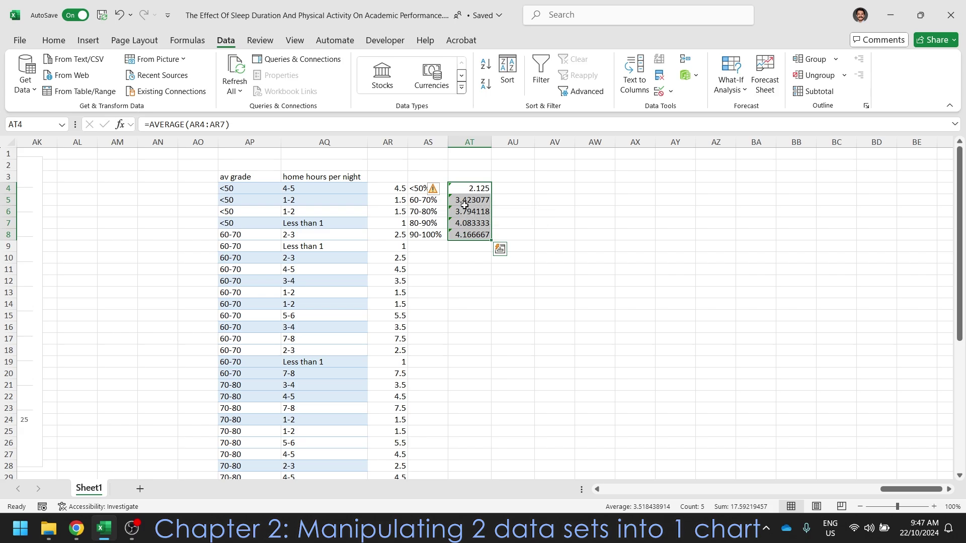
left_click(53, 40)
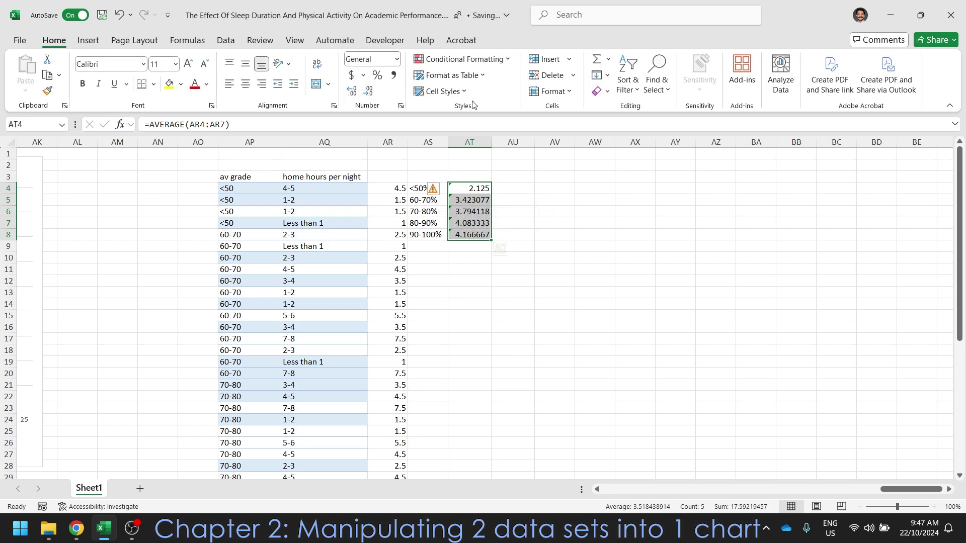
left_click(369, 92)
left_click(369, 91)
left_click(369, 92)
left_click(369, 92)
left_click(368, 92)
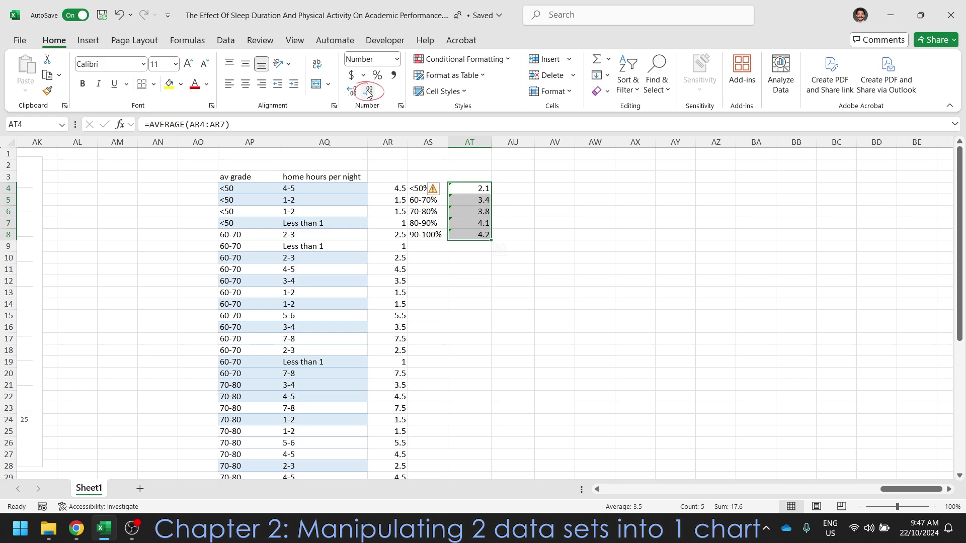
left_click(596, 297)
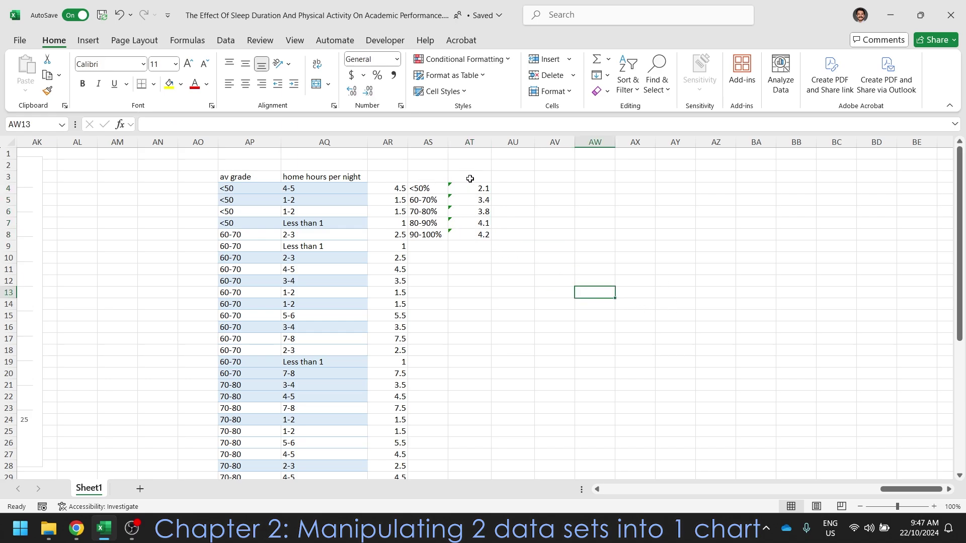
left_click(347, 177)
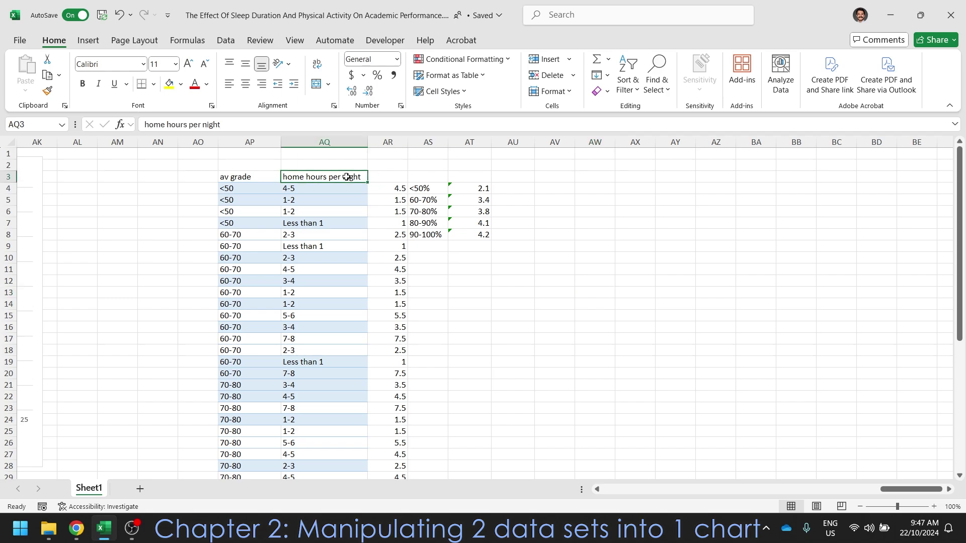
- Chart the grade-band averages in AS4:AT8 as a recommended clustered column chart placed beside the table
left_click_drag(431, 186, 470, 234)
left_click(88, 40)
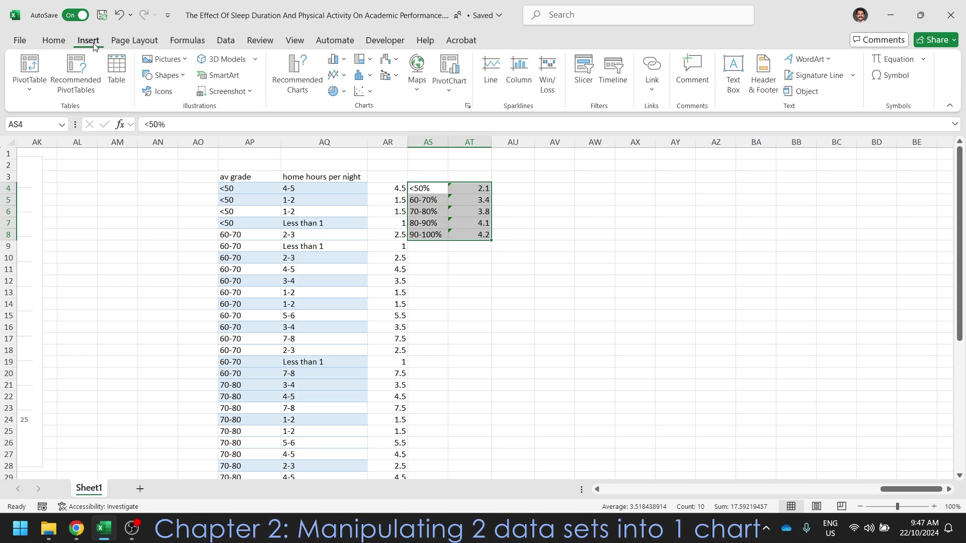
left_click(300, 73)
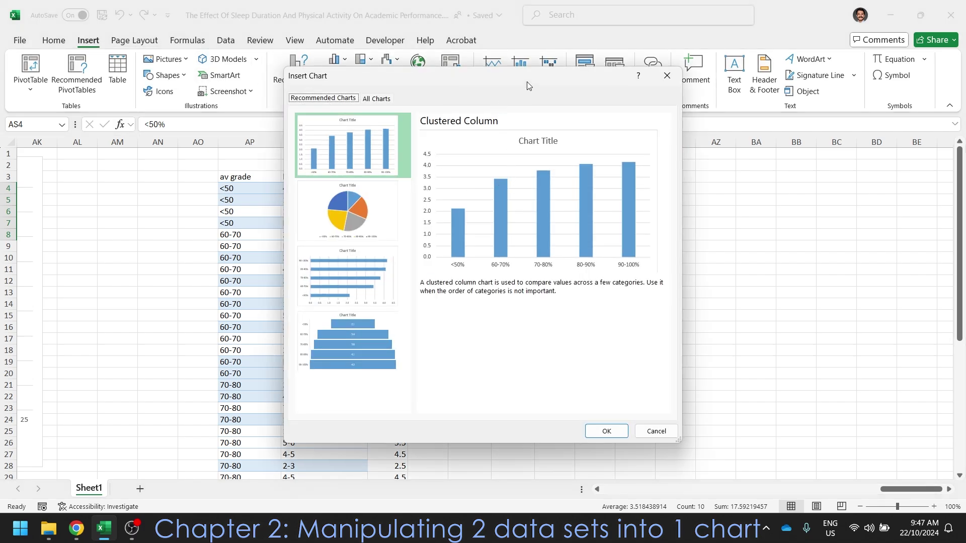
left_click_drag(527, 82, 694, 114)
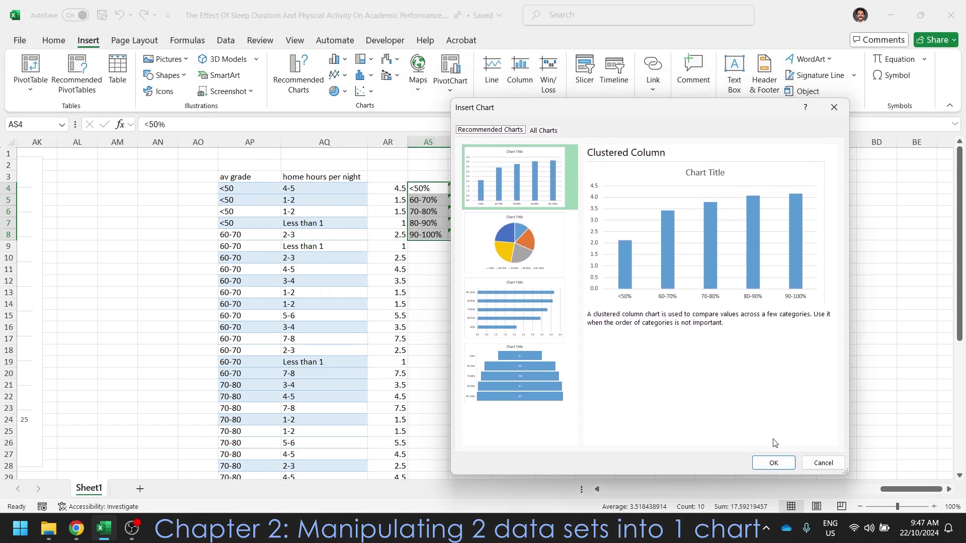
left_click(773, 462)
left_click_drag(537, 177, 702, 182)
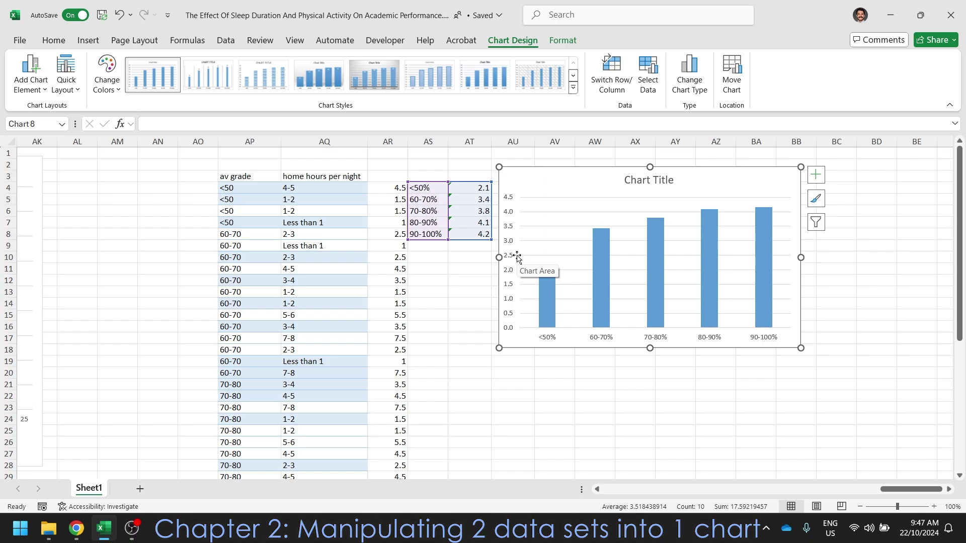
- Add axis titles and label the vertical axis 'Hours spend studying'
left_click(815, 175)
left_click(835, 203)
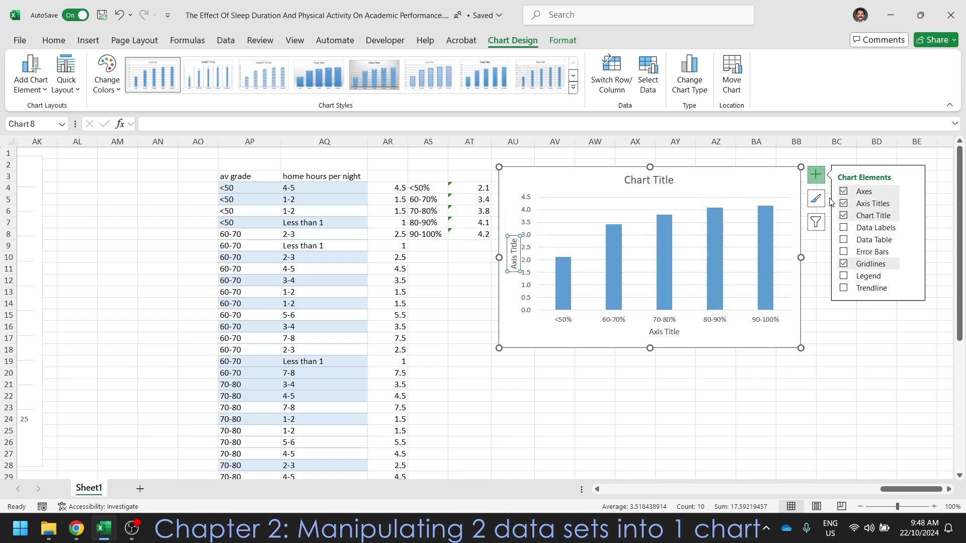
left_click(515, 259)
type("Hours spend s")
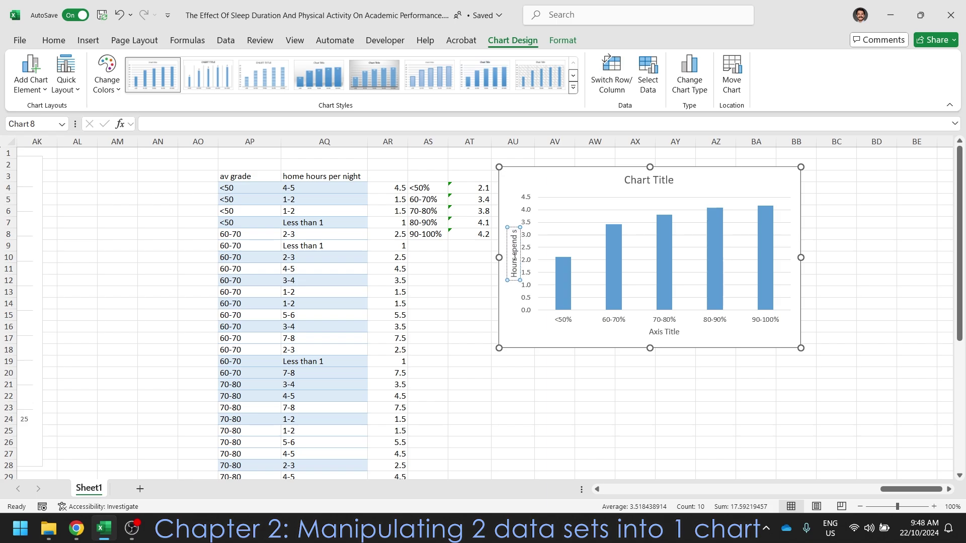
type("tudying")
- Title the chart 'Hours studying compared to academic performnace'
double_click(637, 180)
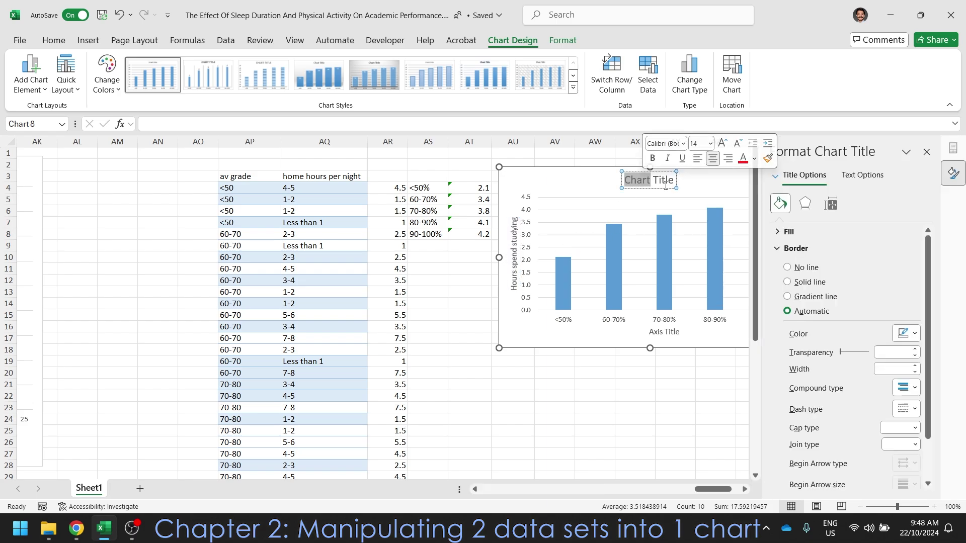
triple_click(666, 182)
type("Hours studying compa")
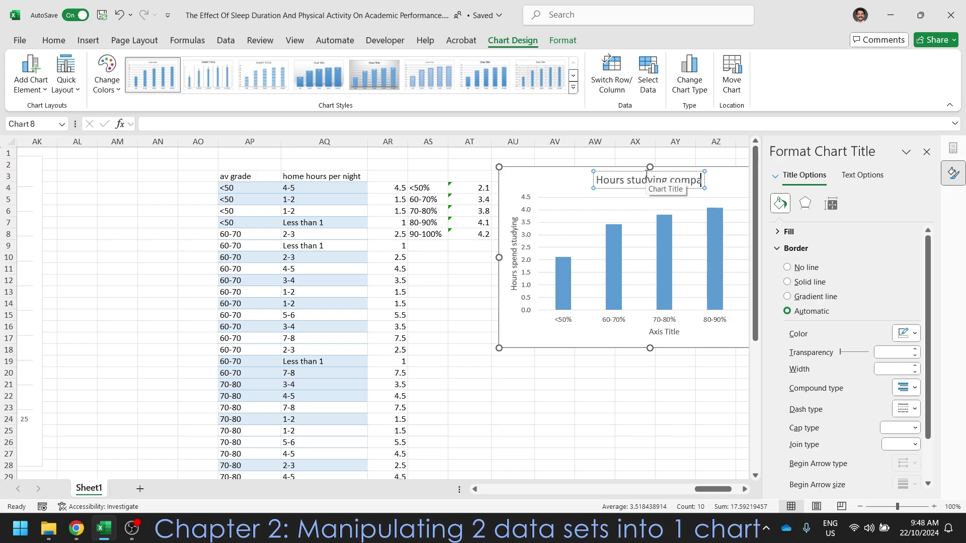
type("red to academi")
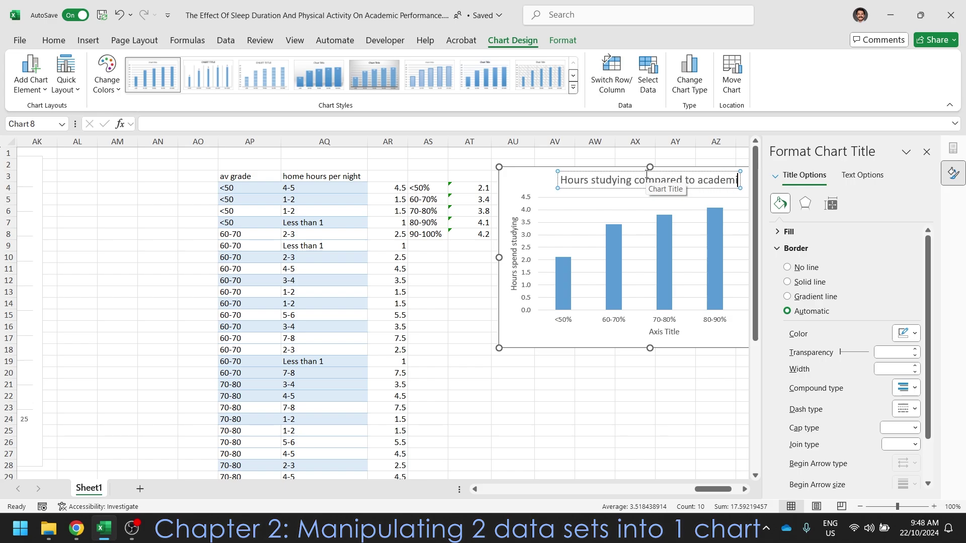
type("c performnace")
- Label the horizontal axis 'Average Grade'
triple_click(672, 333)
type("Av")
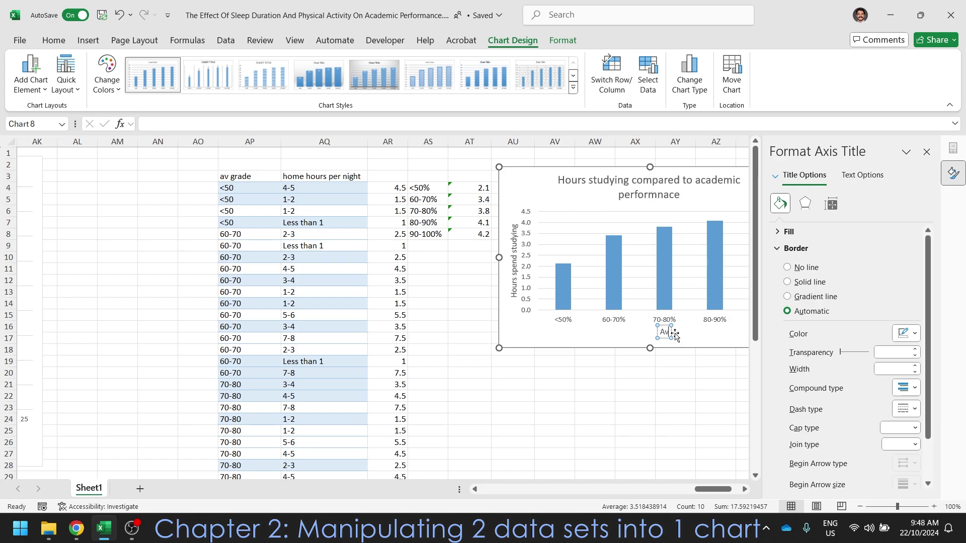
type("erage Grade")
left_click(629, 397)
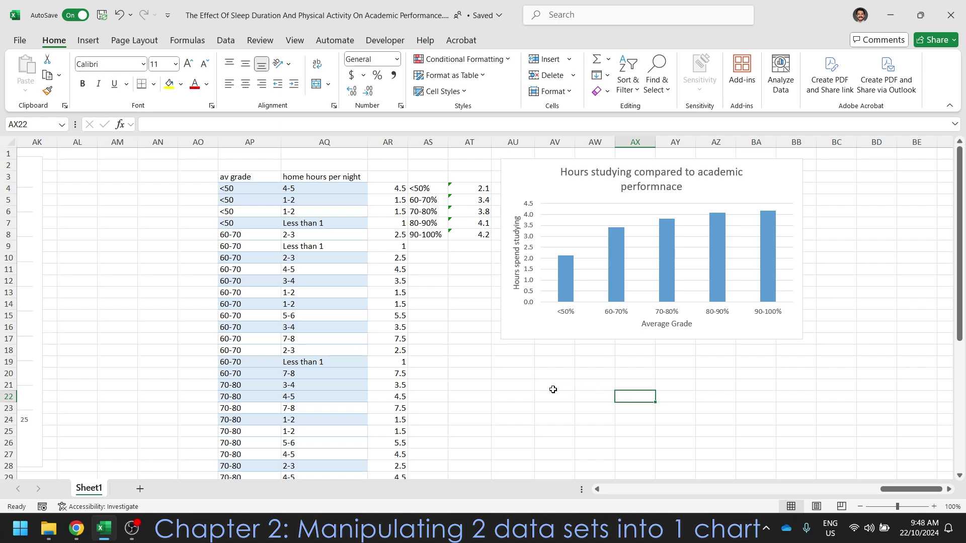
left_click_drag(911, 489, 773, 491)
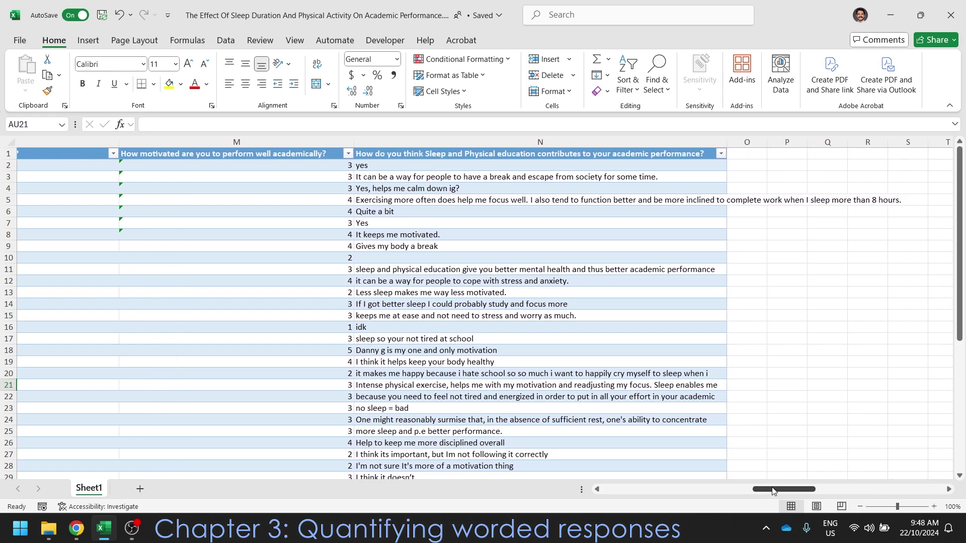
- Copy the written sleep and physical education responses from column N
scroll(528, 259, "down", 6)
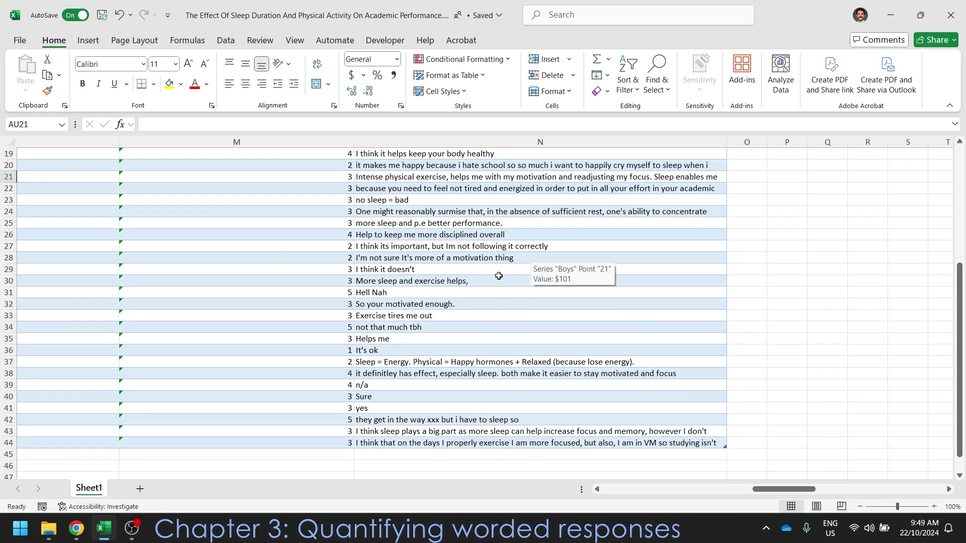
scroll(485, 276, "up", 7)
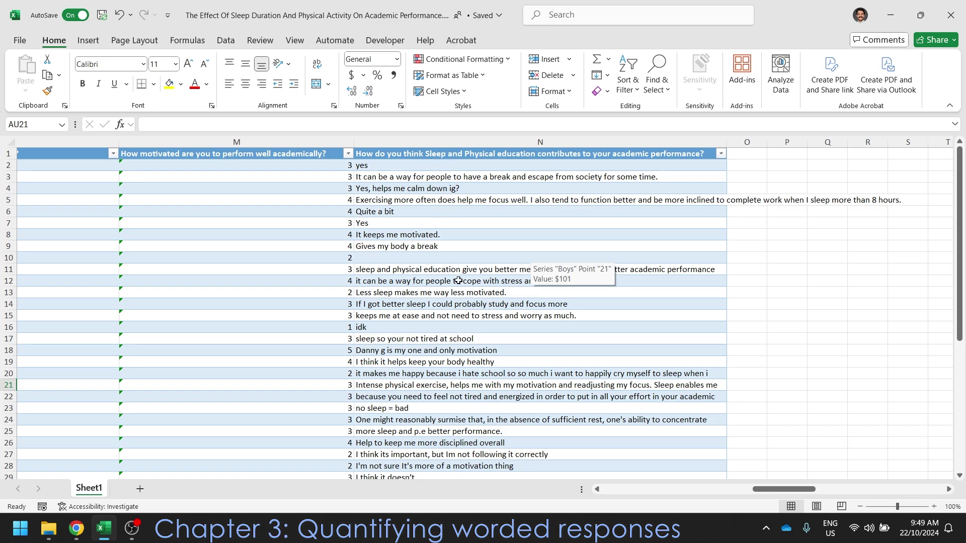
scroll(458, 280, "down", 3)
scroll(453, 280, "up", 3)
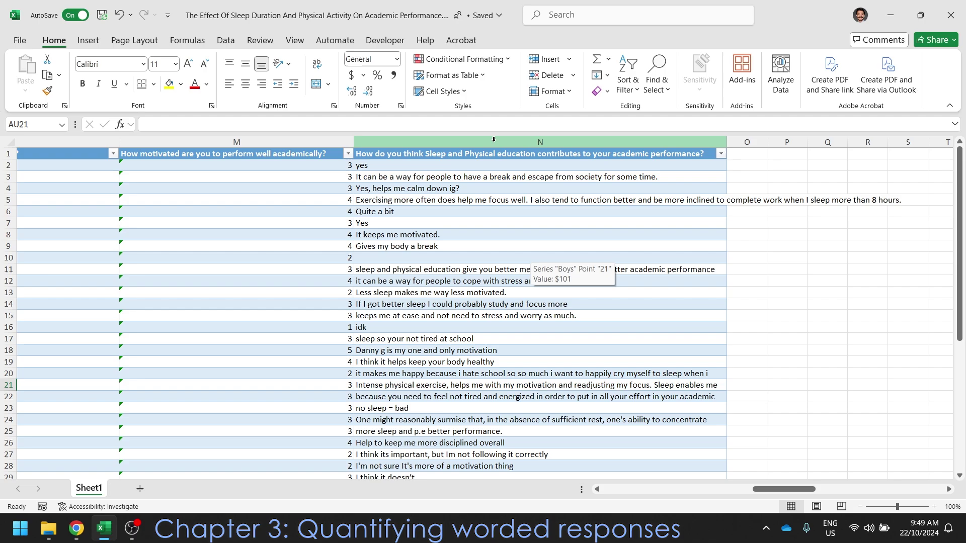
left_click(481, 154)
scroll(481, 302, "down", 6)
key("ctrl+c")
left_click(827, 374)
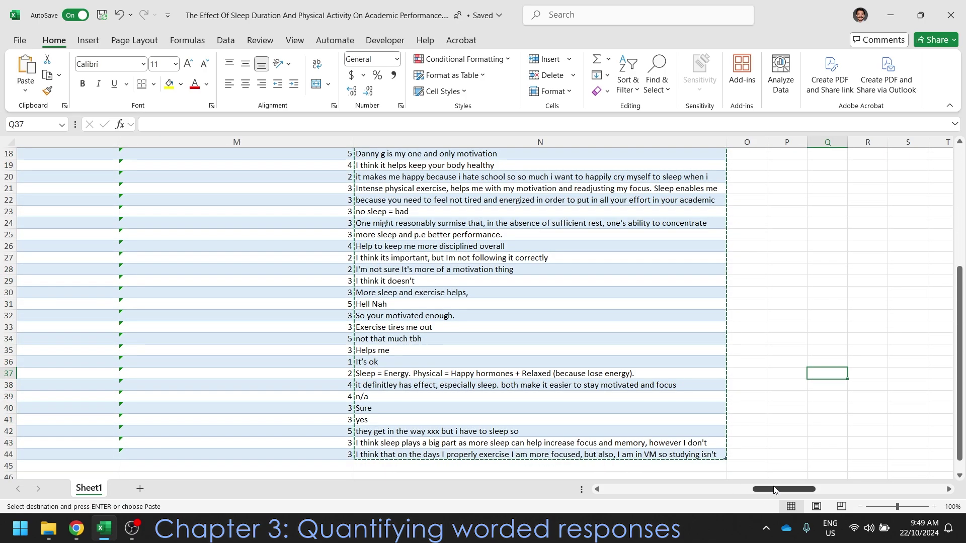
- Paste the responses starting at AW19 and widen column AW to show the full text
left_click_drag(784, 489, 912, 489)
left_click(610, 165)
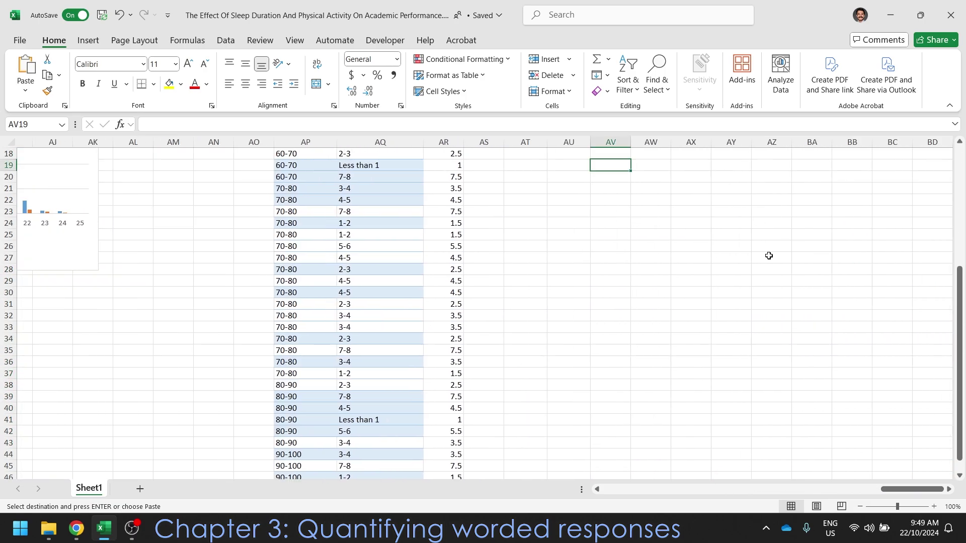
left_click(646, 163)
key("ctrl+v")
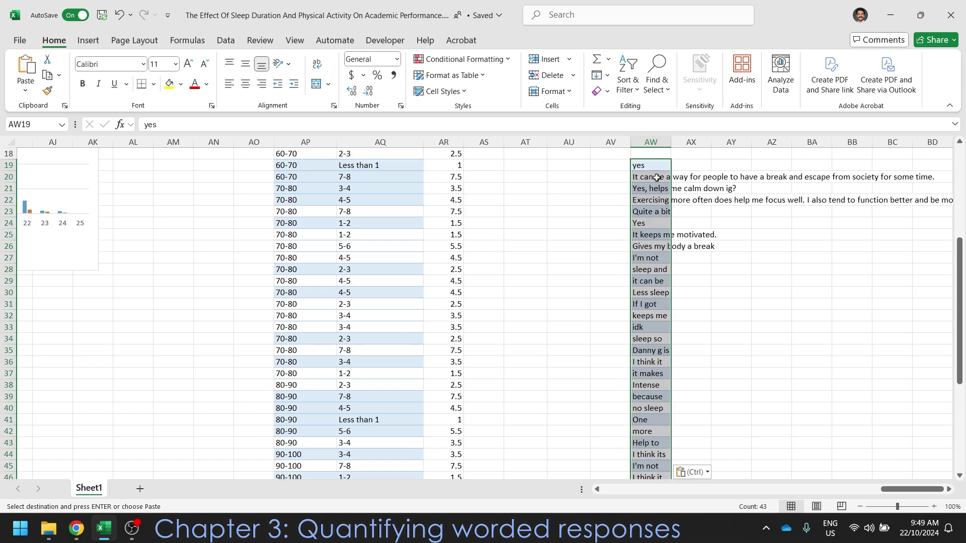
left_click(731, 258)
left_click_drag(671, 142, 925, 162)
scroll(553, 302, "up", 3)
scroll(554, 302, "right", 3)
left_click(334, 281)
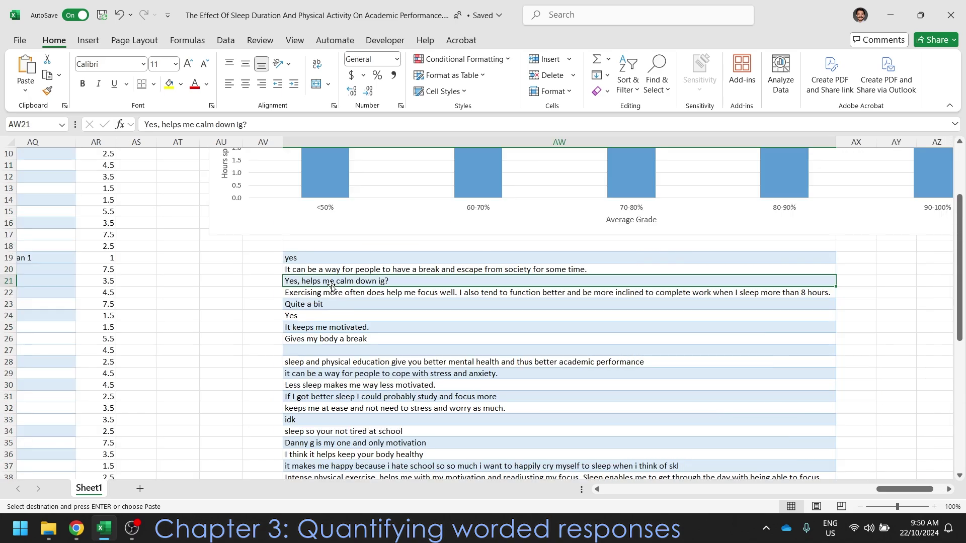
- Read through the worded responses in column AW, including the Quite a bit and Yes answers
left_click(334, 304)
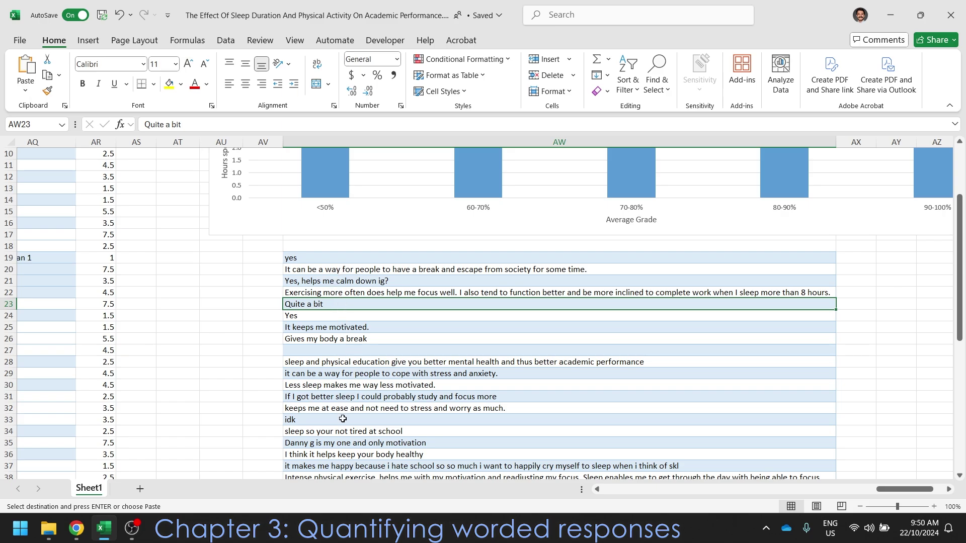
left_click(346, 284)
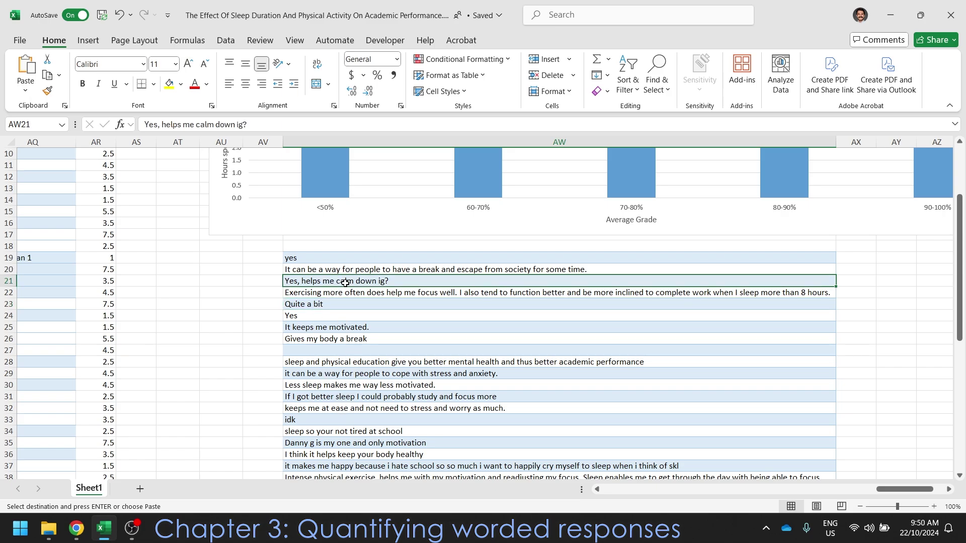
left_click(345, 291)
left_click(343, 309)
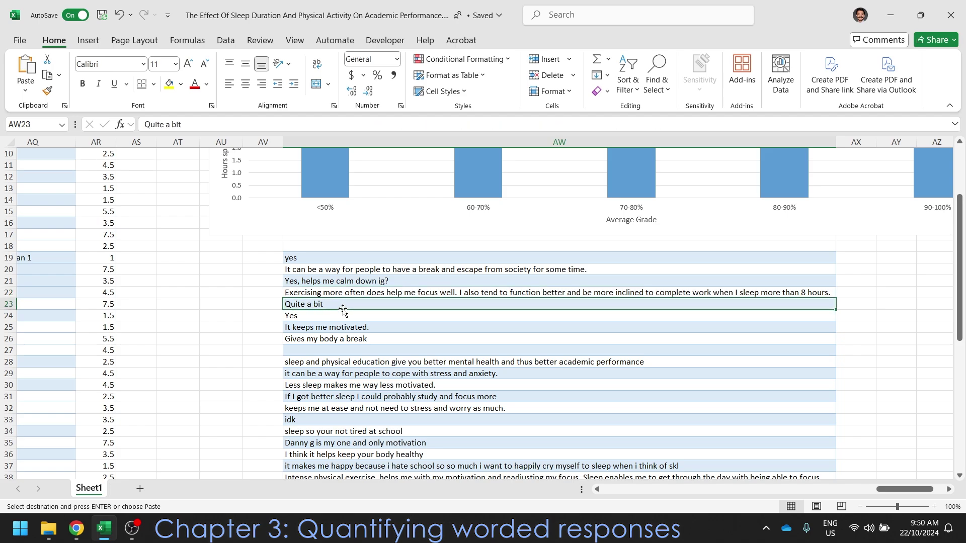
left_click(312, 315)
left_click(312, 307)
left_click(312, 314)
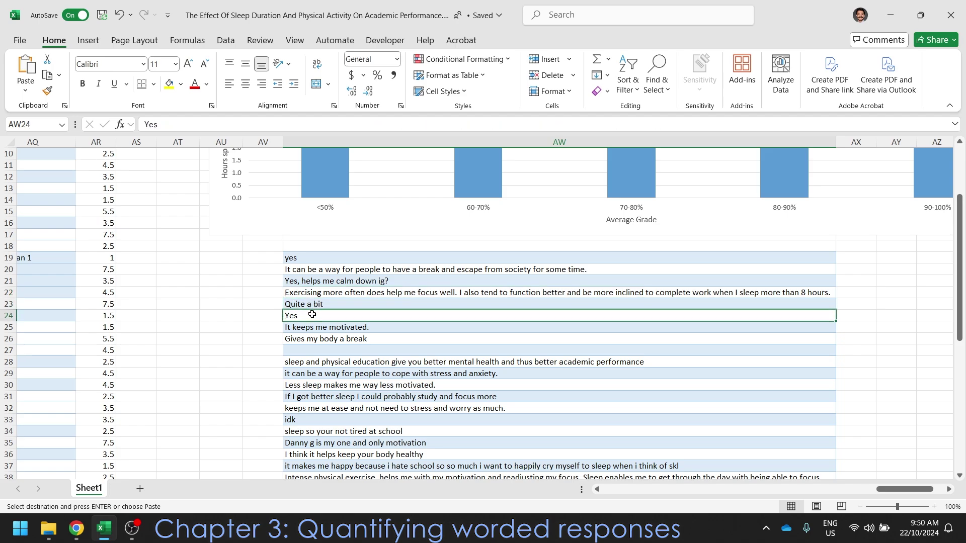
left_click(312, 305)
left_click(312, 315)
left_click(312, 306)
- Tag each response in column AV as calming, focus, motivation, mental health or health
scroll(351, 333, "down", 1)
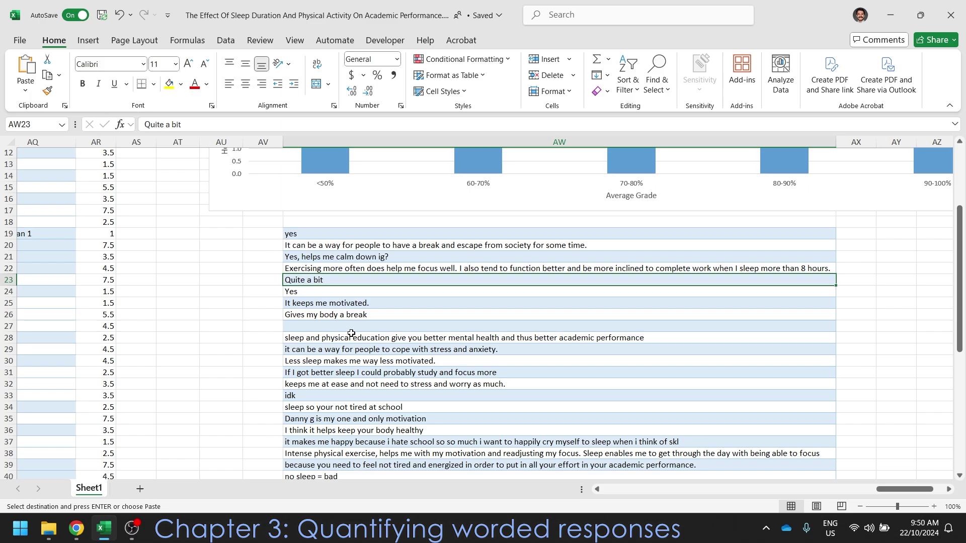
scroll(351, 333, "down", 8)
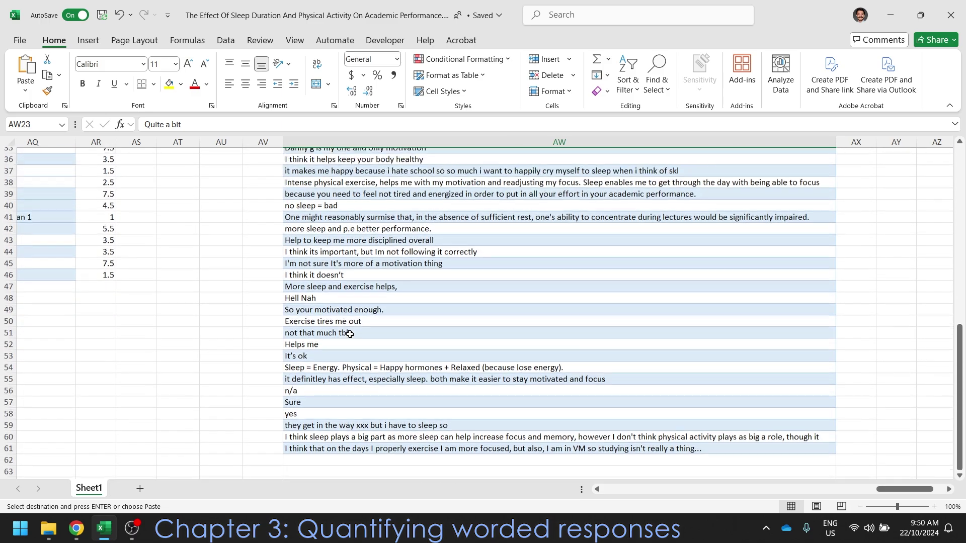
scroll(350, 334, "up", 8)
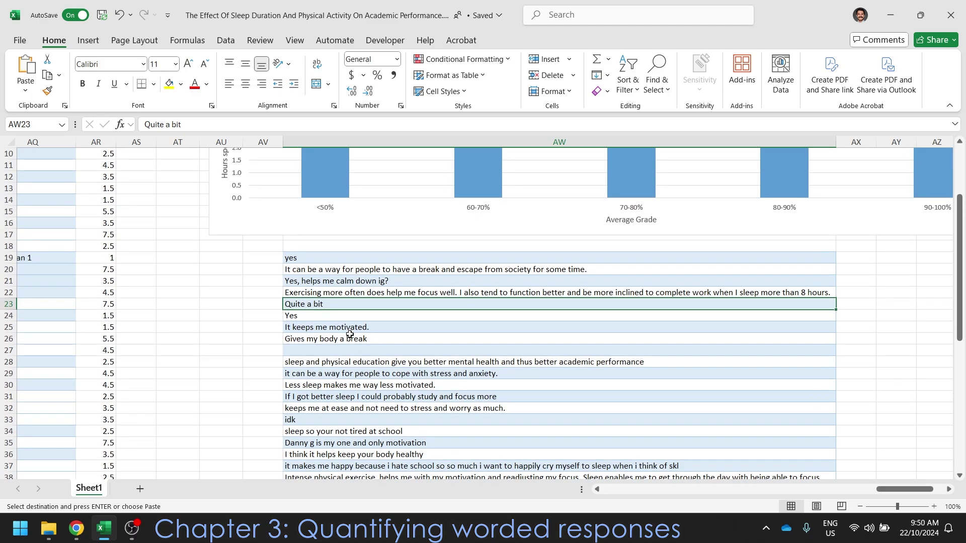
scroll(349, 334, "down", 2)
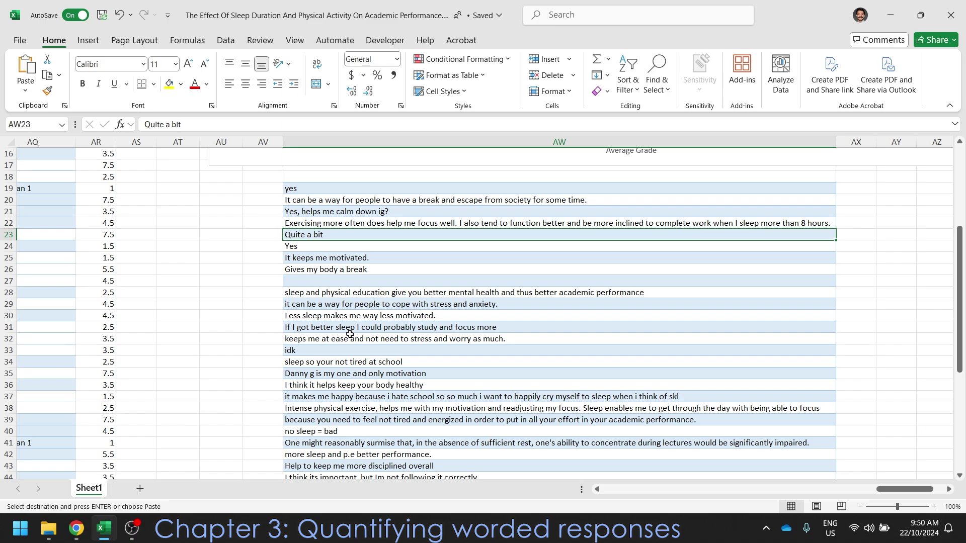
left_click(263, 200)
type("calming calming focus   motivation focus  mental health mental health motivation focus calming  focus  health calming motivation motivation  focus health")
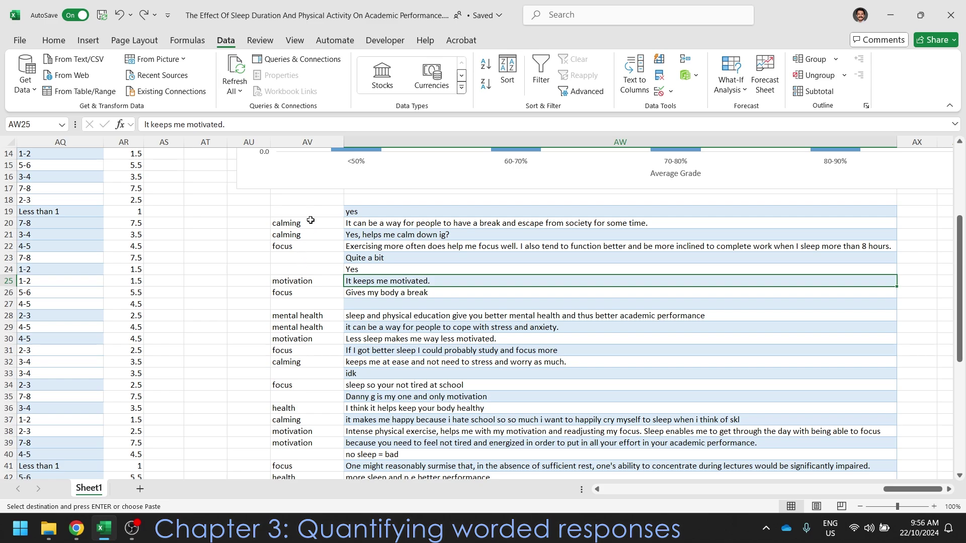
- Insert two empty columns before the responses column AW and widen column AX
left_click(370, 338)
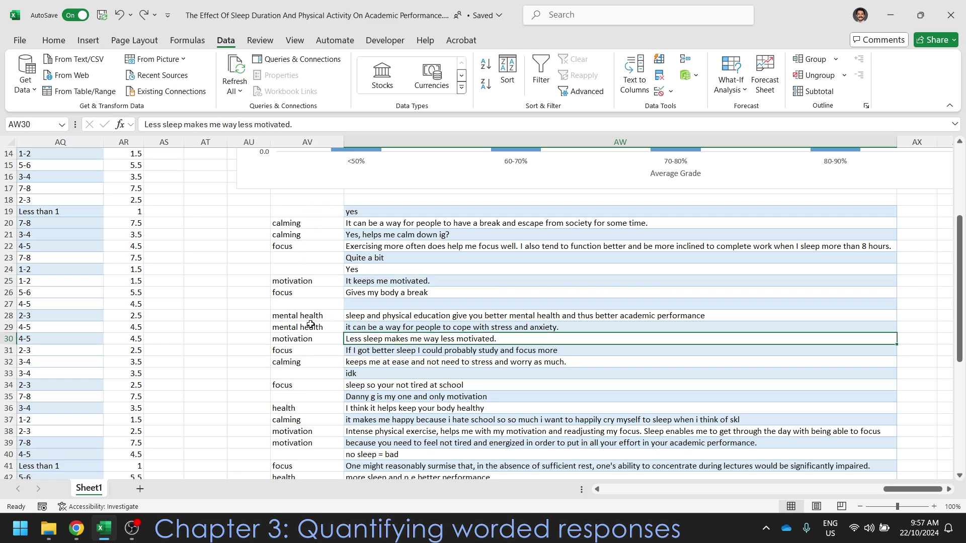
scroll(312, 378, "down", 4)
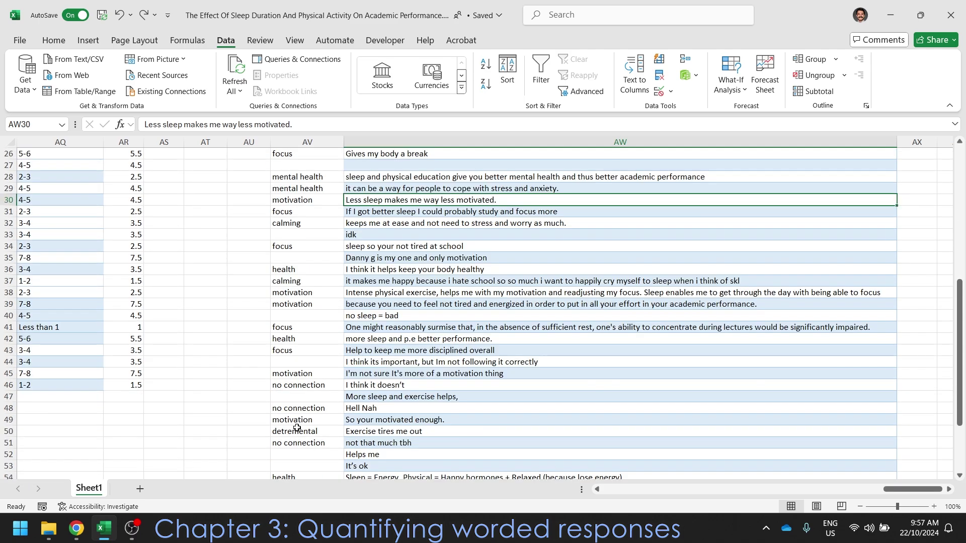
scroll(299, 431, "up", 7)
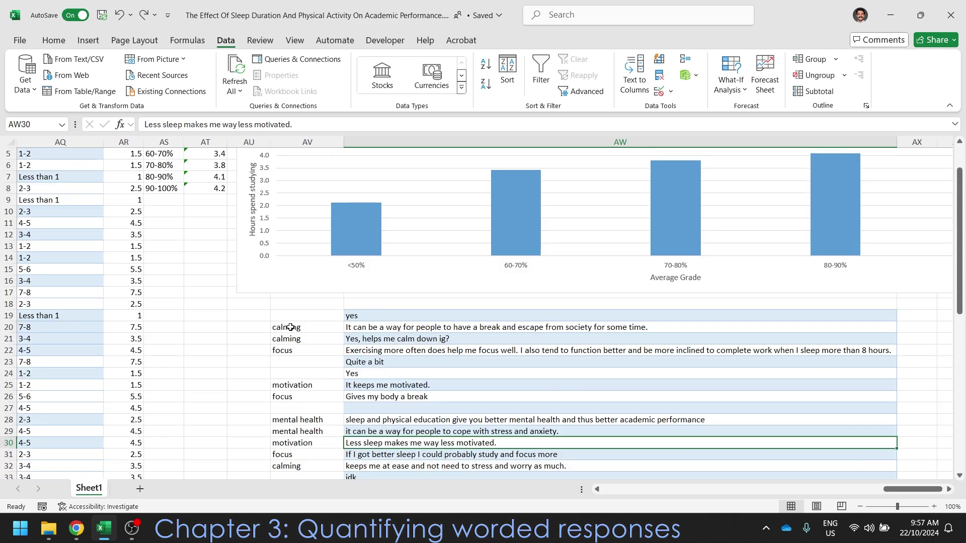
left_click(358, 142)
right_click(357, 143)
left_click(390, 269)
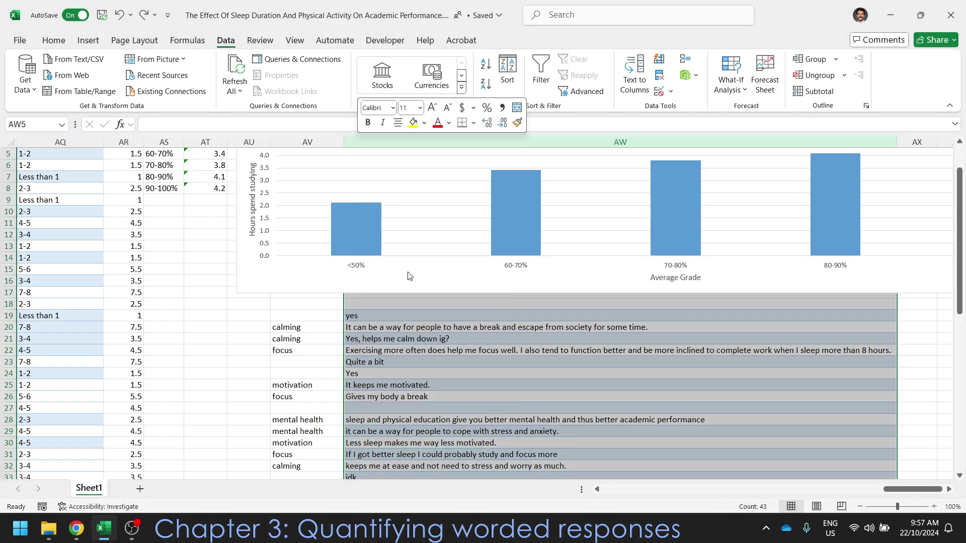
left_click(396, 360)
right_click(392, 142)
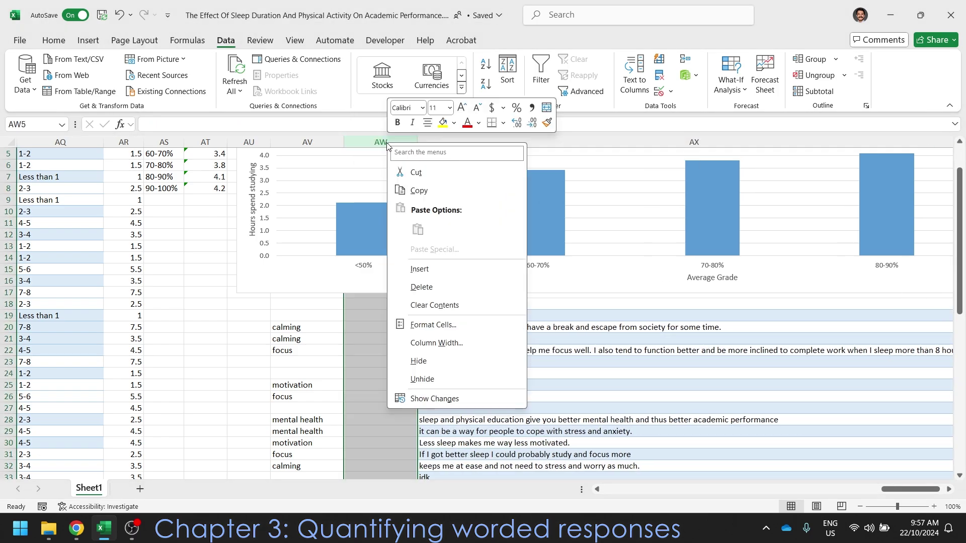
left_click(402, 267)
left_click(380, 350)
left_click_drag(486, 142, 720, 151)
left_click(580, 374)
- Sort the category labels in AV20:AV55 alphabetically, A to Z
scroll(581, 374, "down", 3)
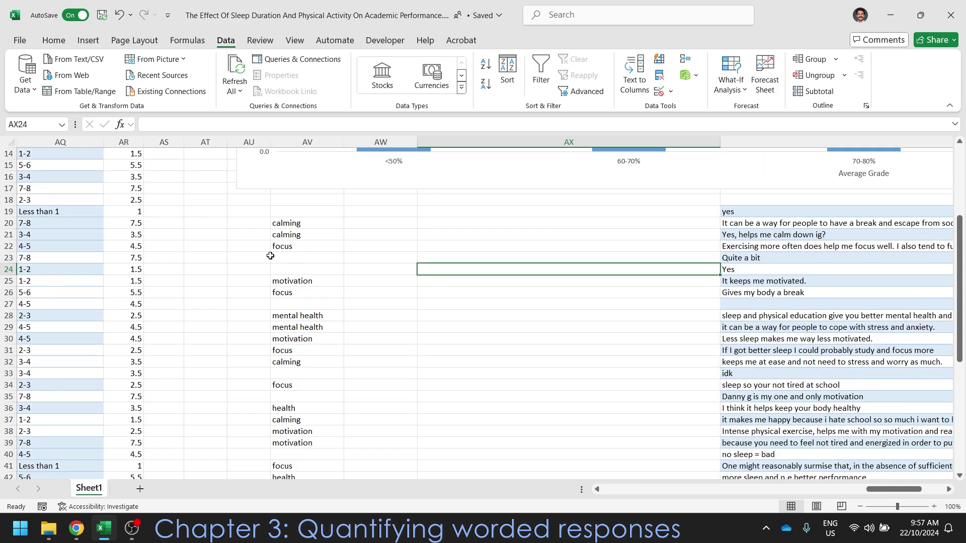
left_click_drag(310, 221, 311, 431)
left_click(507, 70)
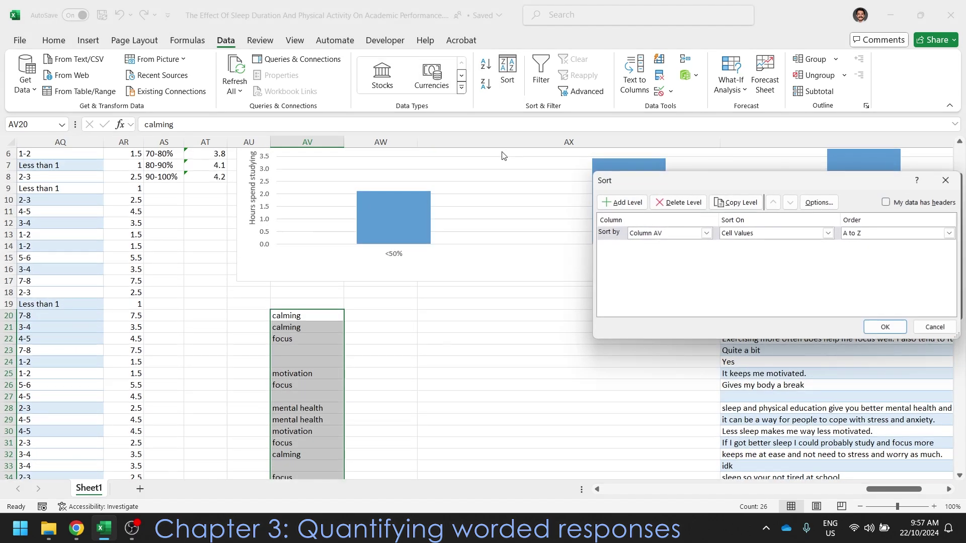
left_click(885, 327)
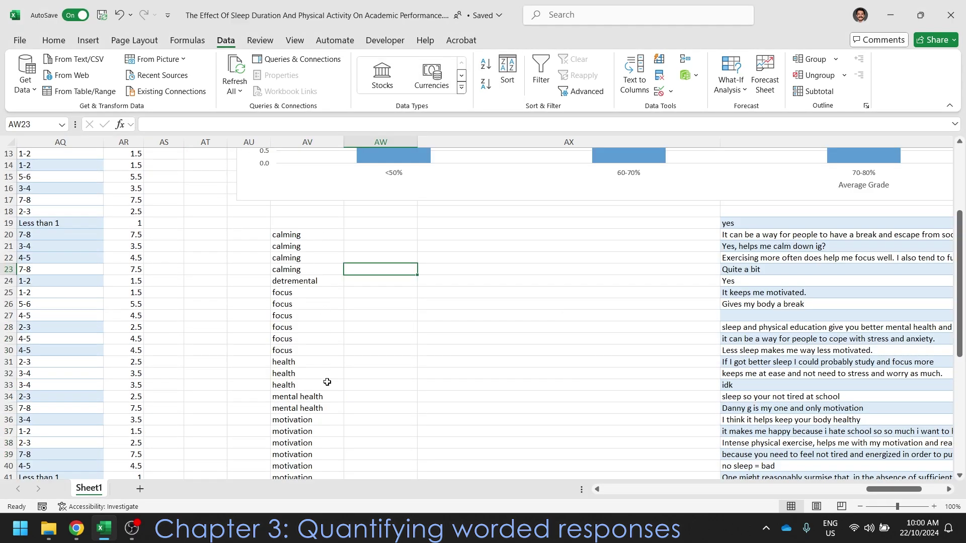
scroll(330, 400, "down", 4)
scroll(331, 404, "up", 2)
scroll(329, 402, "up", 3)
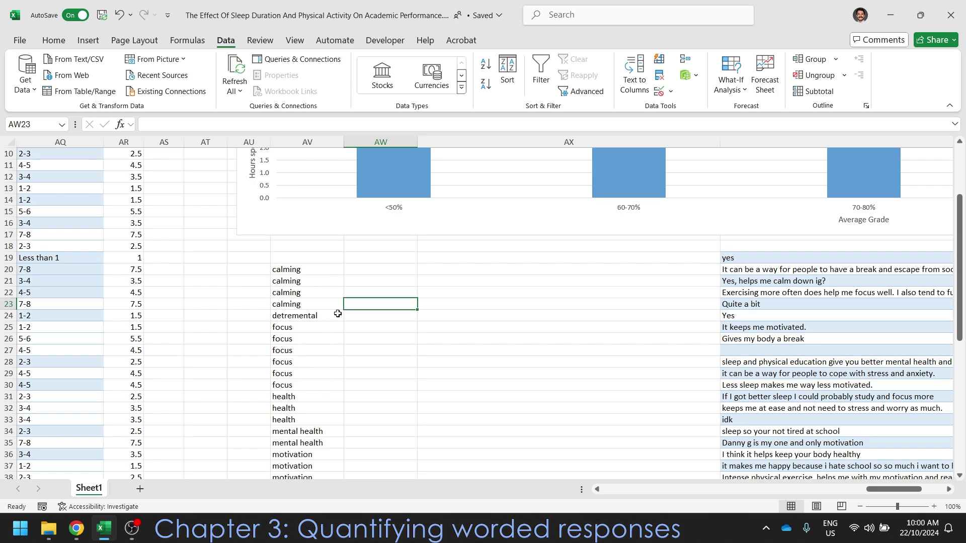
left_click(386, 269)
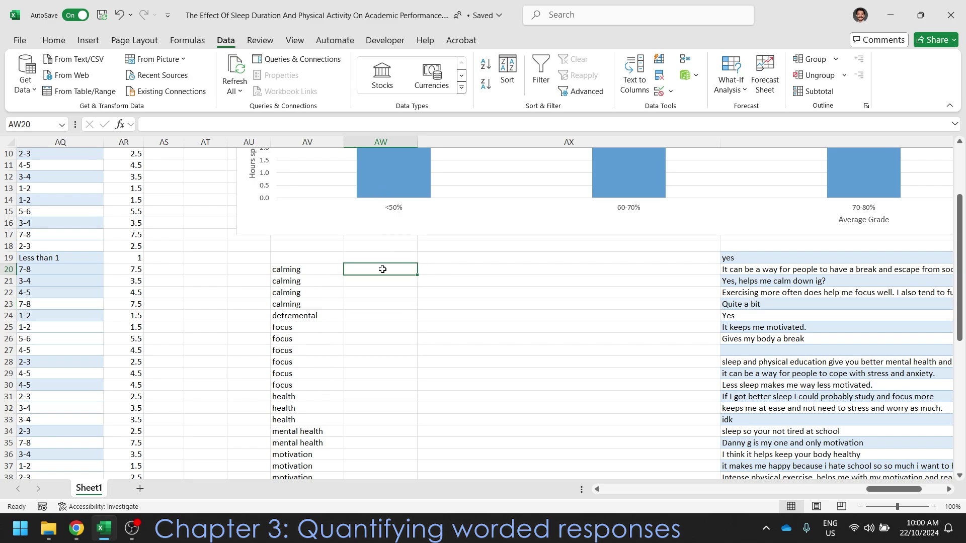
- Insert a blank column AW beside the categorised responses
right_click(383, 142)
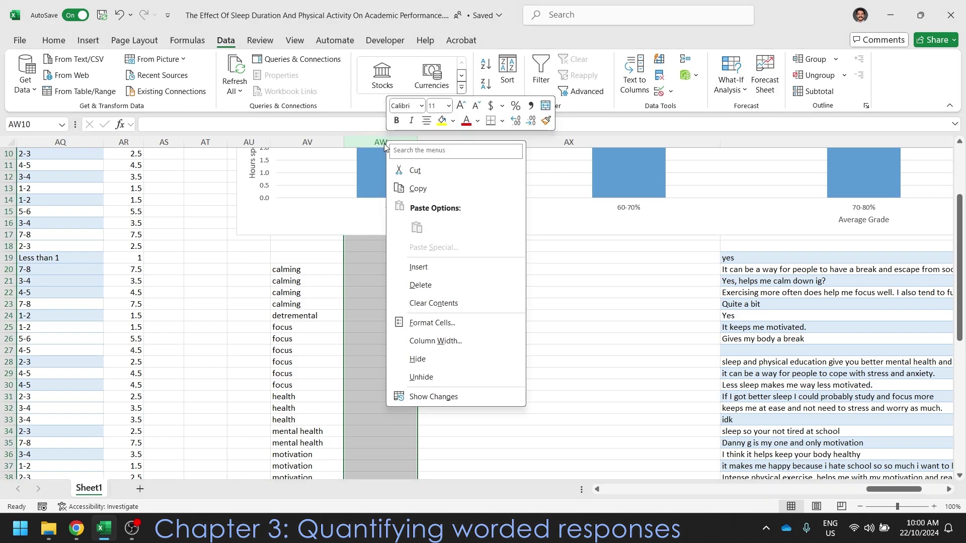
left_click(412, 267)
left_click(450, 314)
left_click(406, 291)
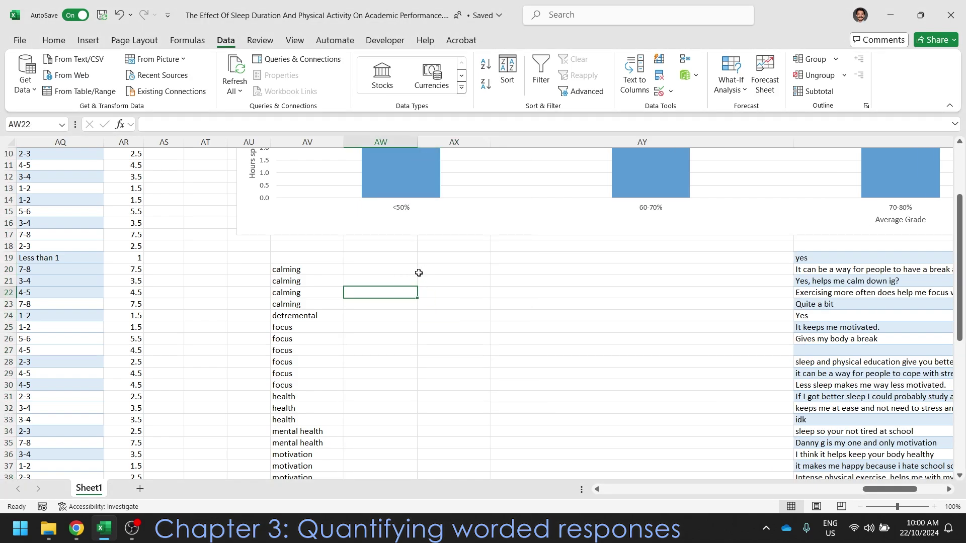
scroll(287, 429, "down", 1)
- Copy calming, detremental and focus into the first cells of the new column
left_click(297, 200)
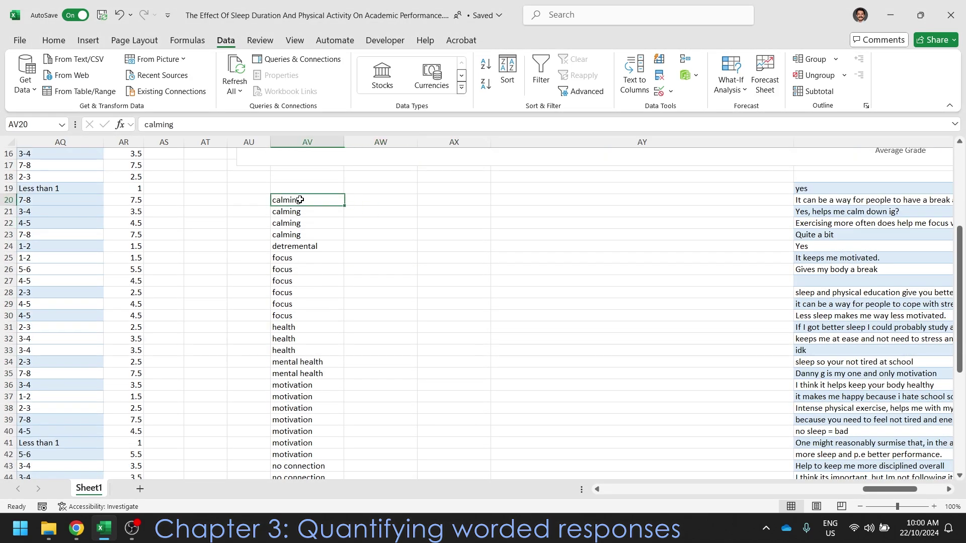
key("ctrl+c")
left_click(405, 200)
key("ctrl+v")
left_click(332, 246)
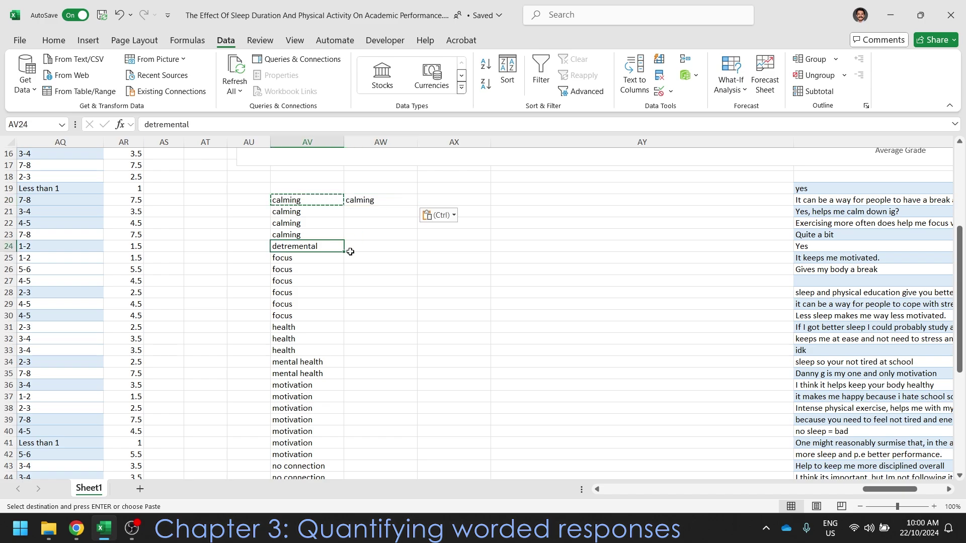
key("ctrl+c")
left_click(375, 212)
key("ctrl+v")
key("ctrl")
left_click(320, 258)
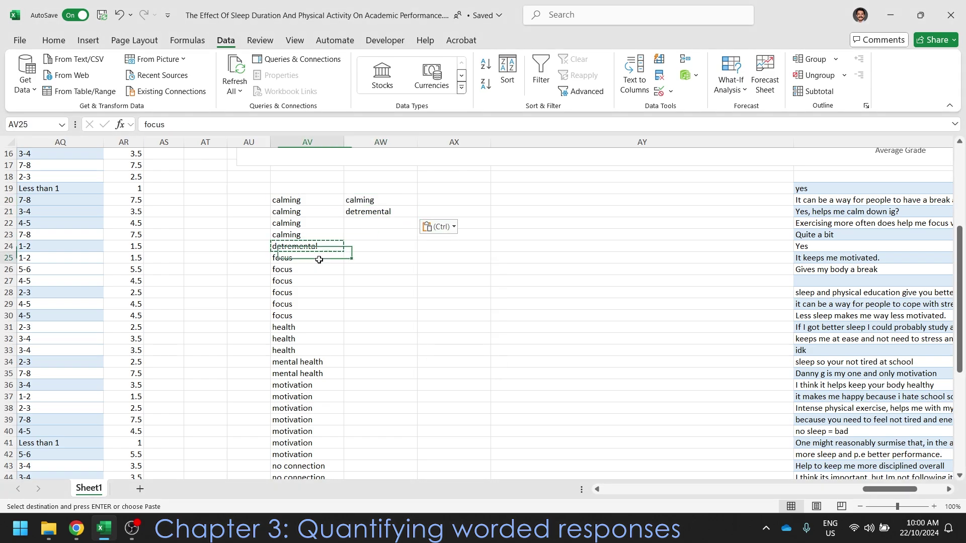
key("ctrl+c")
left_click(377, 223)
key("ctrl+v")
- Add health, mental health, motivation and no connection to complete the list in AW20:AW26
left_click(322, 327)
key("ctrl+c")
left_click(370, 235)
key("ctrl+v")
left_click(302, 362)
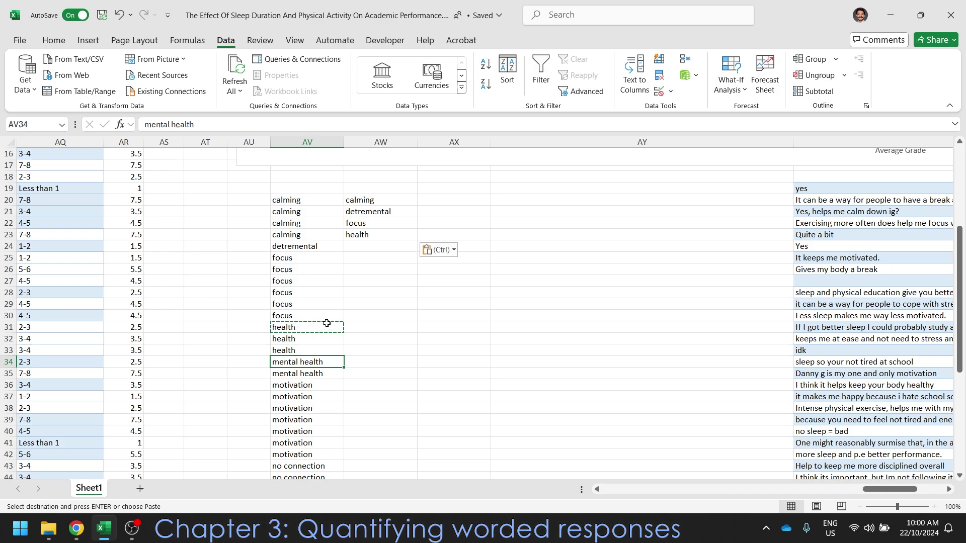
key("ctrl+c")
left_click(365, 245)
key("ctrl+v")
key("ctrl")
key("Escape")
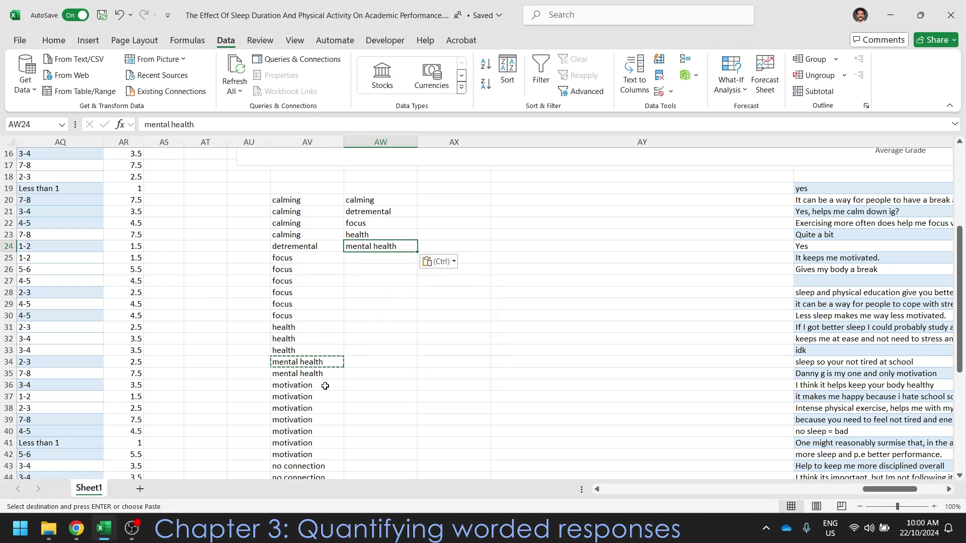
left_click(332, 385)
key("ctrl+c")
left_click(373, 258)
key("ctrl+v")
left_click(383, 350)
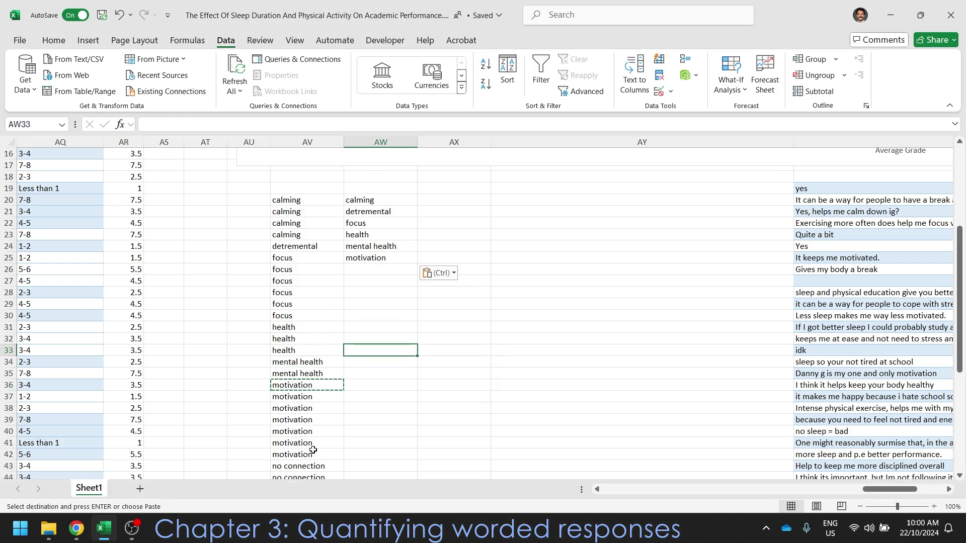
left_click(302, 465)
key("ctrl+c")
left_click(373, 269)
key("ctrl+v")
left_click(387, 237)
left_click_drag(387, 236, 384, 300)
- Enter tallies 4, 1 and 6 for calming, detremental and focus in AX20:AX22
left_click(436, 234)
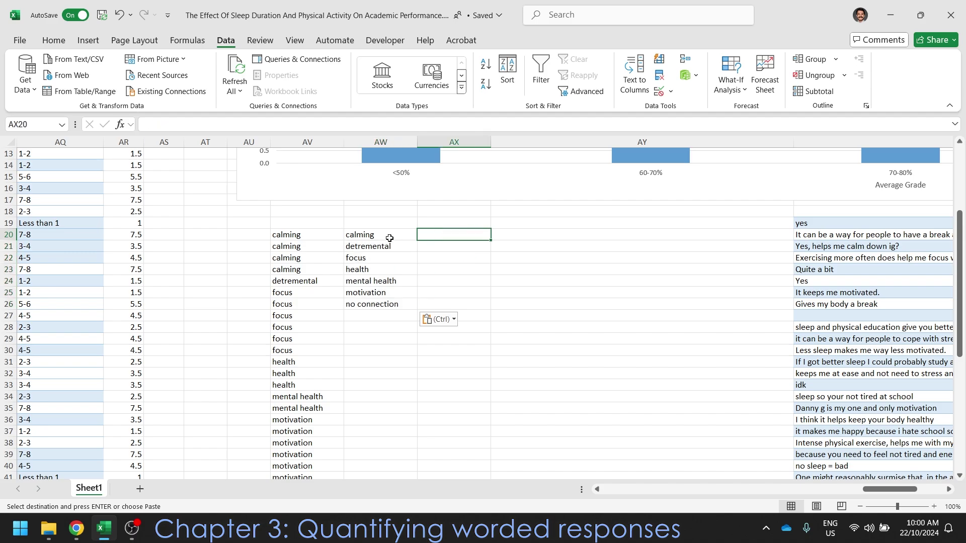
type("4")
key("Return")
type("1")
key("Return")
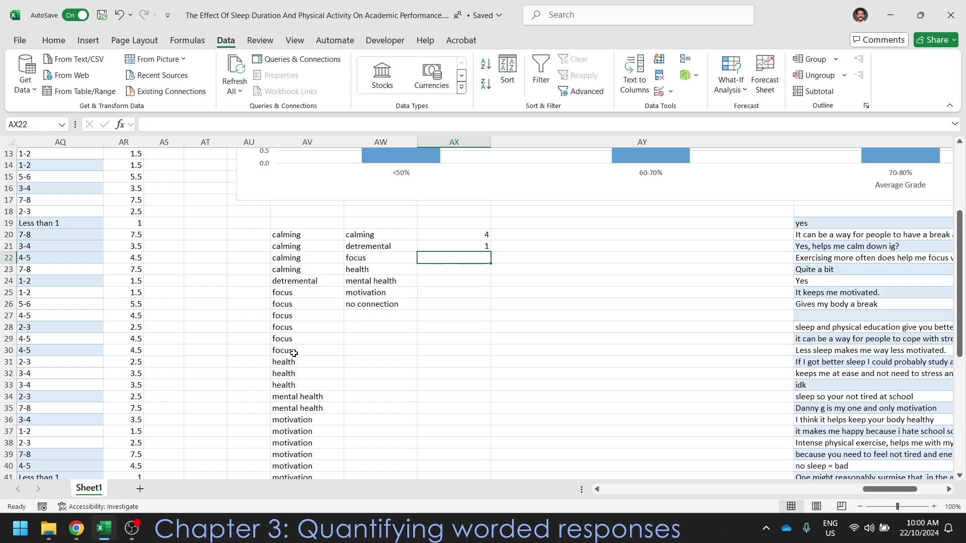
type("6")
key("Return")
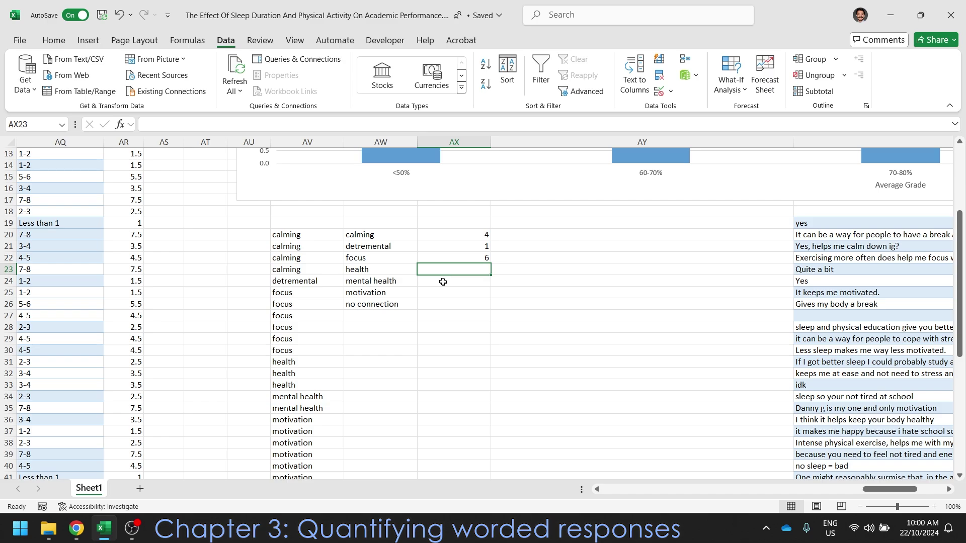
- Count the health responses in AX23 with =COUNTIF(AV20:AV45,"health")
type("=")
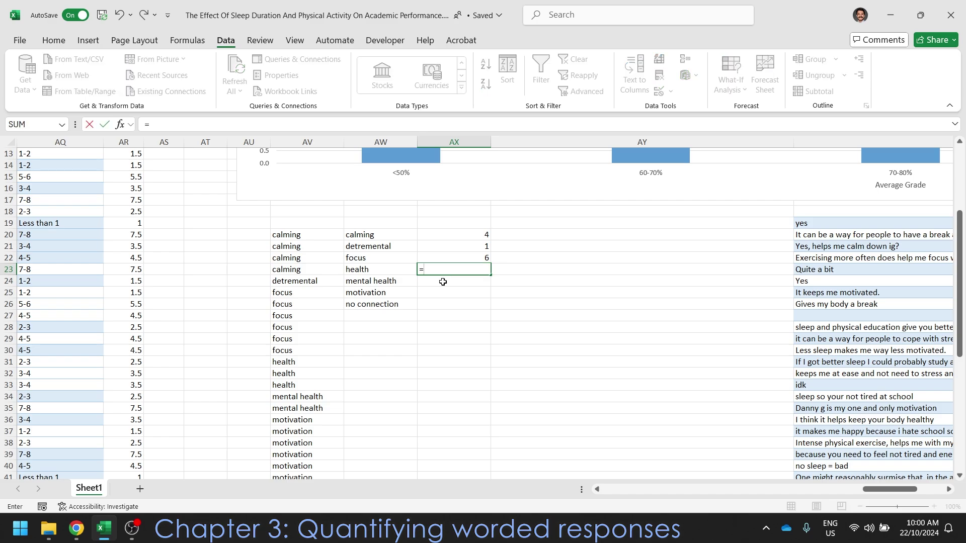
type("countif")
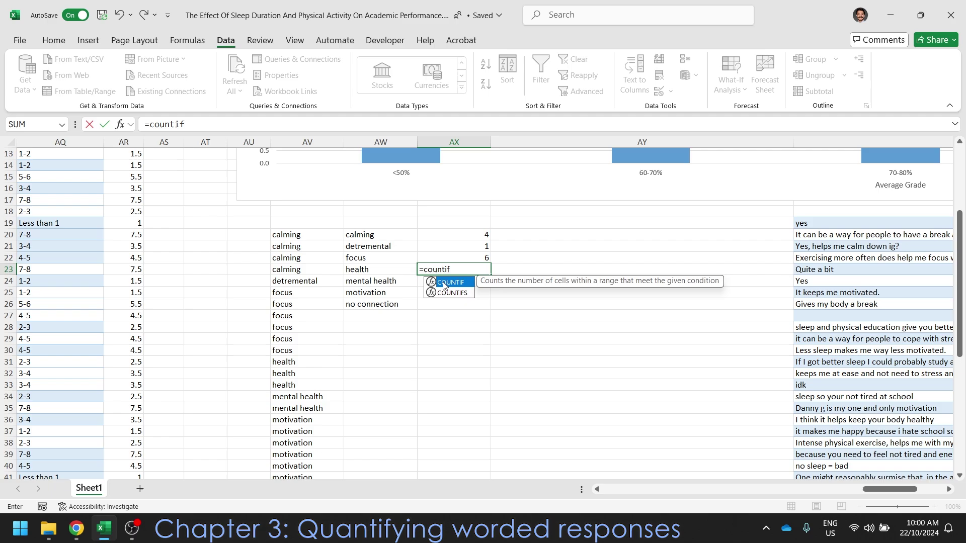
type("(")
key("BackSpace")
type("(")
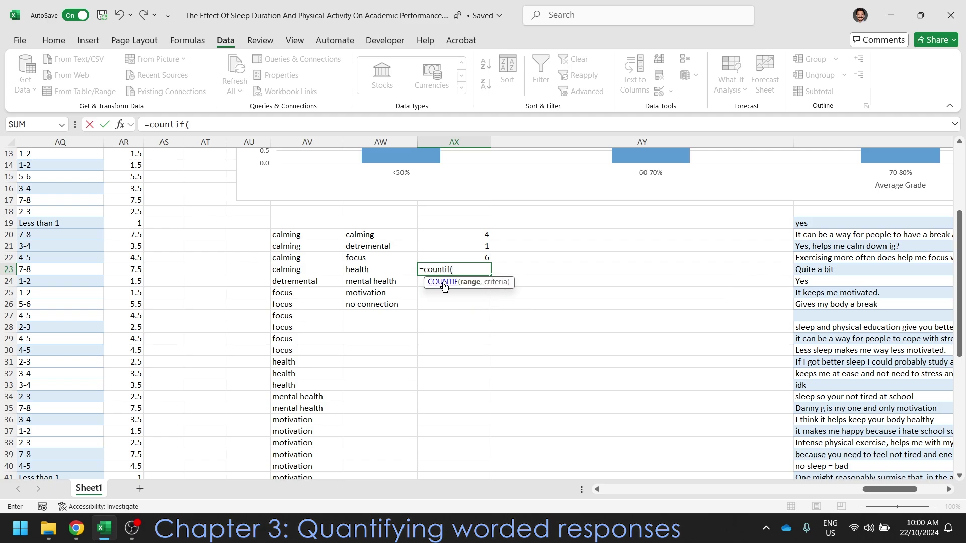
left_click_drag(309, 235, 312, 476)
type(",")
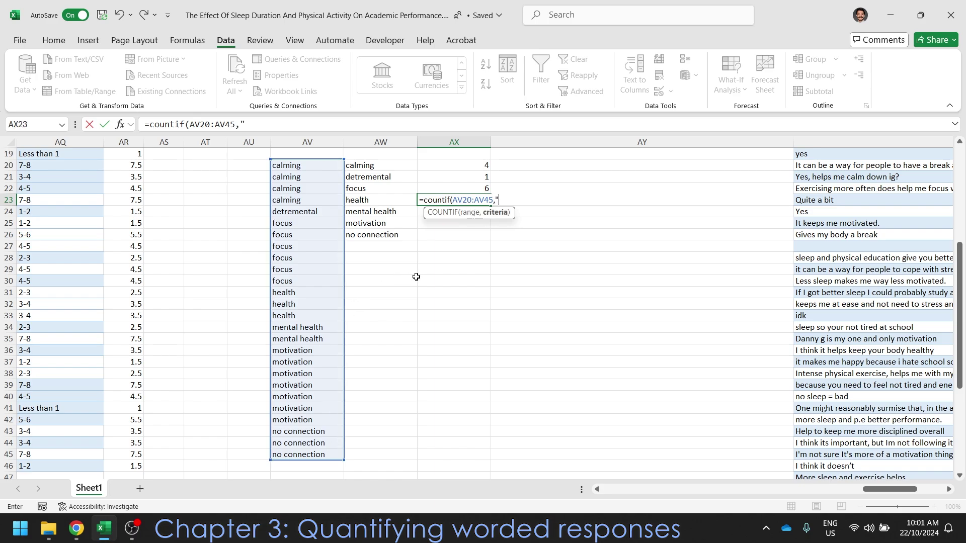
type("\"health\")")
key("Return")
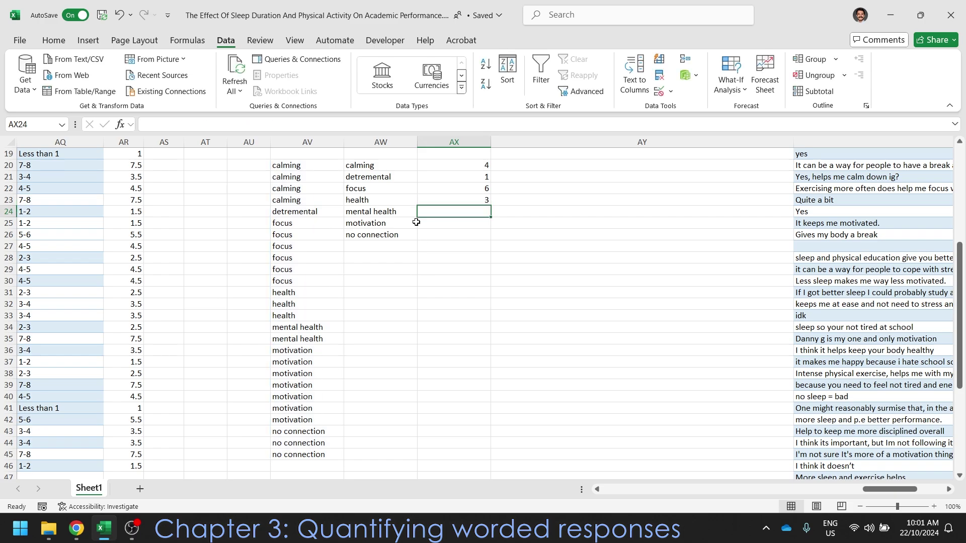
left_click(386, 200)
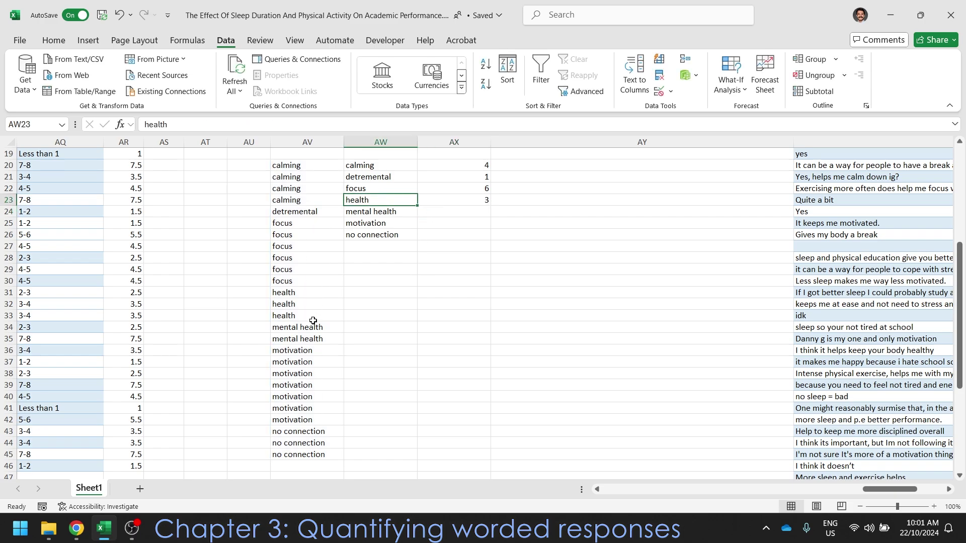
left_click(478, 199)
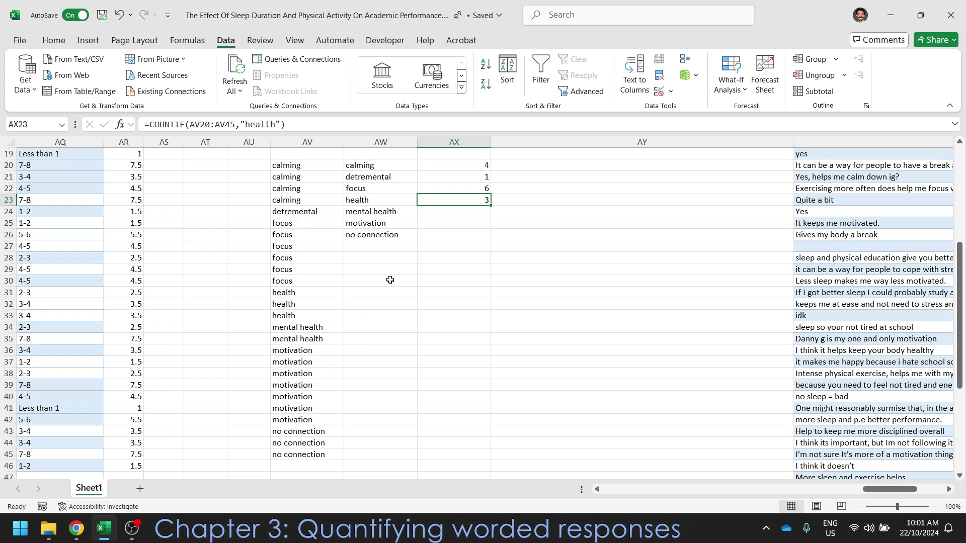
- Enter tallies 2, 7 and 3 for mental health, motivation and no connection
left_click(431, 211)
type("2")
left_click_drag(297, 350, 322, 420)
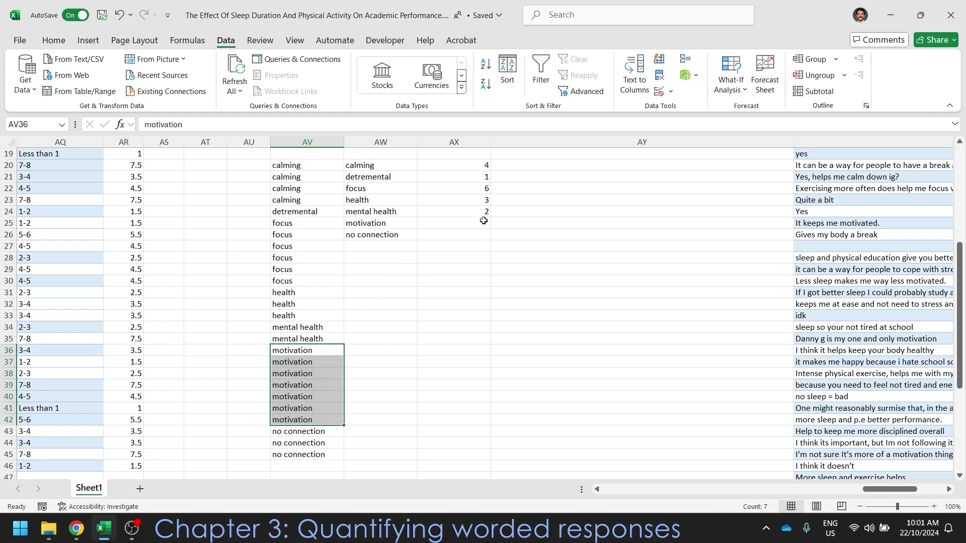
left_click(483, 221)
type("7")
left_click(455, 339)
left_click(464, 234)
type("3")
scroll(428, 327, "up", 2)
left_click(428, 327)
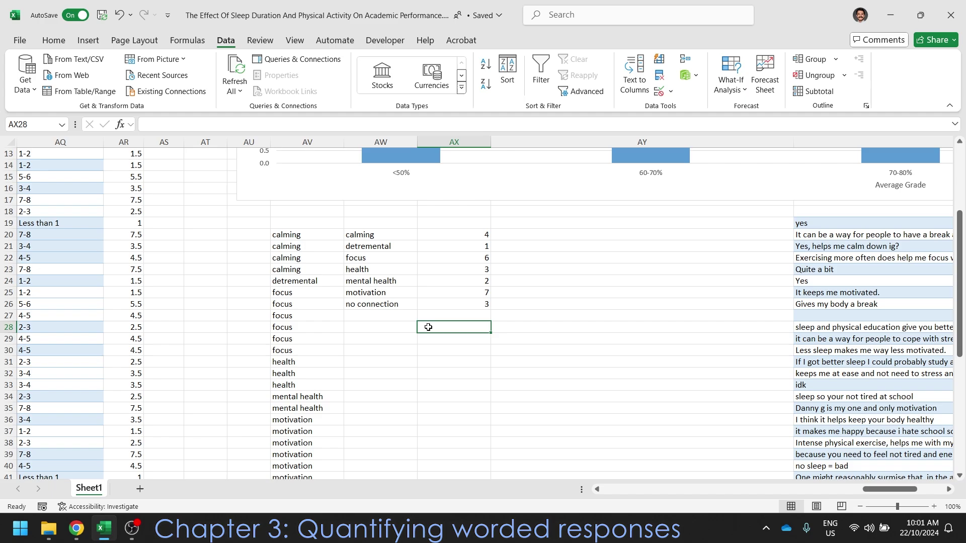
left_click_drag(367, 234, 455, 307)
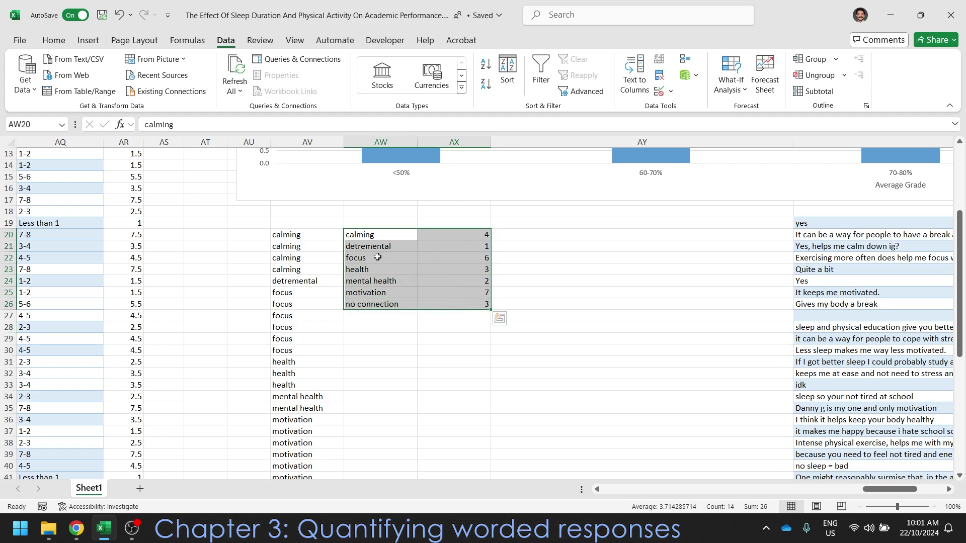
left_click(441, 328)
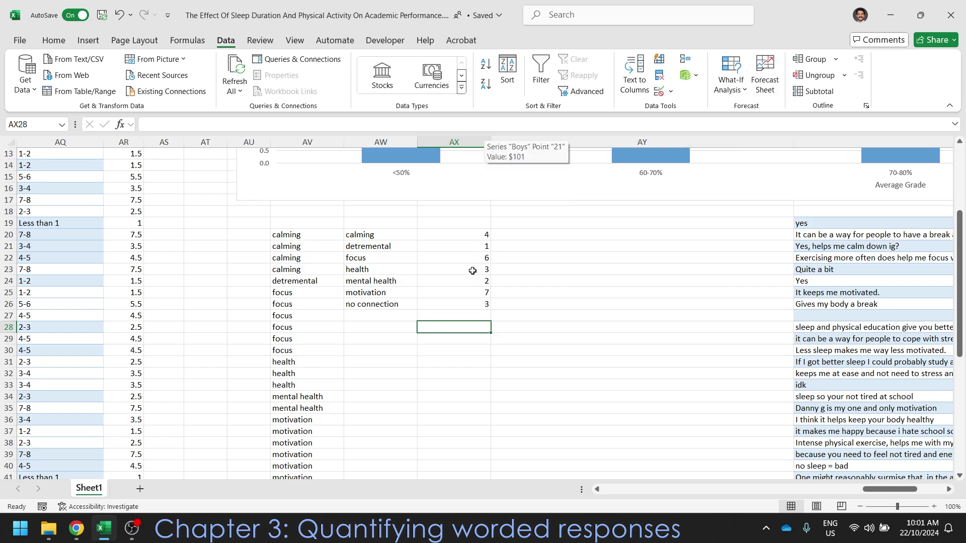
- Insert an empty column beside the tallies and total AX20:AX26 as 26 in AX27
right_click(503, 142)
left_click(543, 236)
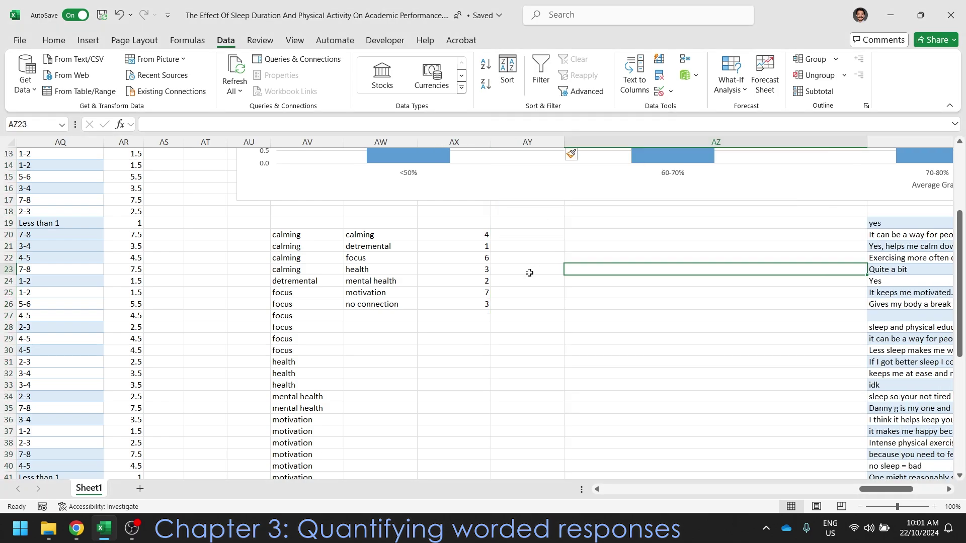
left_click(513, 235)
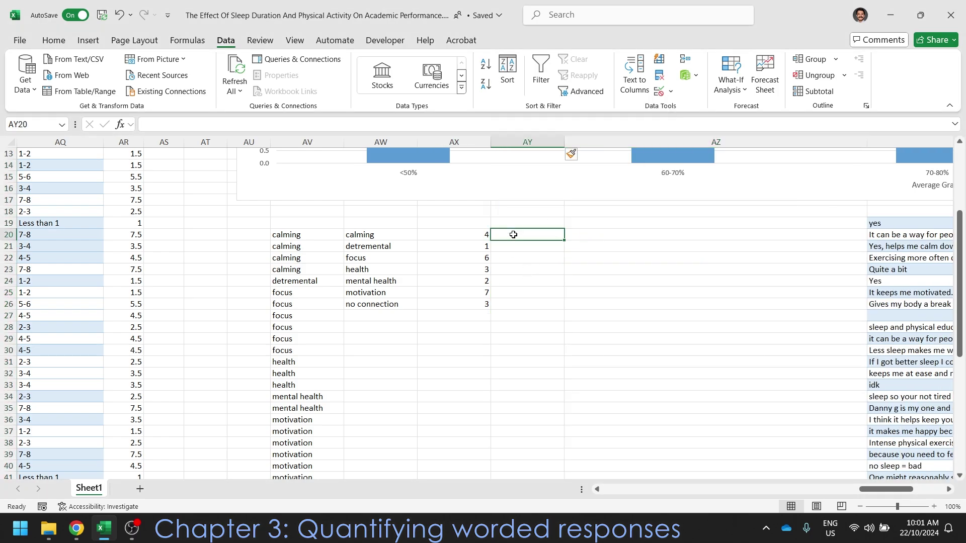
left_click(467, 318)
type("=sum(")
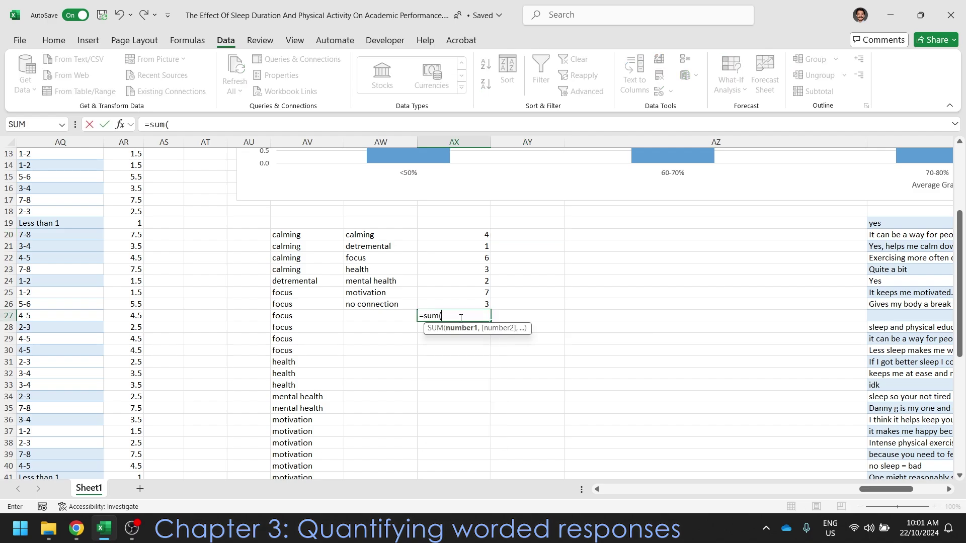
left_click_drag(473, 235, 471, 301)
key("Return")
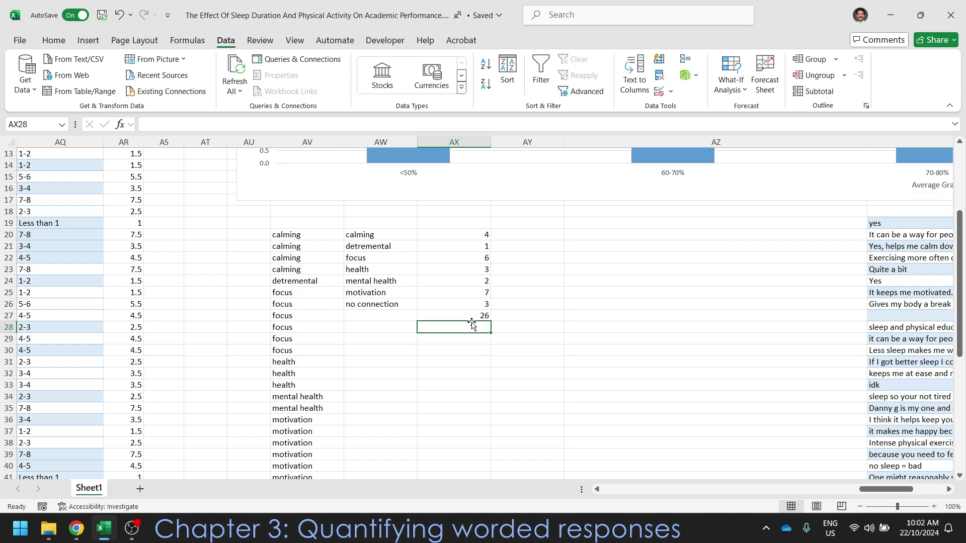
left_click(479, 317)
- Enter =AX20/$AX$27 in AY20, giving a calming share of 0.153846154
left_click(504, 236)
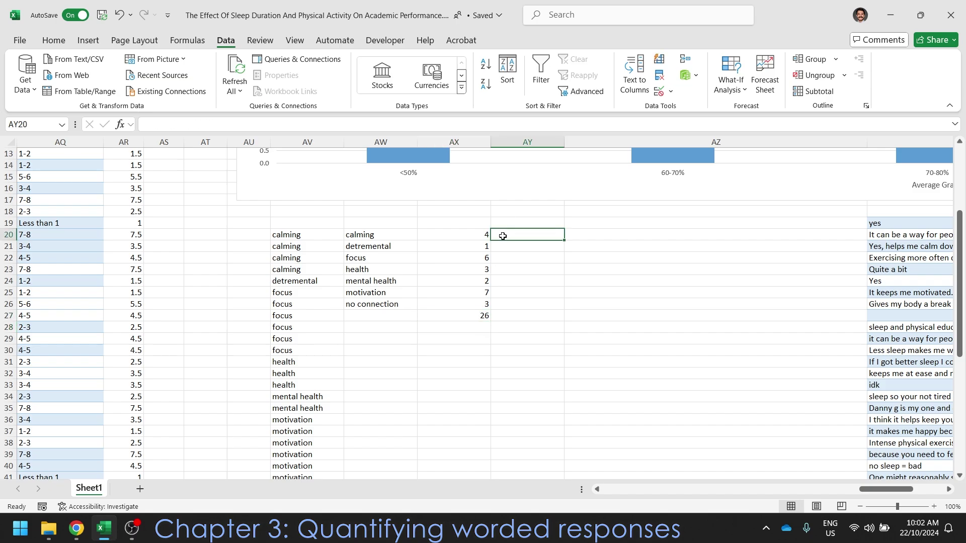
type("=")
left_click(468, 234)
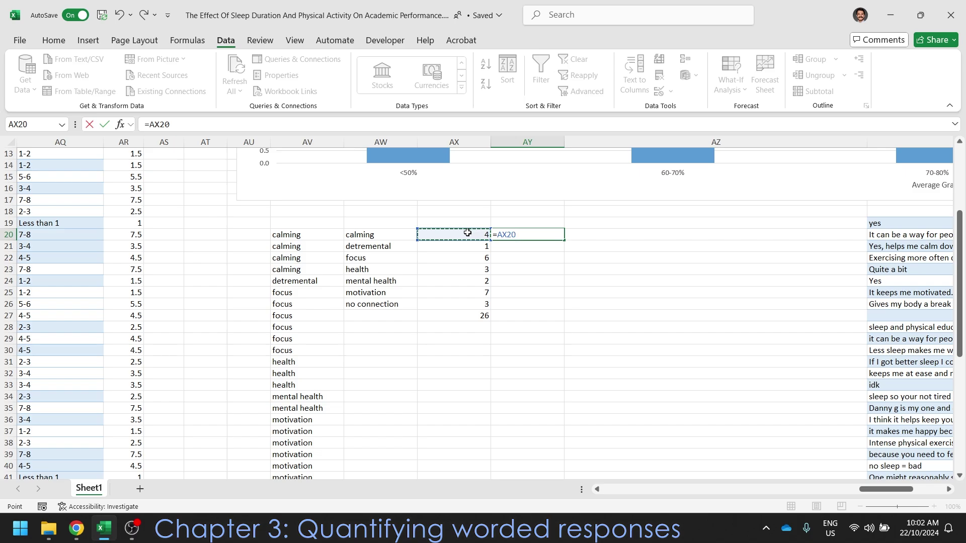
type("/")
left_click(471, 317)
left_click(521, 235)
key("F4")
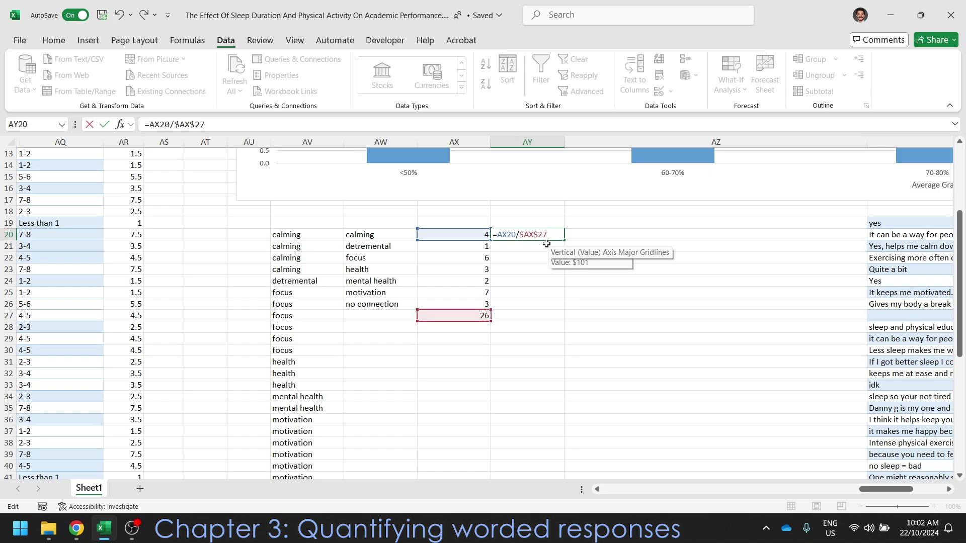
key("Return")
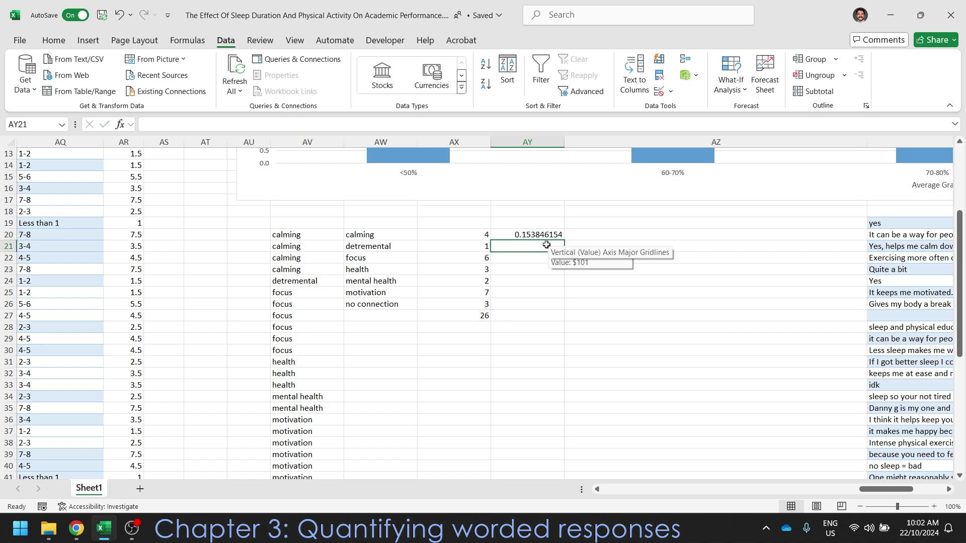
- Fill the ratio formula down to AY26 and check the formulas in AY25 and AY26
left_click(552, 236)
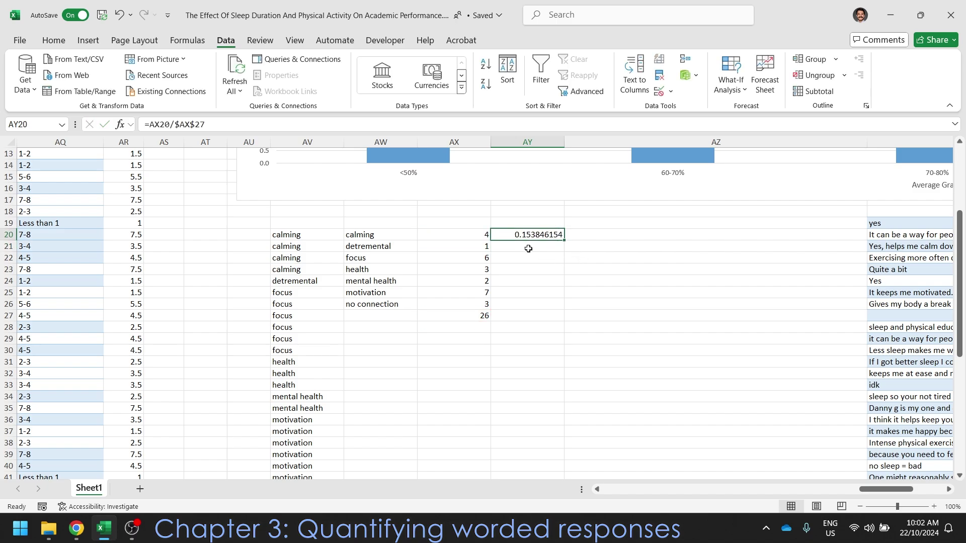
left_click(528, 248)
left_click(535, 237)
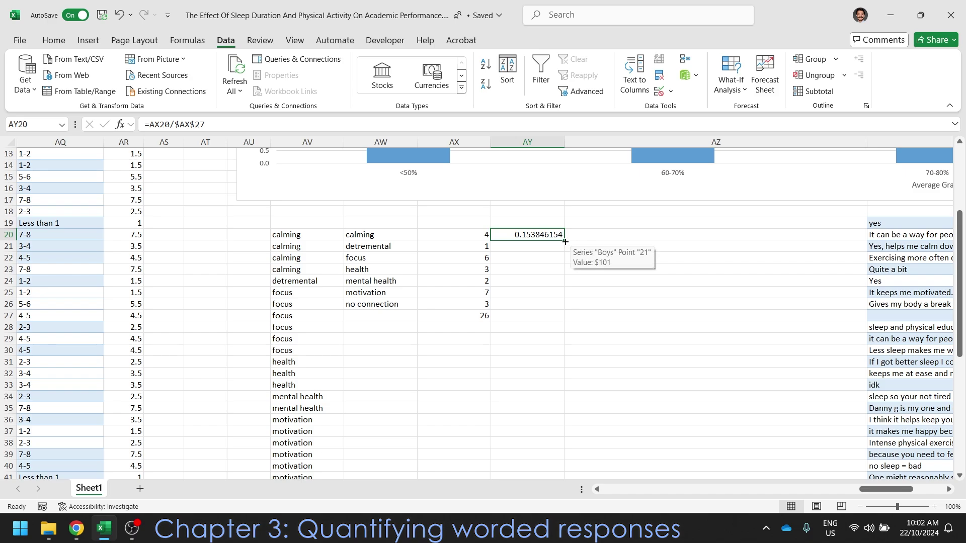
left_click_drag(565, 242, 561, 304)
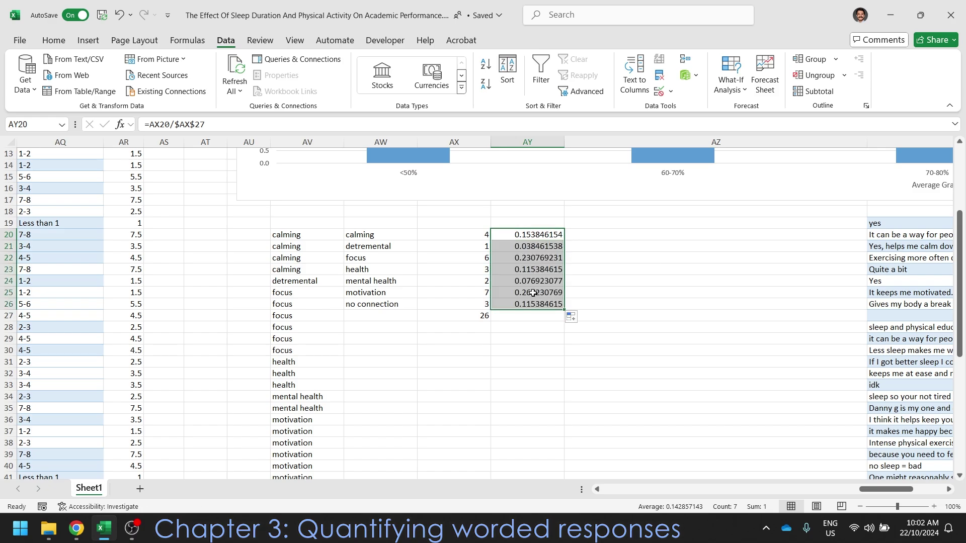
left_click(533, 291)
key("Down")
key("F2")
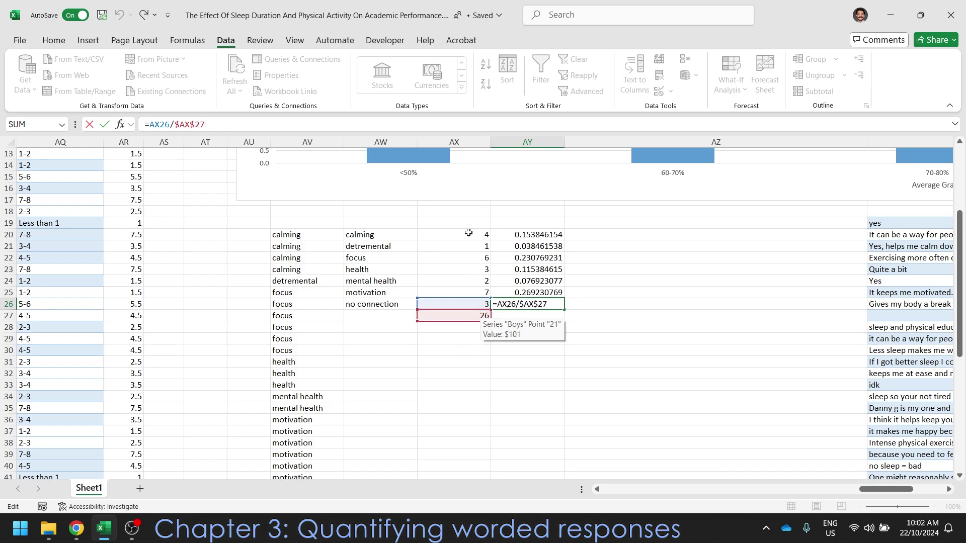
left_click(530, 361)
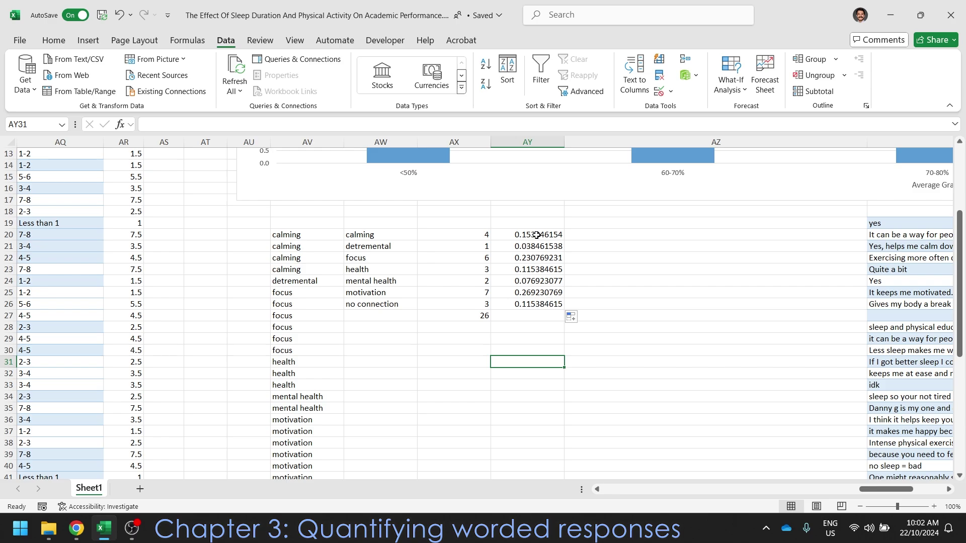
- Apply Percent Style to the ratios in AY20:AY26
left_click_drag(536, 234, 536, 304)
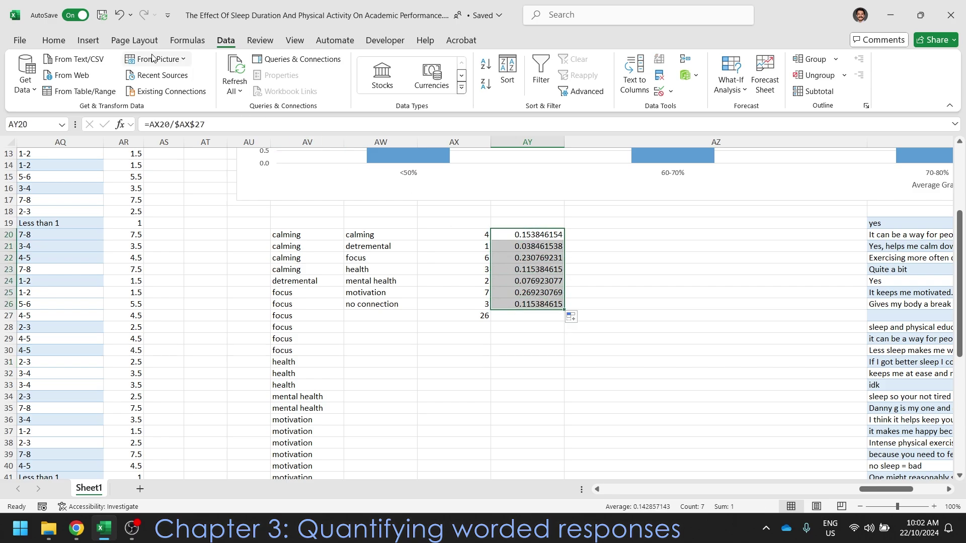
left_click(53, 40)
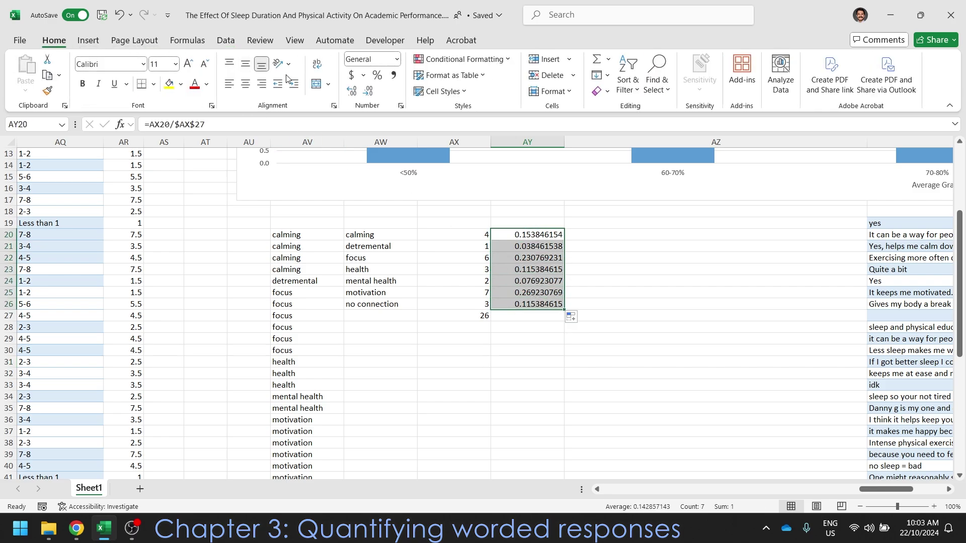
left_click(377, 75)
left_click(579, 272)
- Select the category labels AW20:AW26 together with the percentages AY20:AY26
left_click_drag(363, 235, 362, 304)
left_click_drag(533, 234, 548, 304, "ctrl")
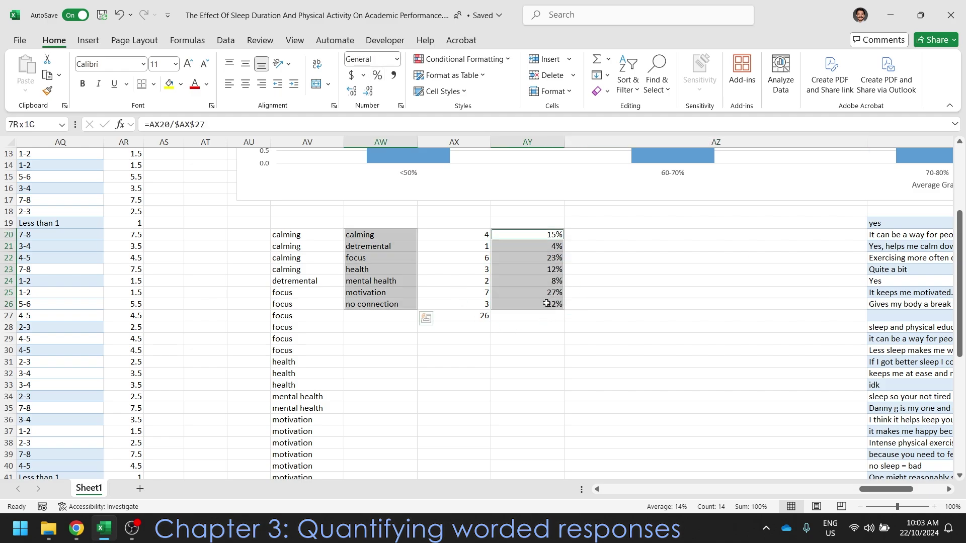
left_click(427, 349)
left_click_drag(390, 237, 406, 301)
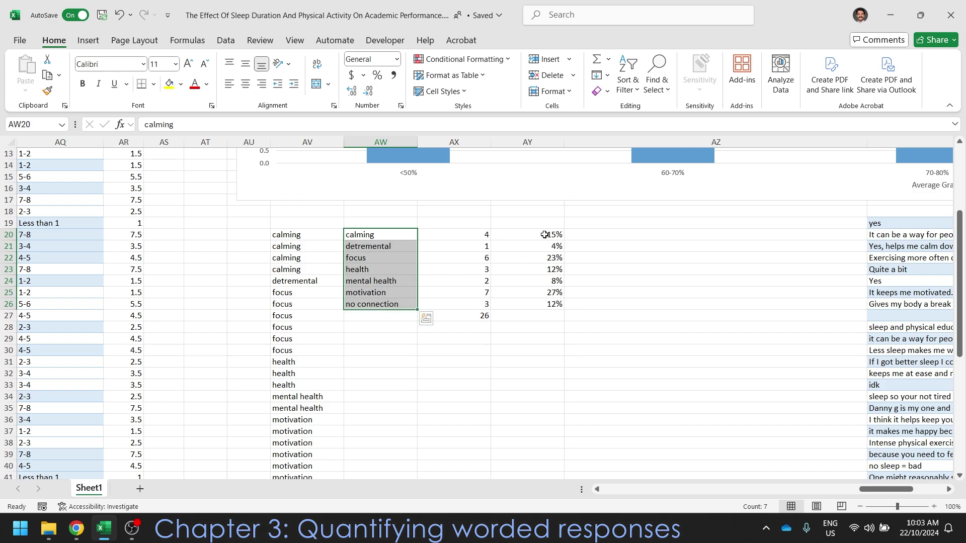
left_click_drag(556, 235, 545, 305, "ctrl")
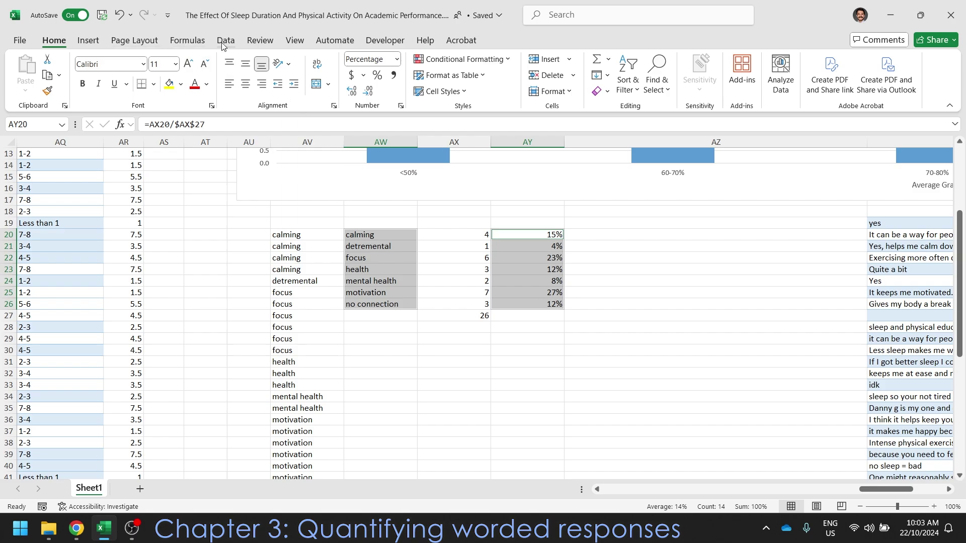
- Insert a 2-D pie chart titled 'What effect does sleep have on academic perfomance?'
left_click(88, 40)
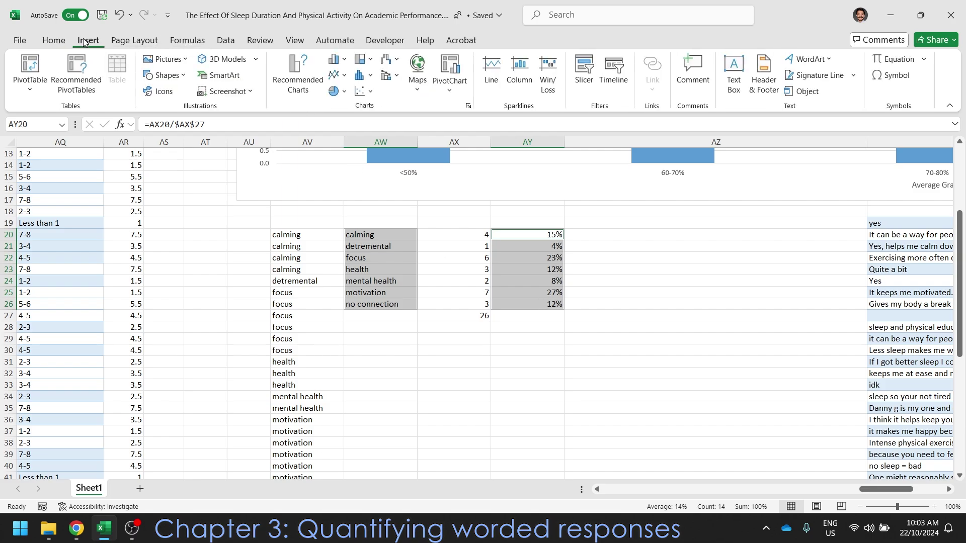
left_click(334, 91)
left_click(346, 134)
left_click_drag(643, 242, 579, 226)
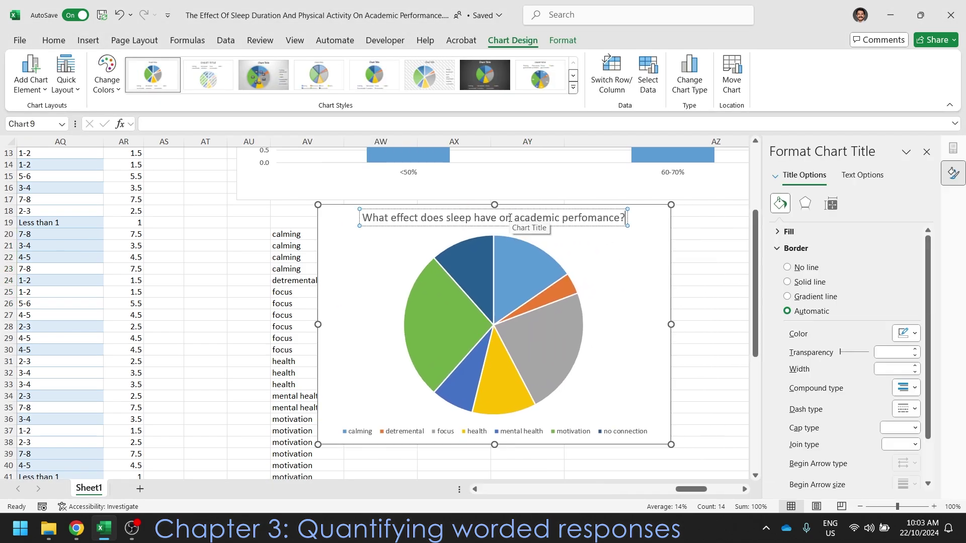
left_click(627, 274)
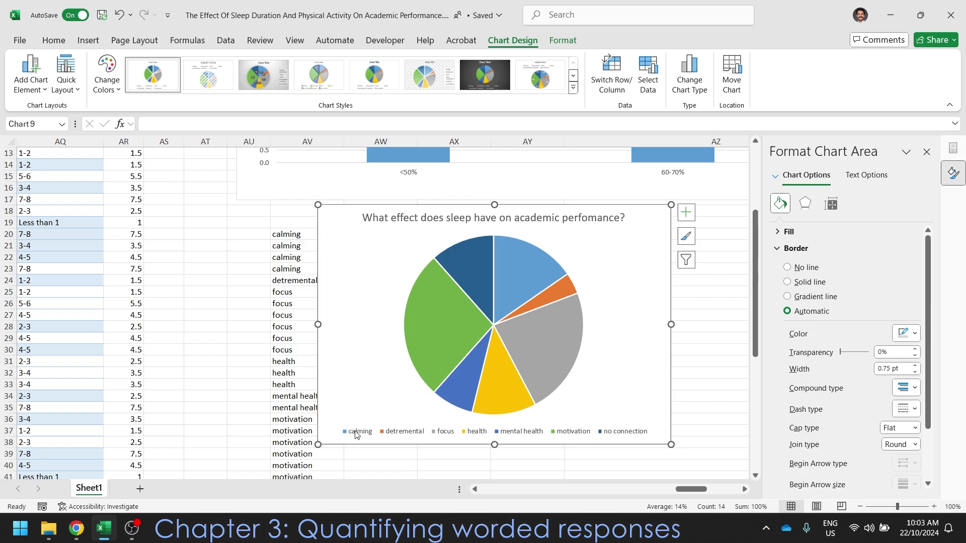
left_click(370, 435)
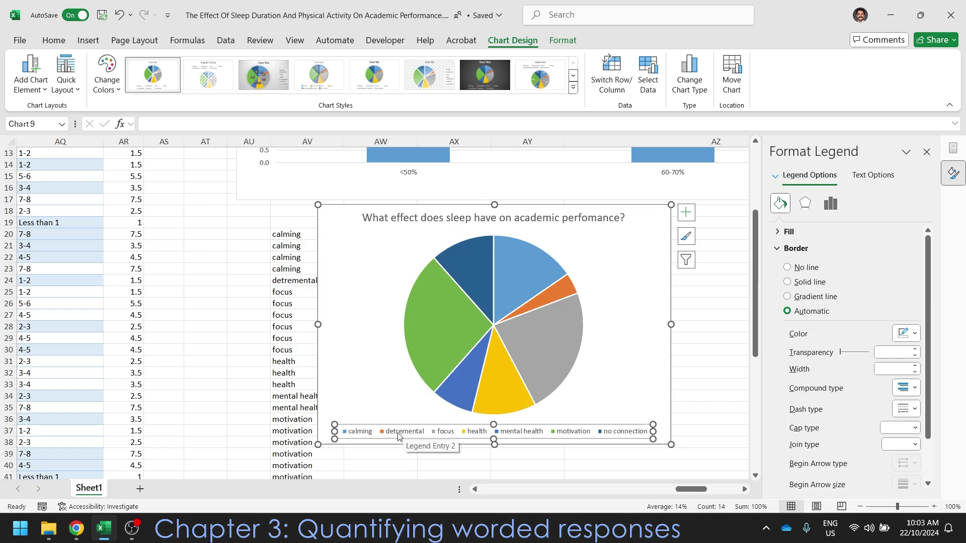
left_click_drag(615, 300, 642, 280)
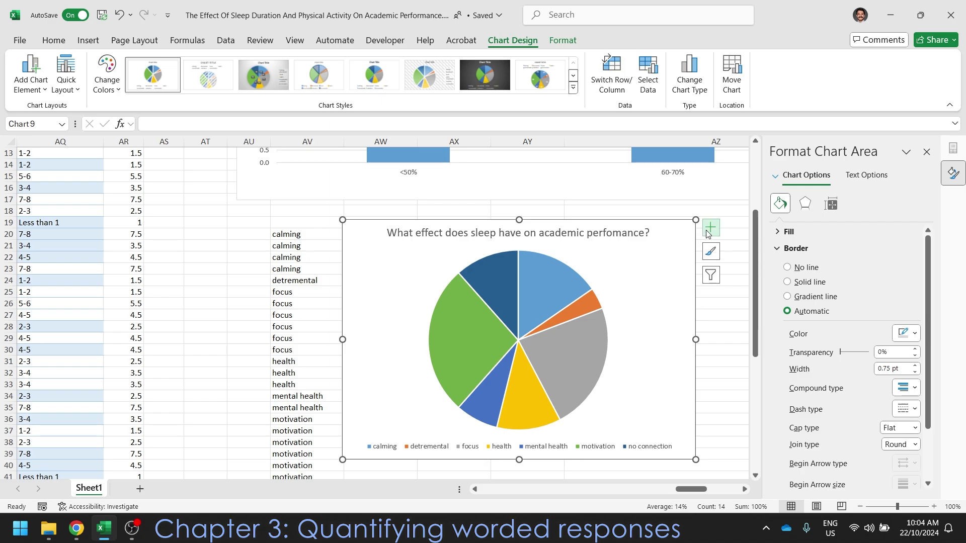
- Add percentage data labels to the slices and nudge the chart into place
left_click(710, 229)
left_click(739, 258)
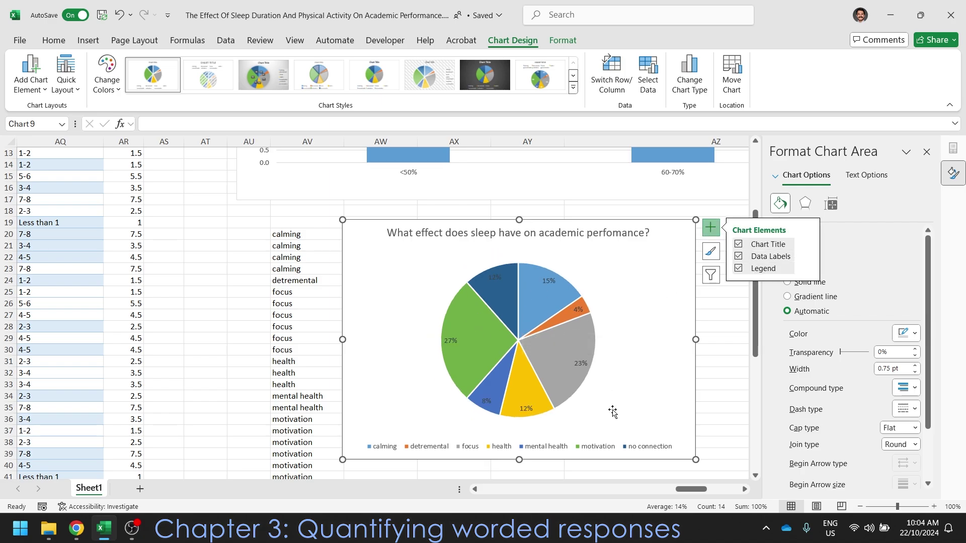
left_click_drag(642, 283, 615, 266)
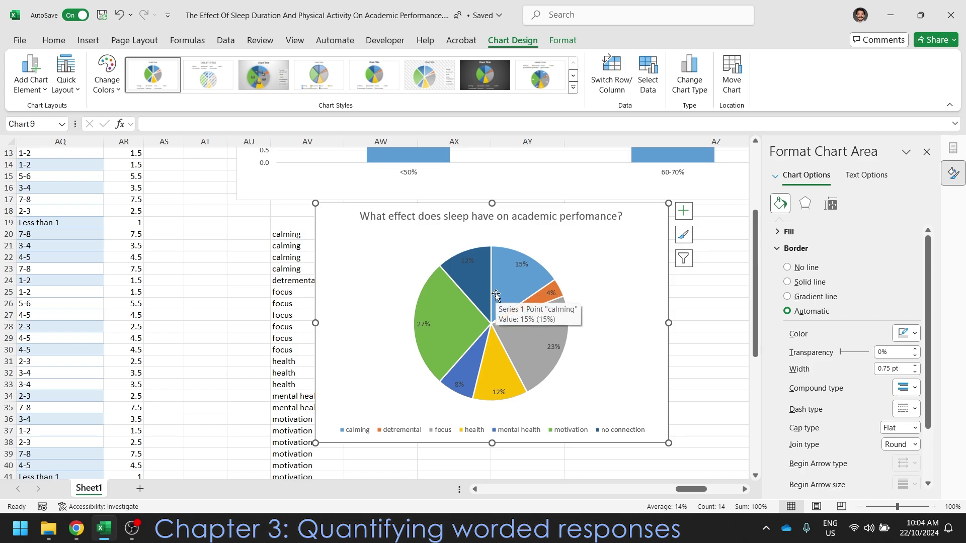
- Colour the mental health slice purple and the no connection slice light blue
left_click(513, 434)
left_click(473, 358)
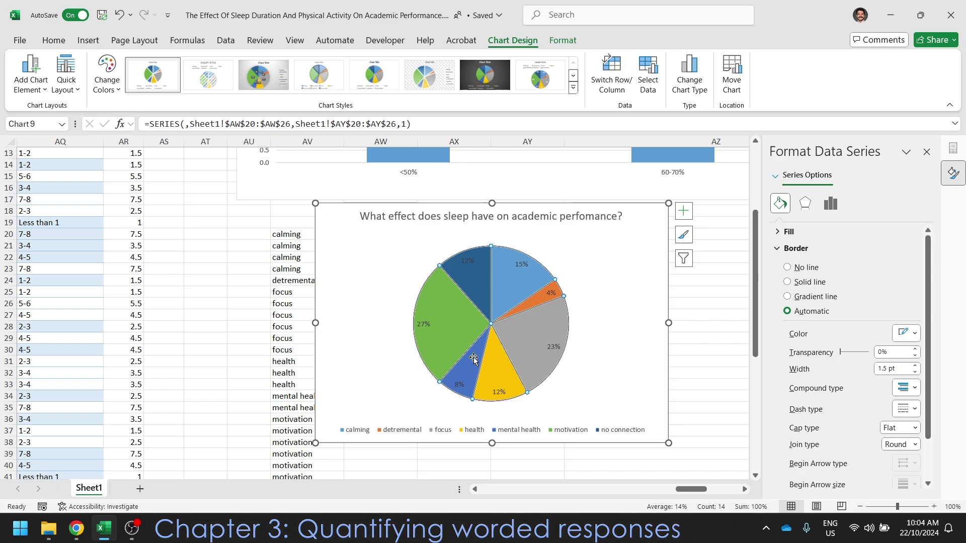
left_click(470, 361)
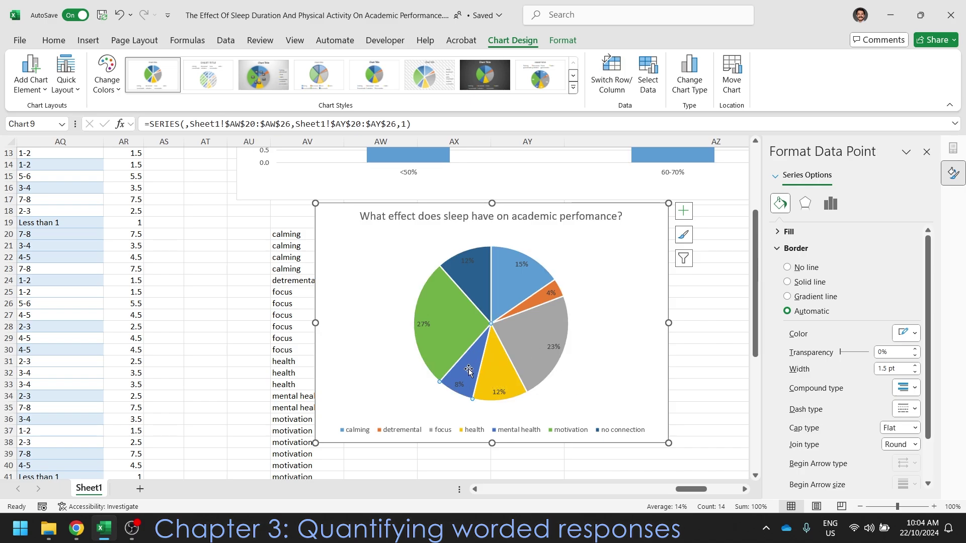
left_click(59, 44)
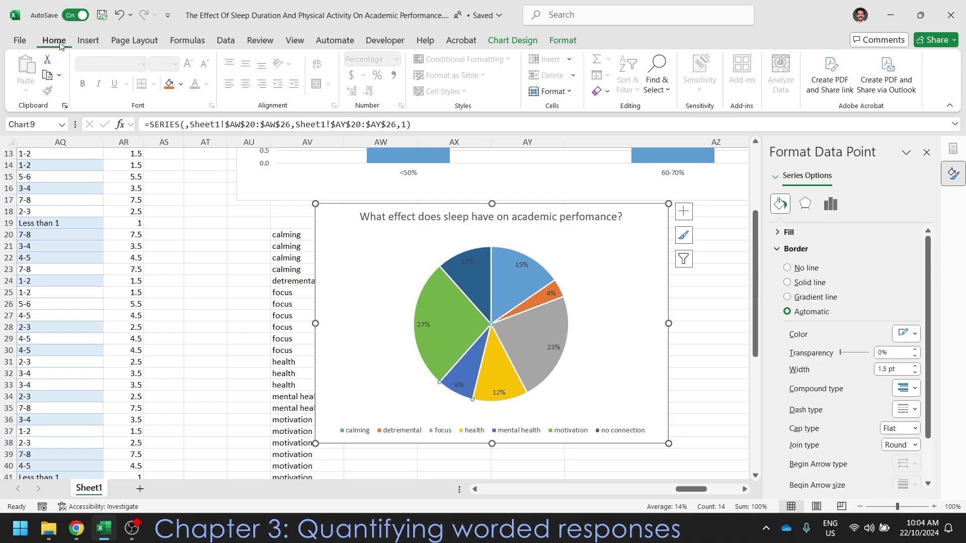
left_click(181, 85)
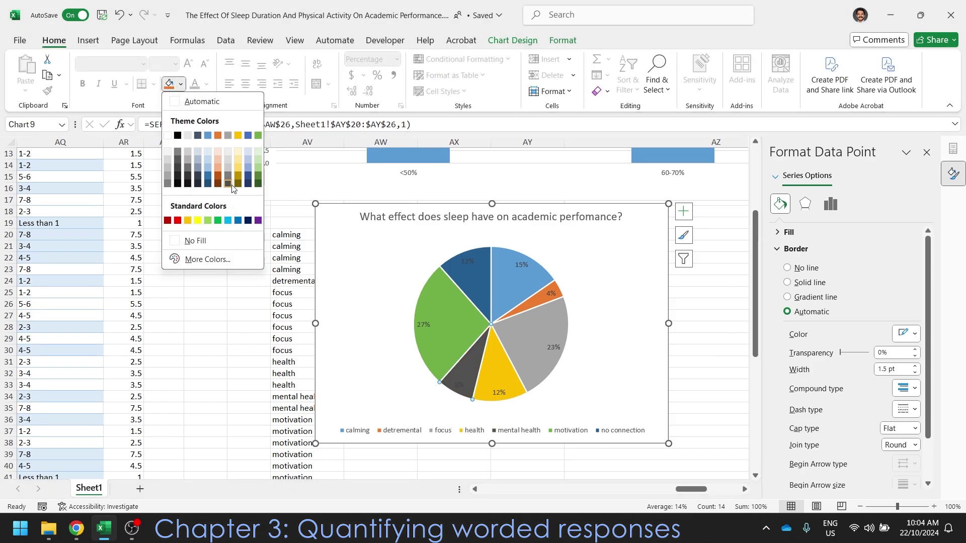
left_click(258, 220)
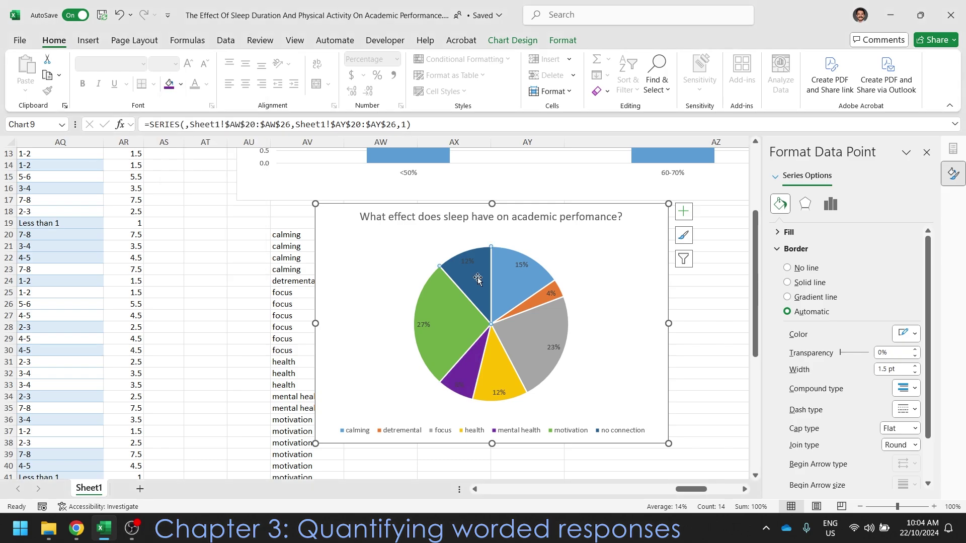
left_click(584, 290)
left_click(483, 279)
left_click(589, 290)
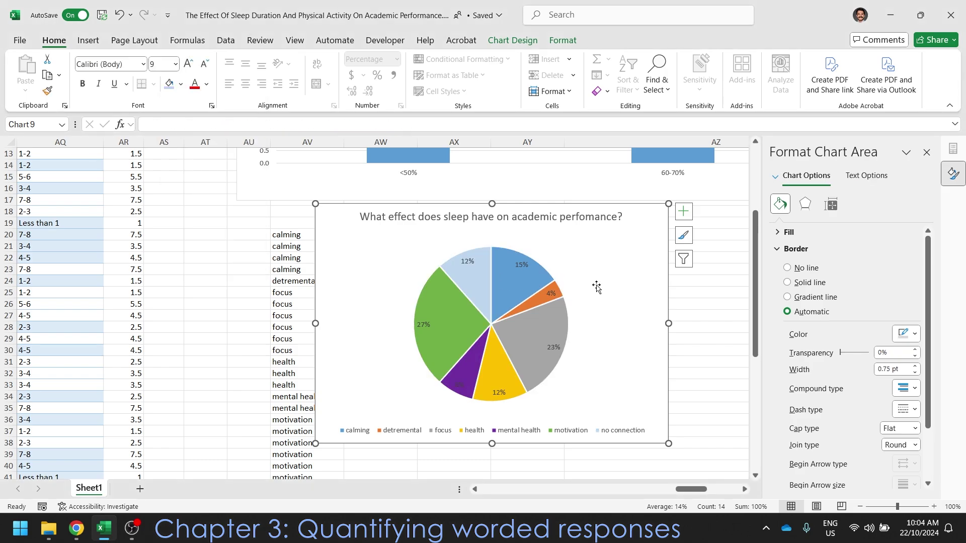
- Lighten the mental health slice to light purple using a custom fill colour
left_click(460, 384)
left_click(579, 382)
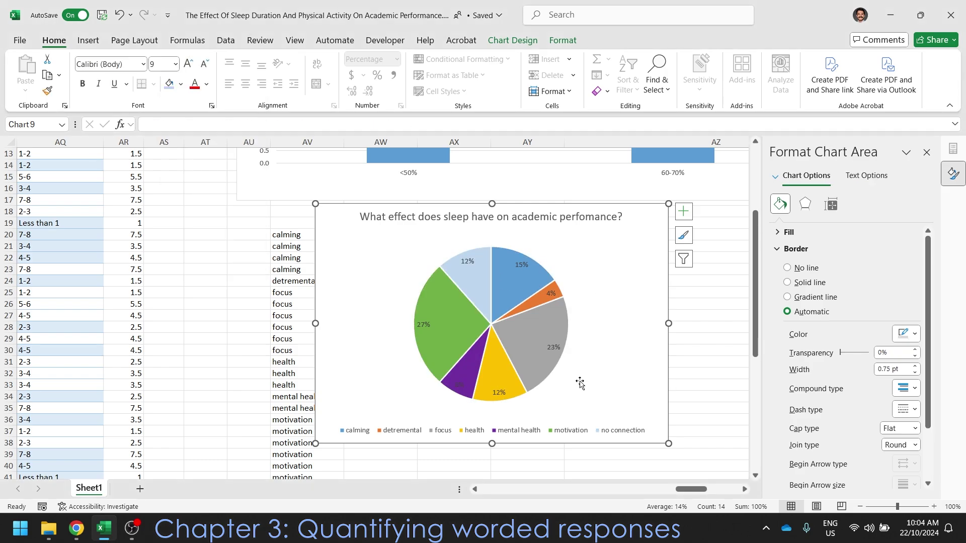
left_click(465, 366)
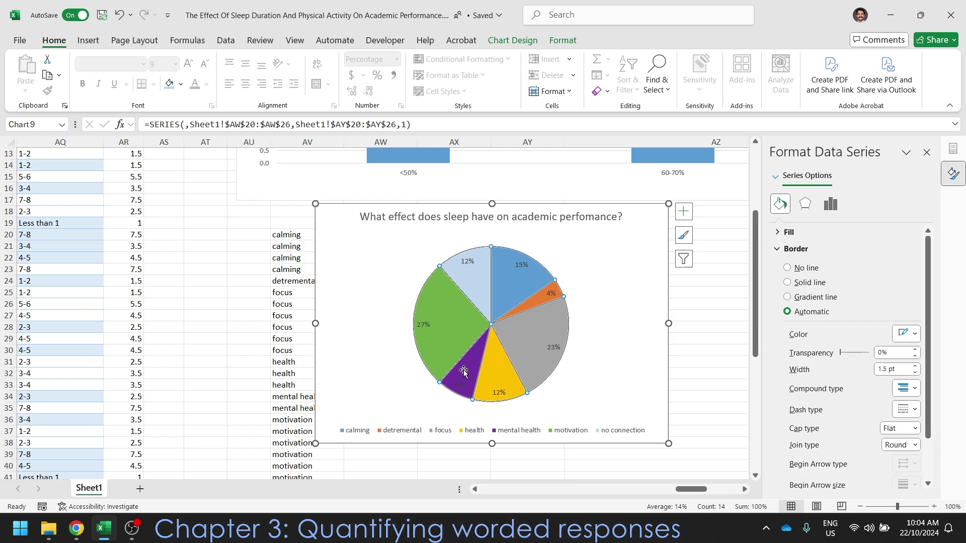
left_click(584, 405)
left_click(464, 373)
left_click(463, 373)
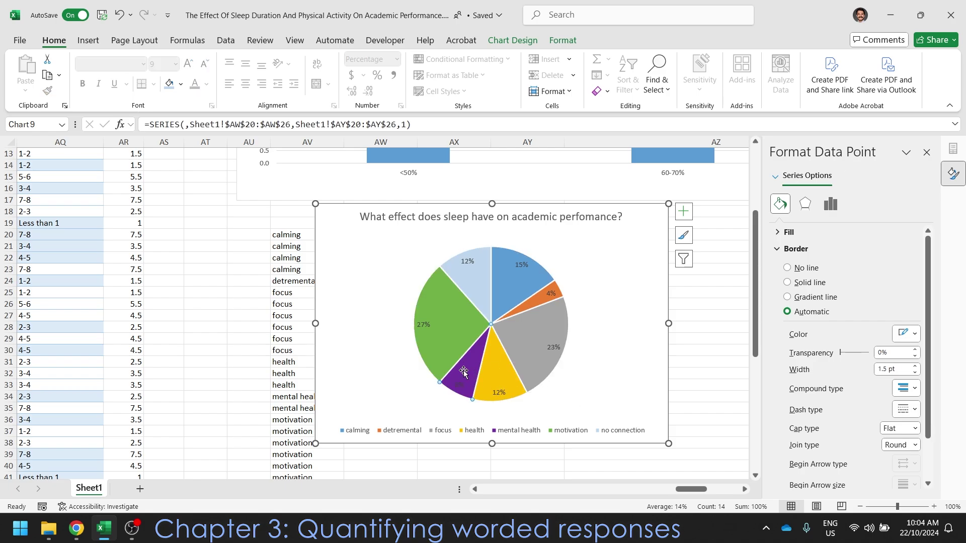
left_click(180, 84)
left_click(208, 259)
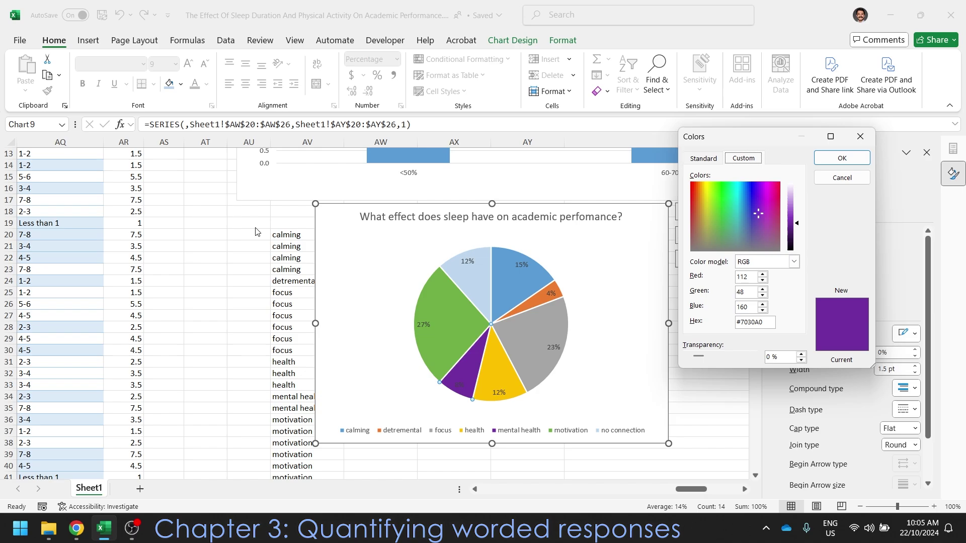
left_click_drag(800, 226, 802, 211)
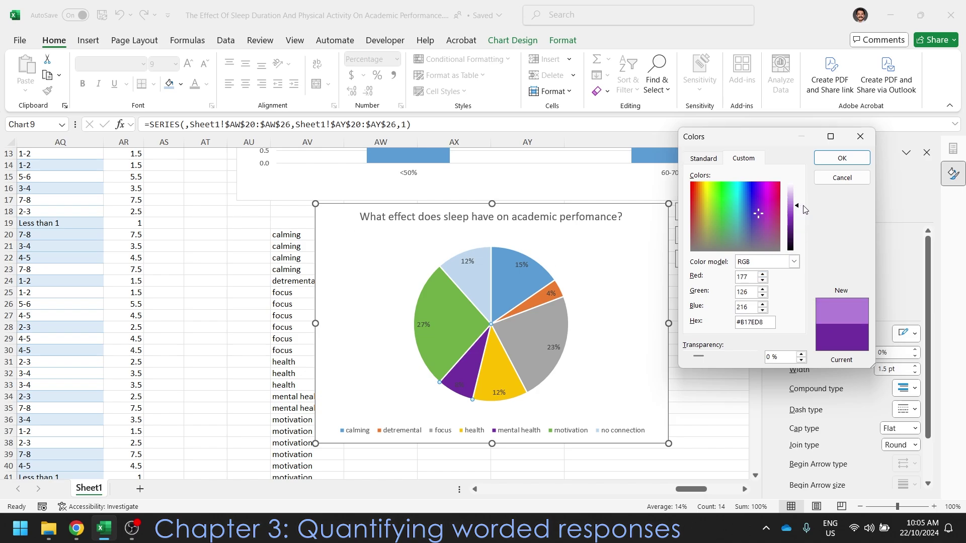
left_click(842, 157)
left_click(639, 287)
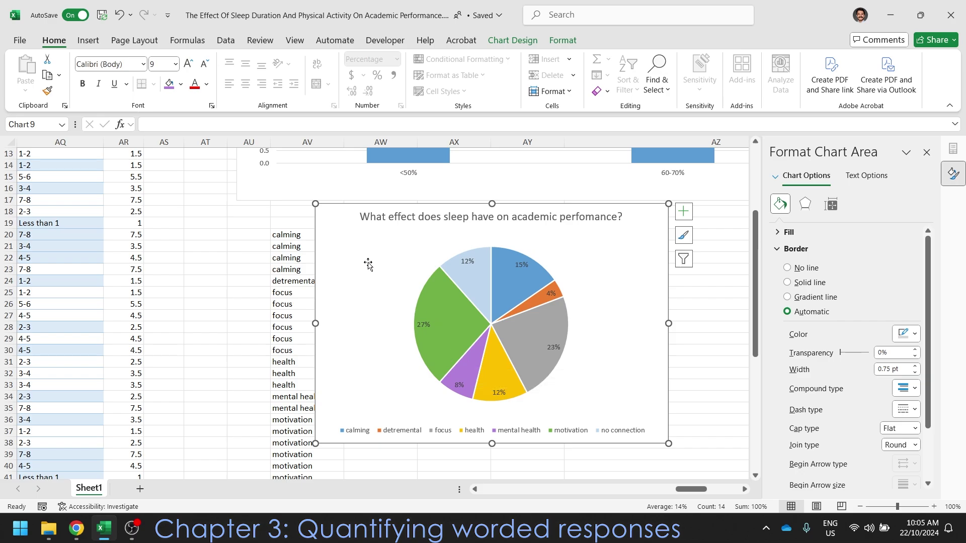
- Move the pie chart right and down and close the formatting pane
left_click_drag(368, 263, 470, 268)
key("Escape")
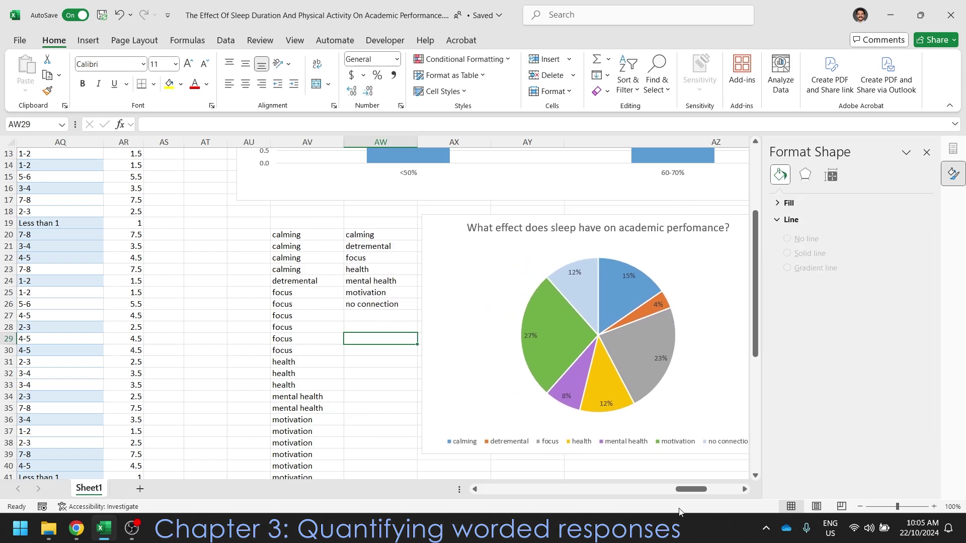
left_click(926, 152)
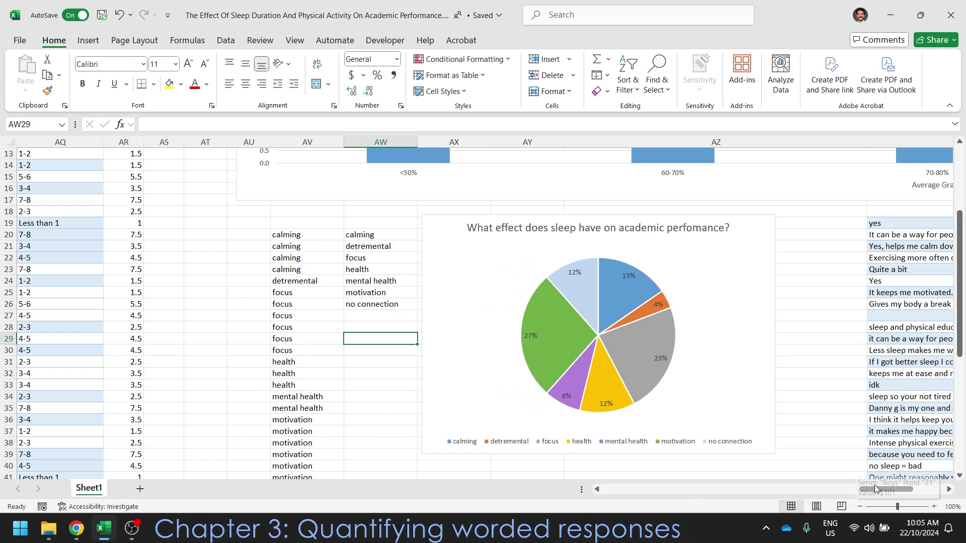